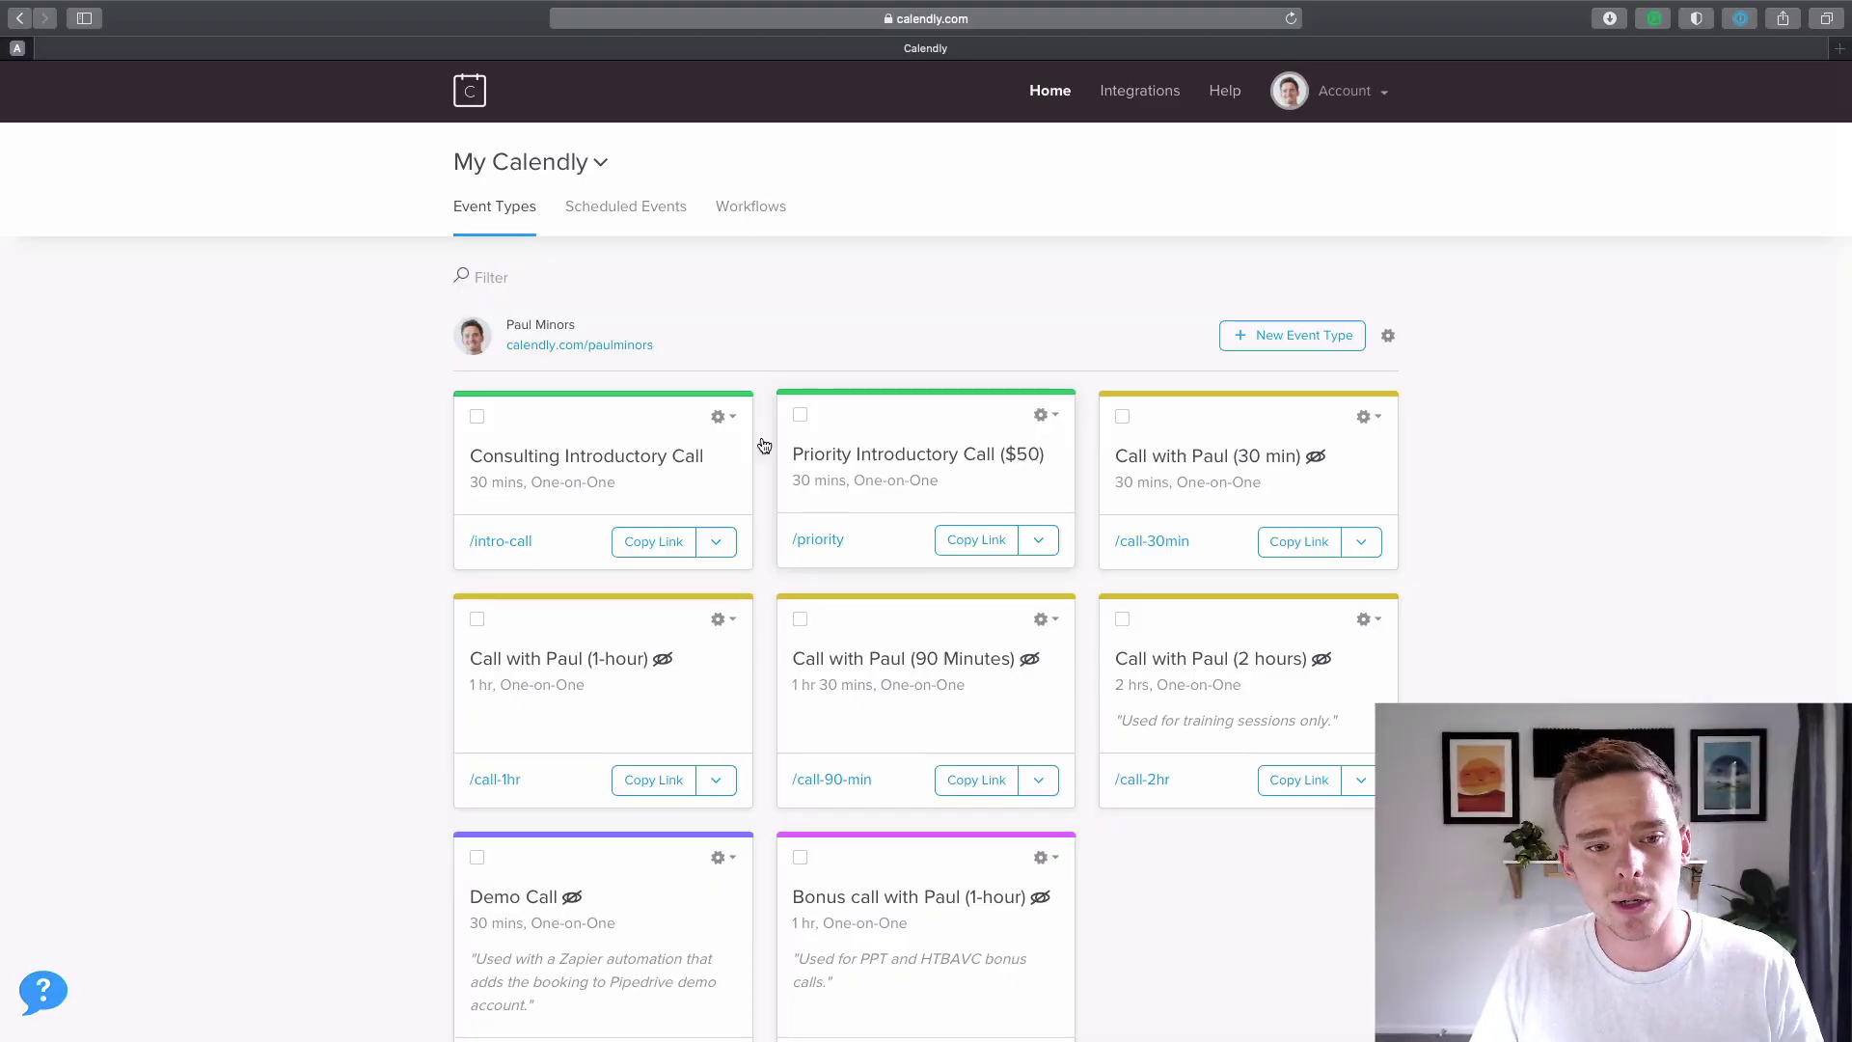
# Open the Consulting Introductory Call event and expand its Notifications and Cancellation Policy section.
pyautogui.click(600, 468)
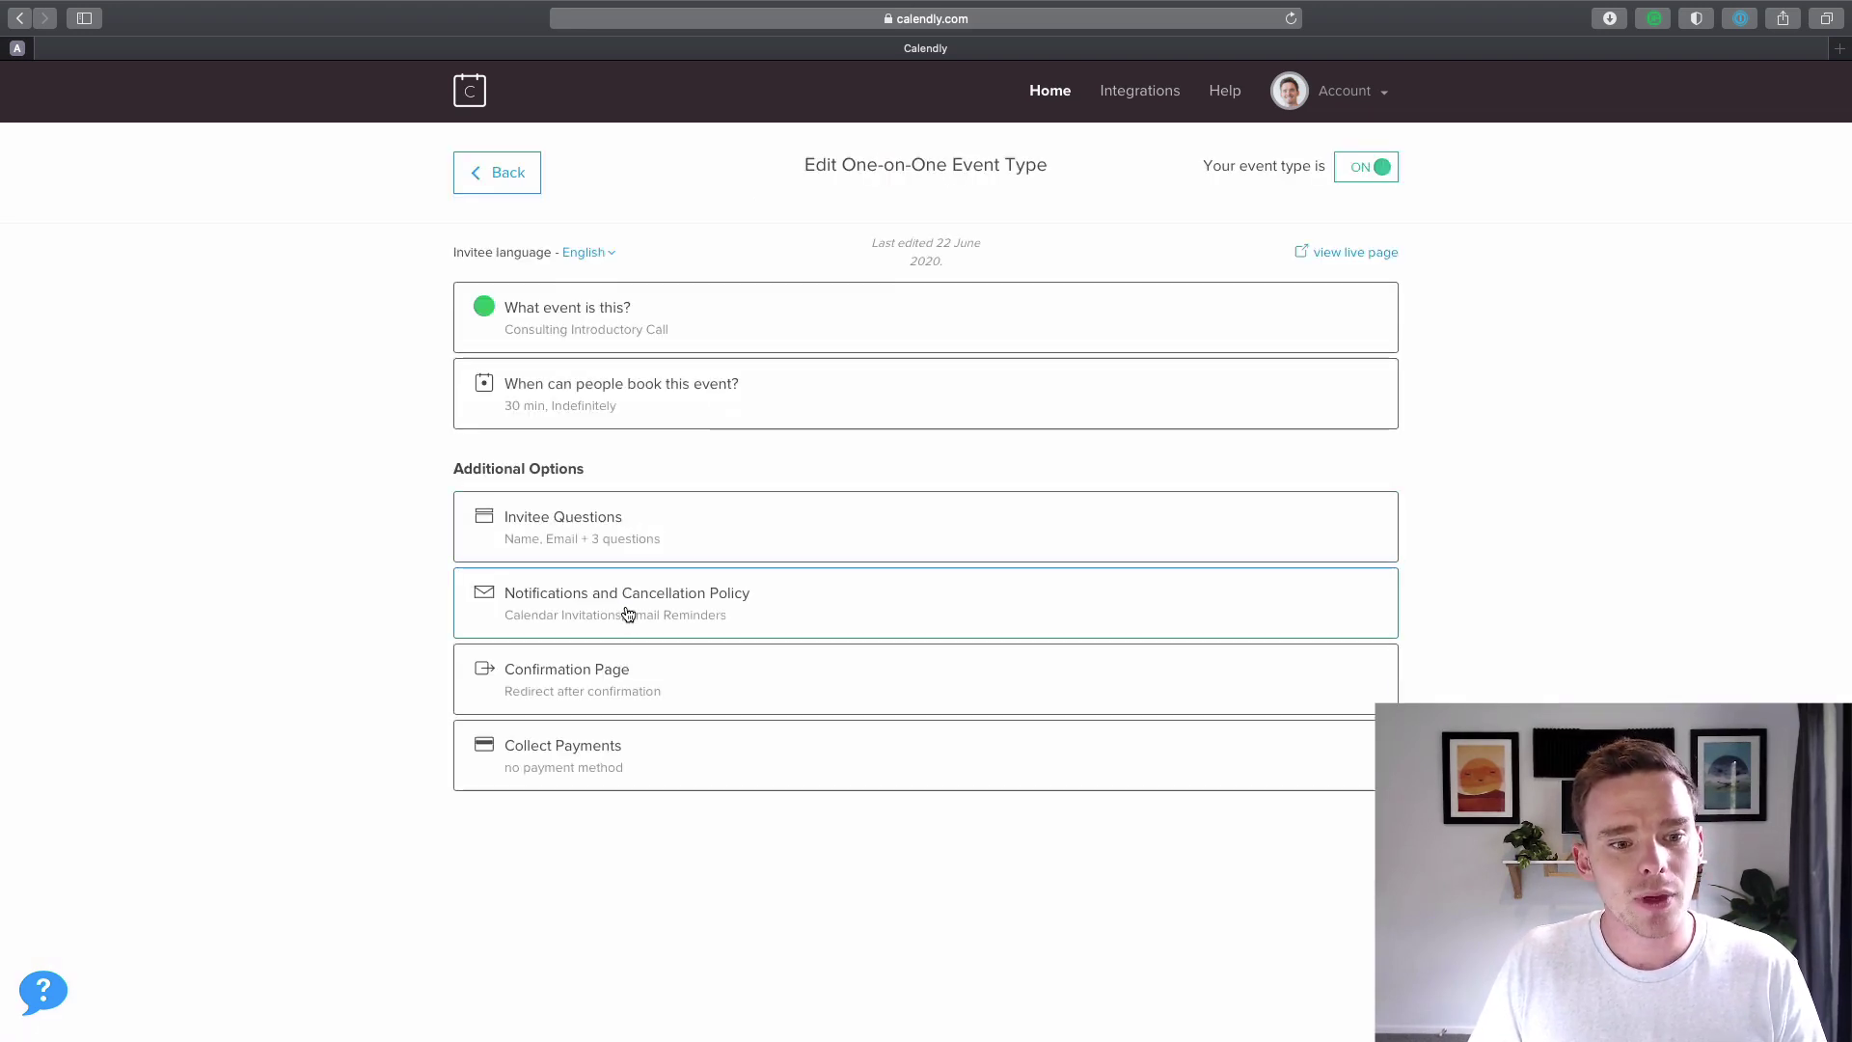
pyautogui.click(666, 608)
pyautogui.scroll(-5, 761, 584)
pyautogui.scroll(-1, 765, 574)
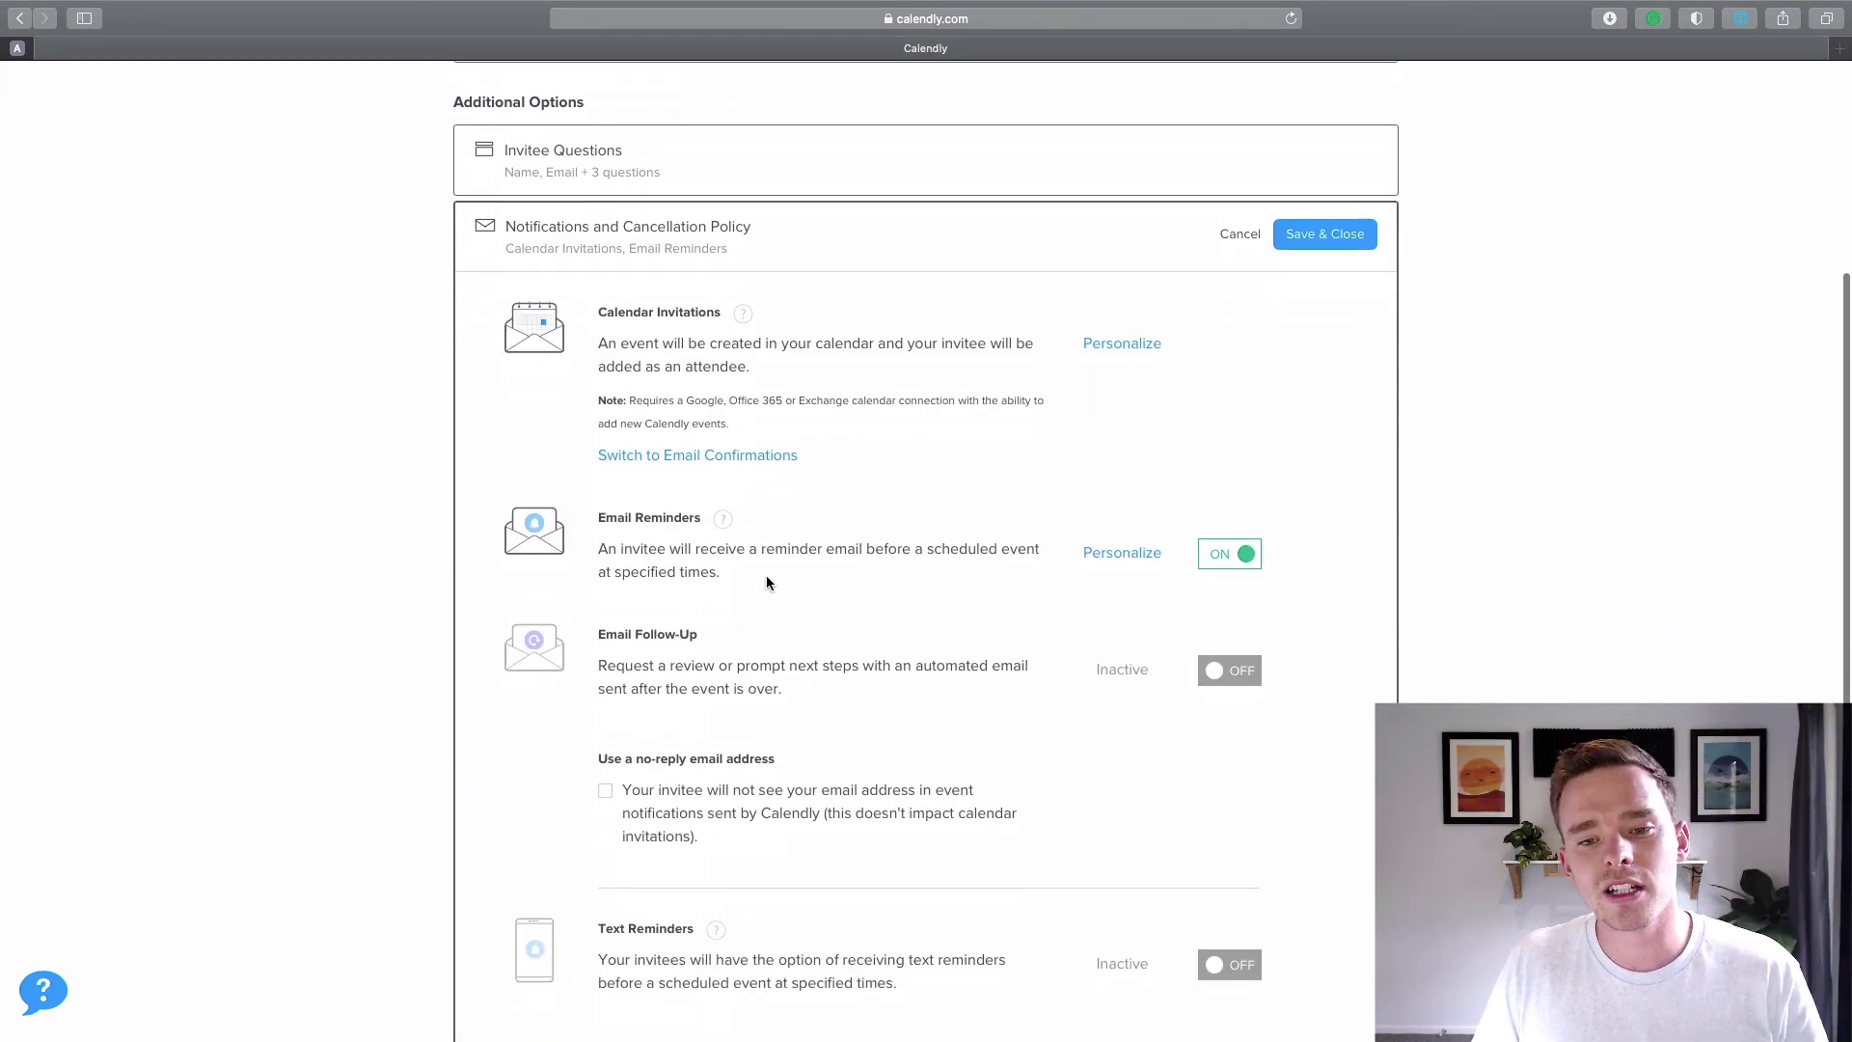
pyautogui.scroll(-3, 849, 536)
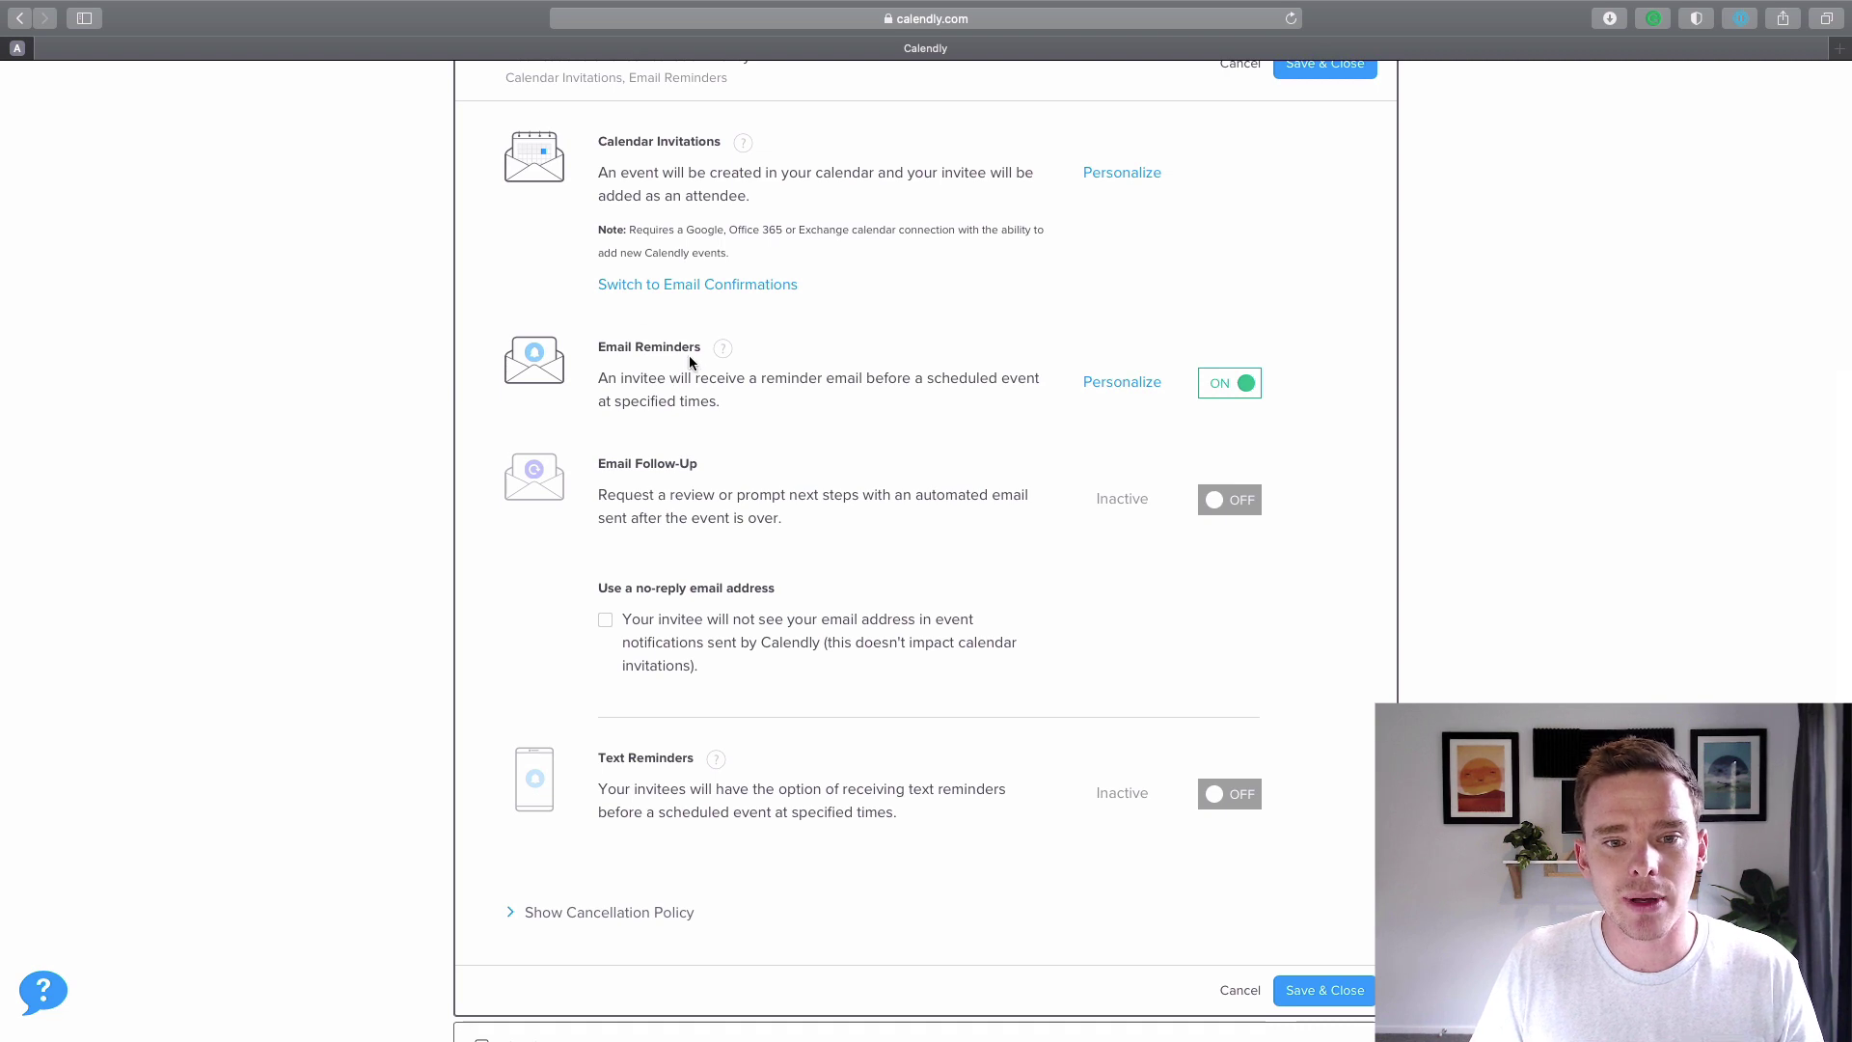
pyautogui.click(1115, 396)
pyautogui.scroll(-1, 1013, 487)
pyautogui.scroll(-1, 1013, 487)
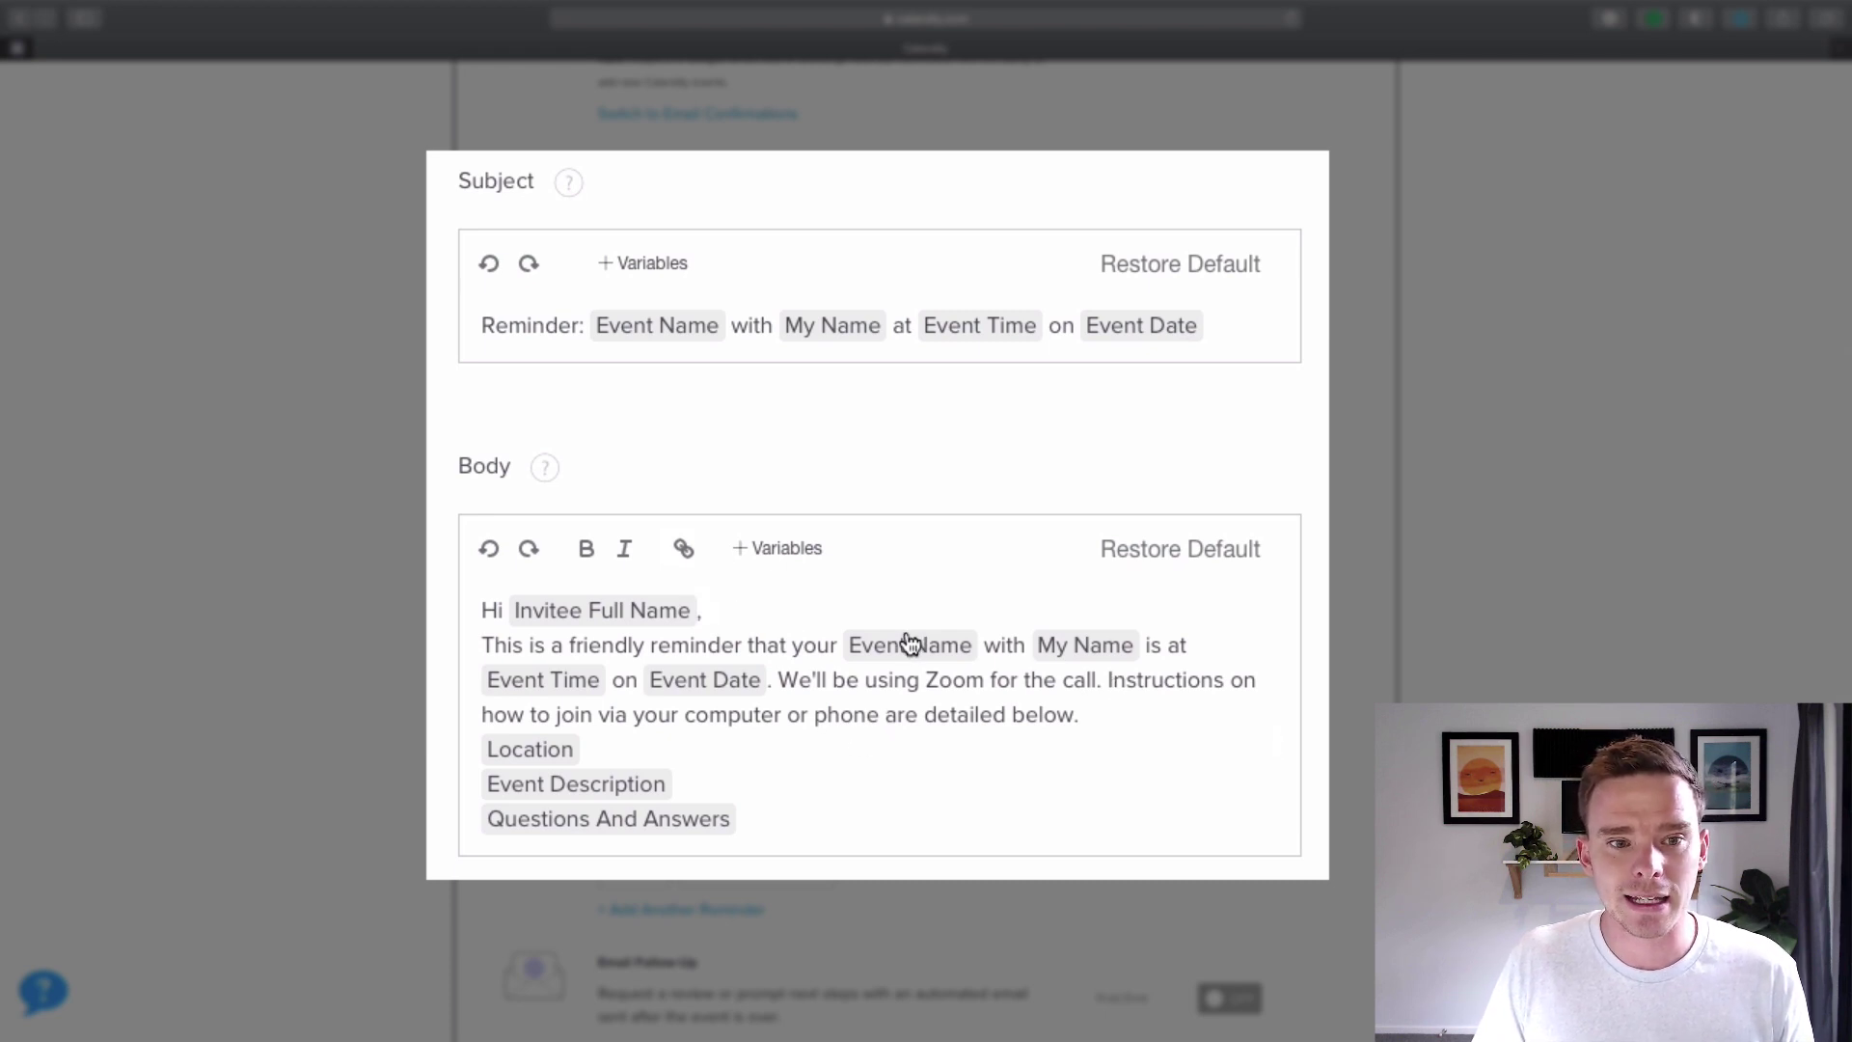
pyautogui.scroll(-2, 907, 642)
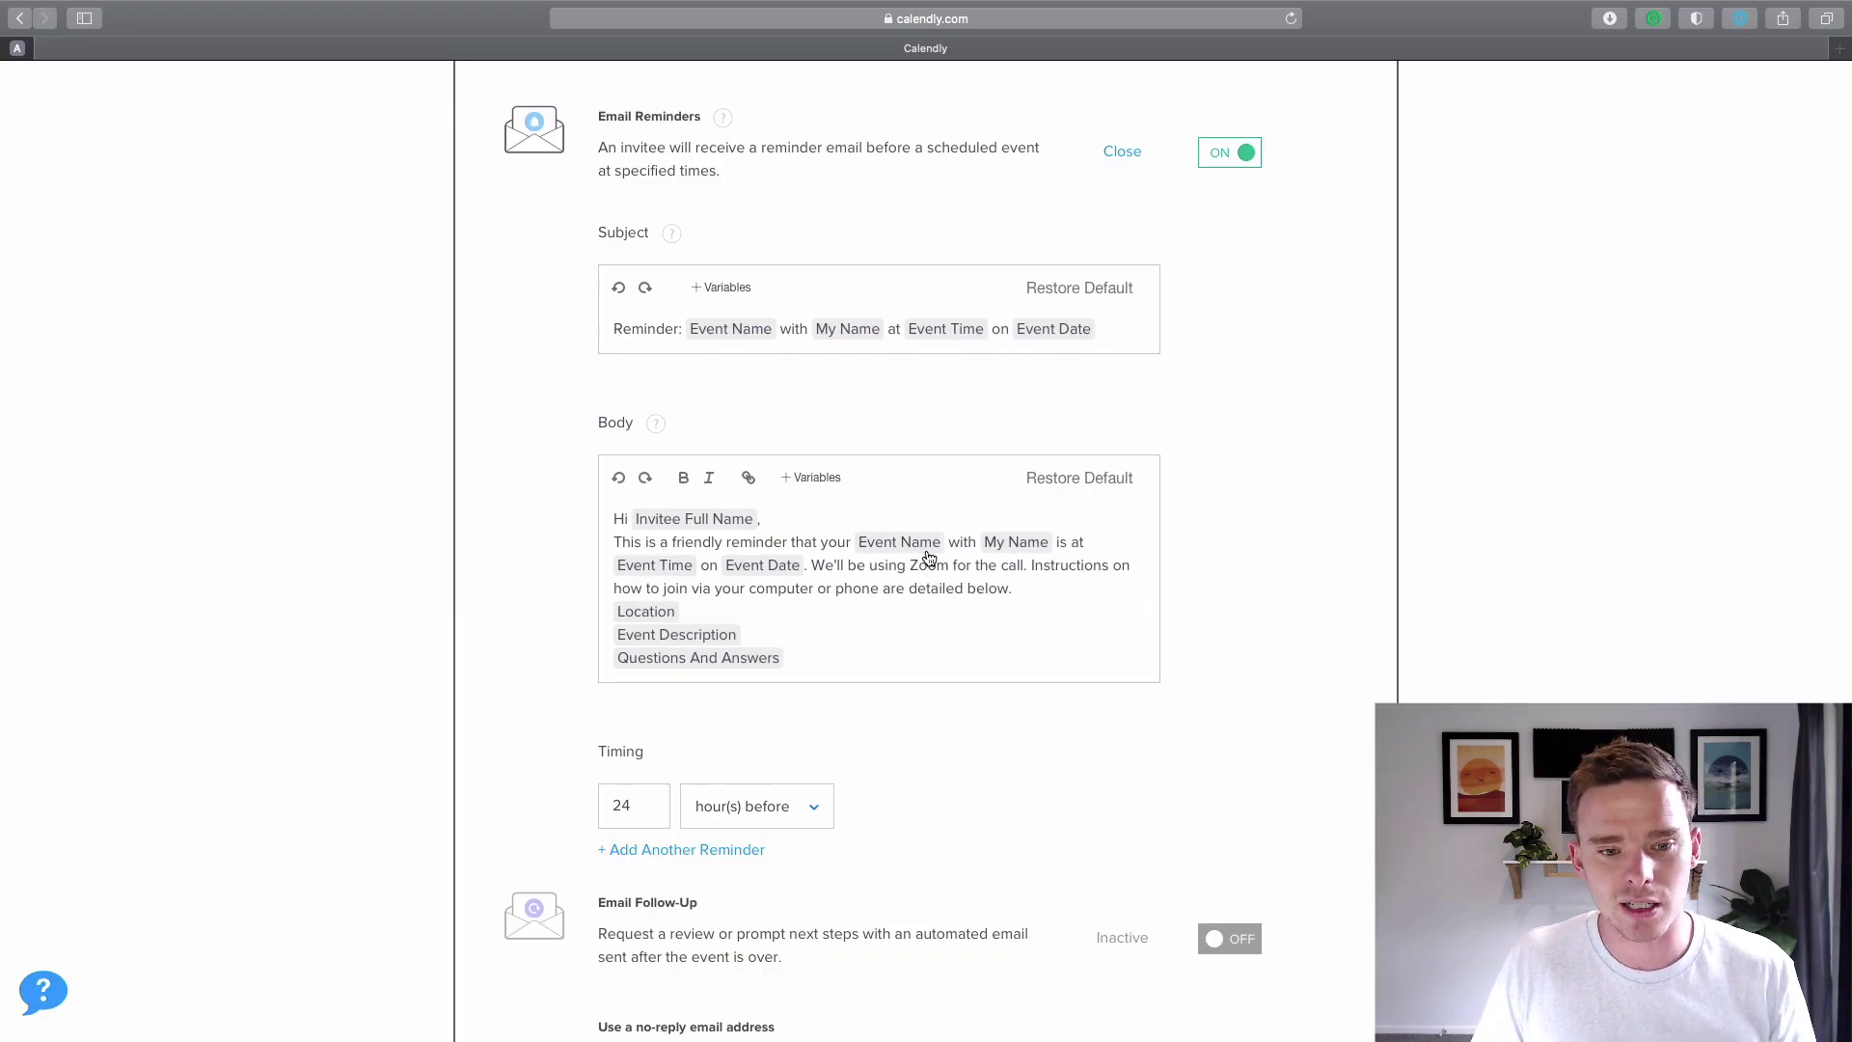
pyautogui.scroll(-2, 907, 502)
pyautogui.scroll(-4, 836, 498)
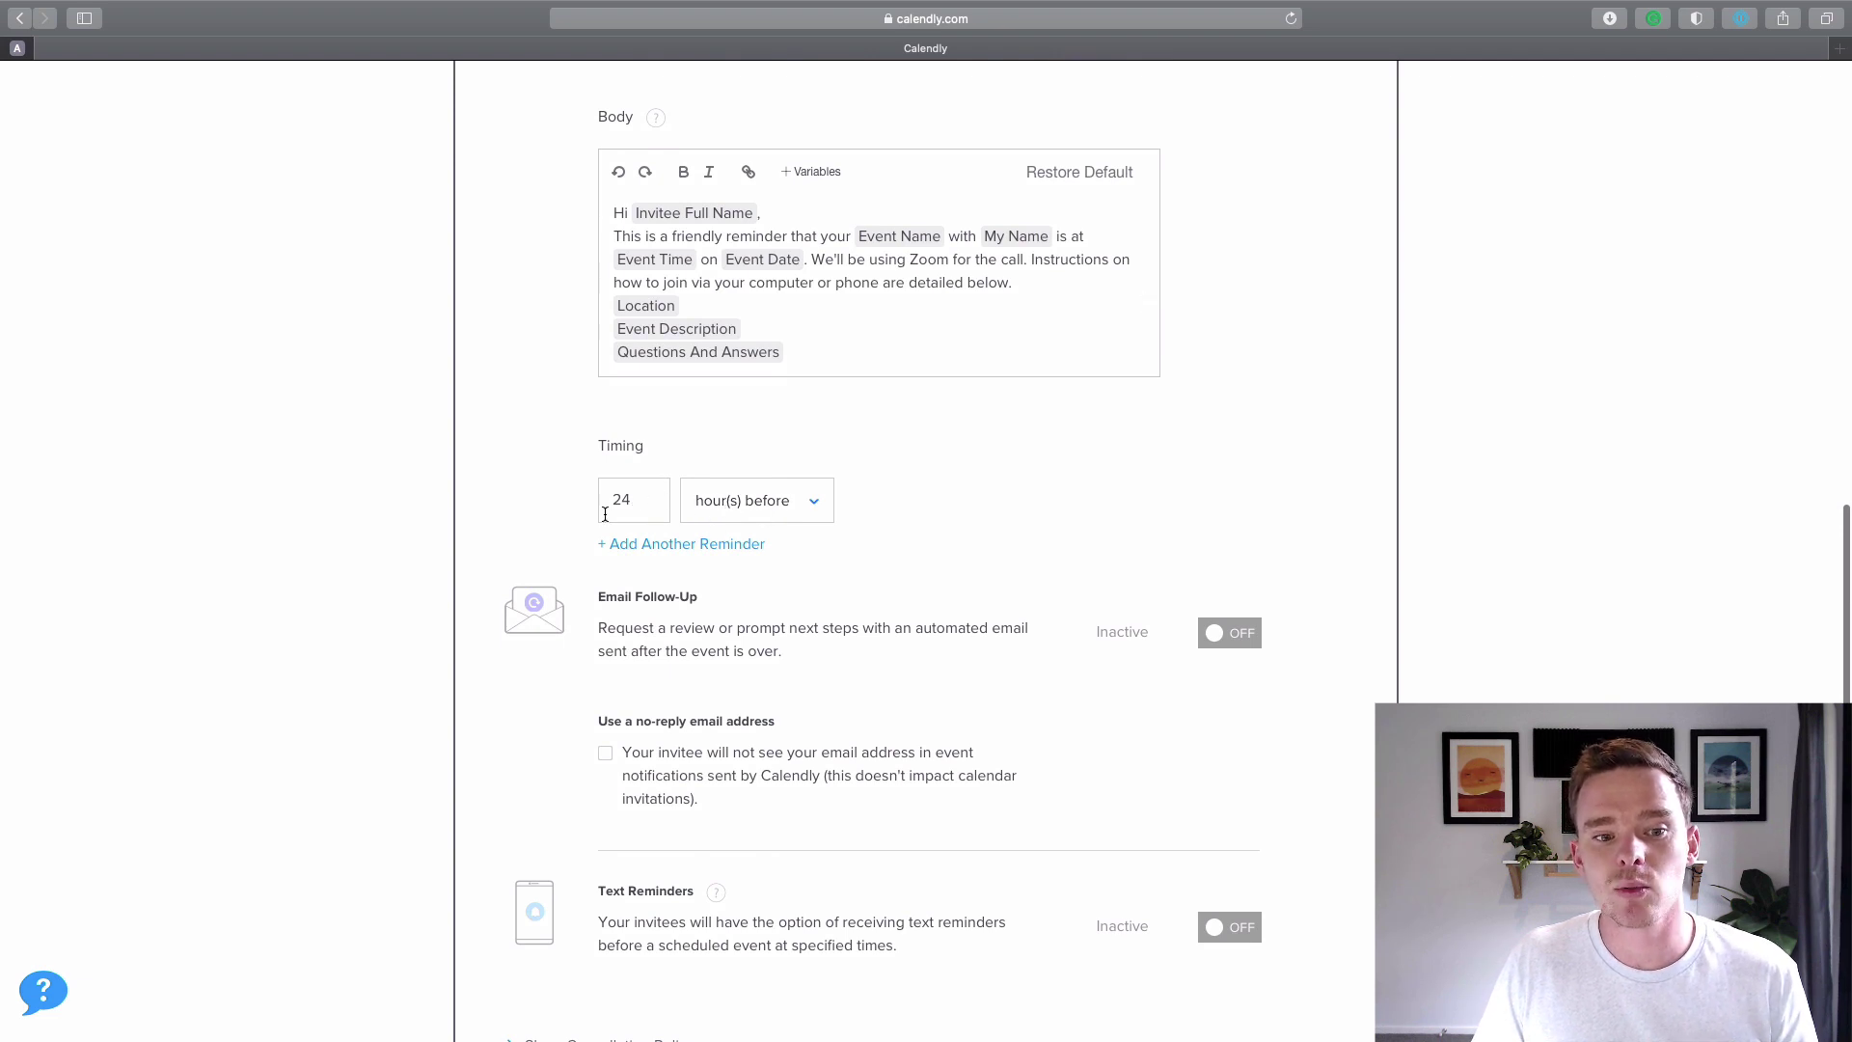
pyautogui.click(646, 543)
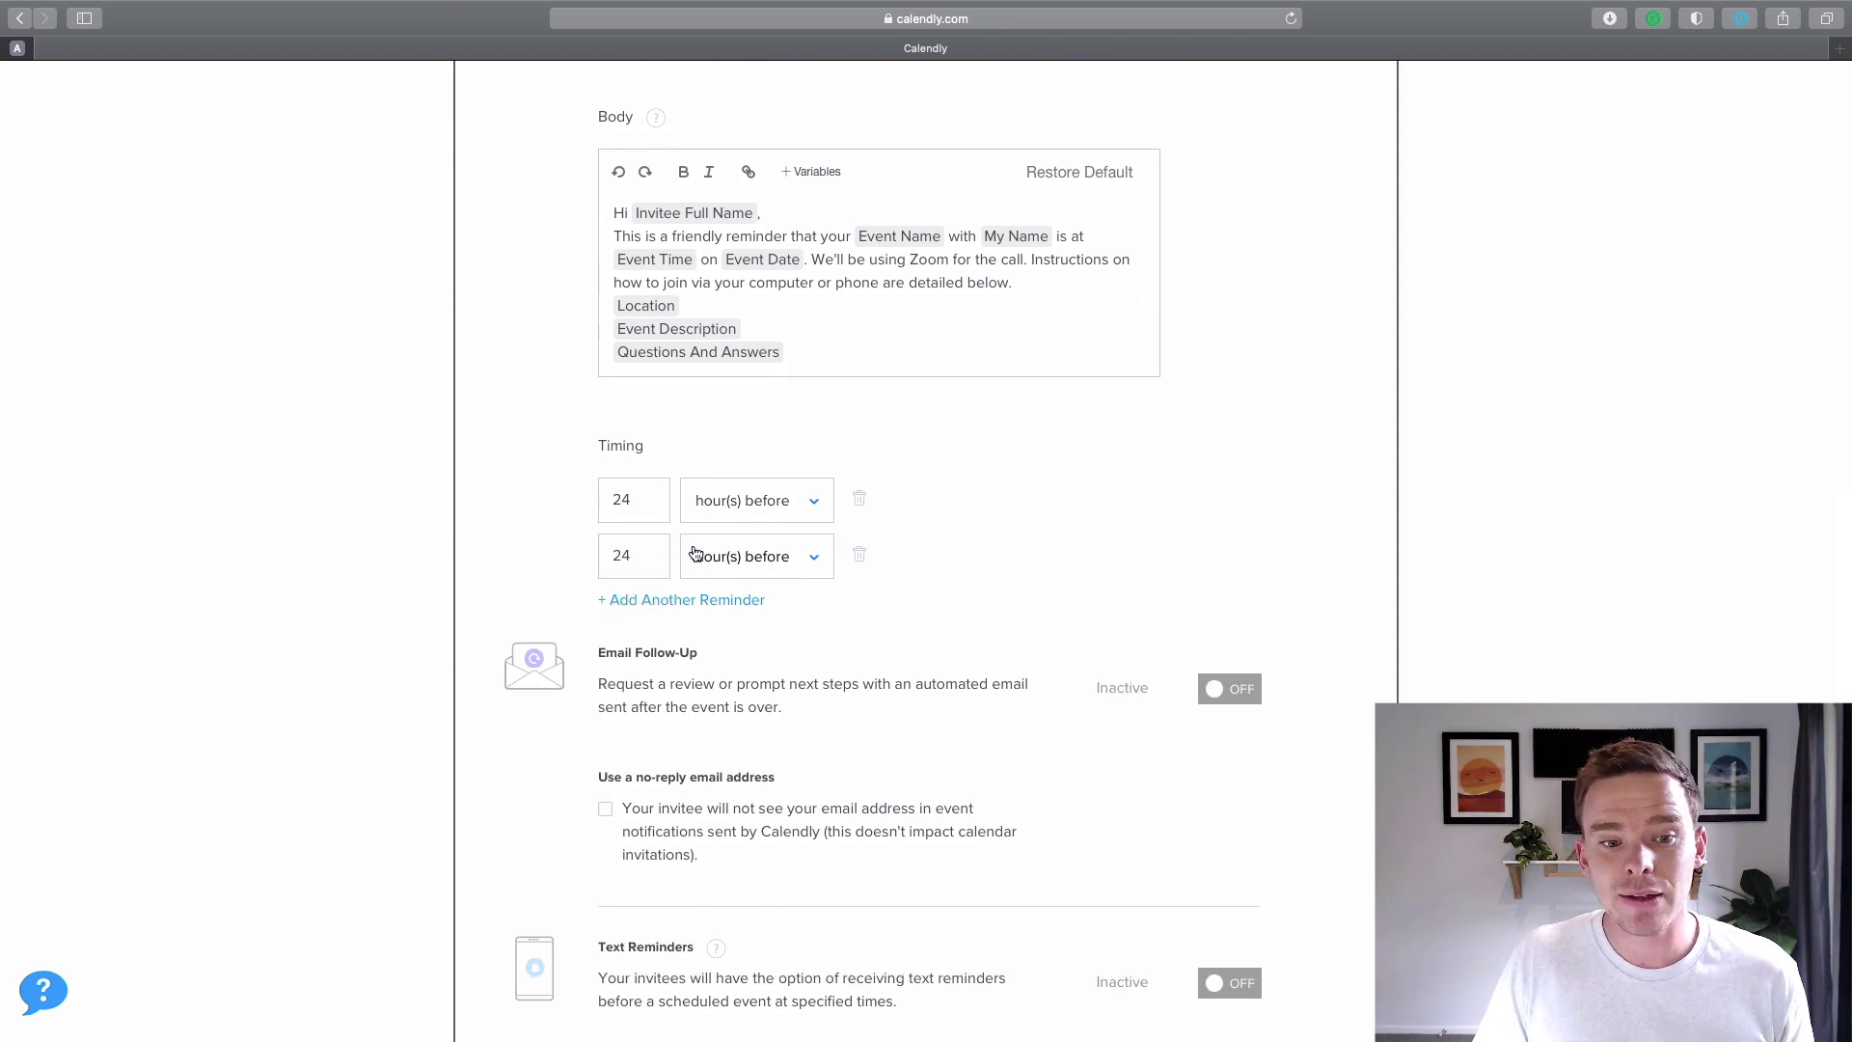
pyautogui.click(859, 556)
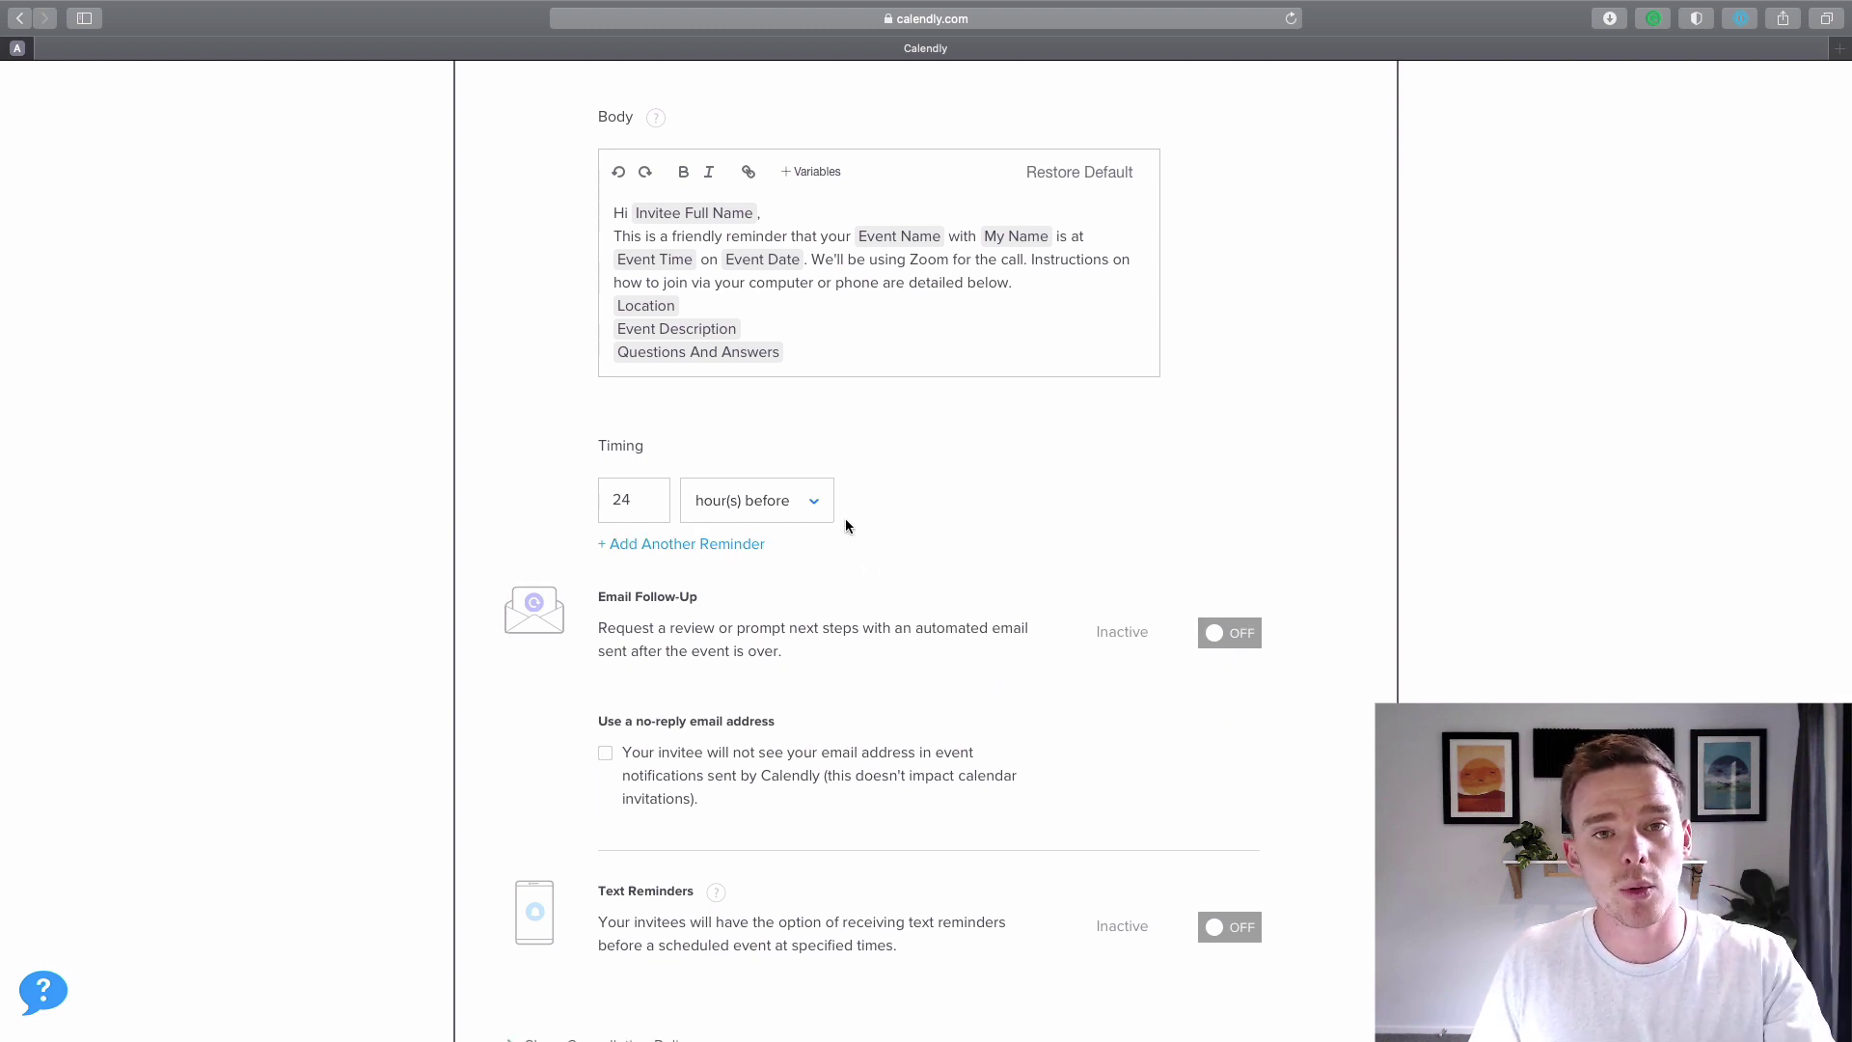
pyautogui.scroll(5, 839, 507)
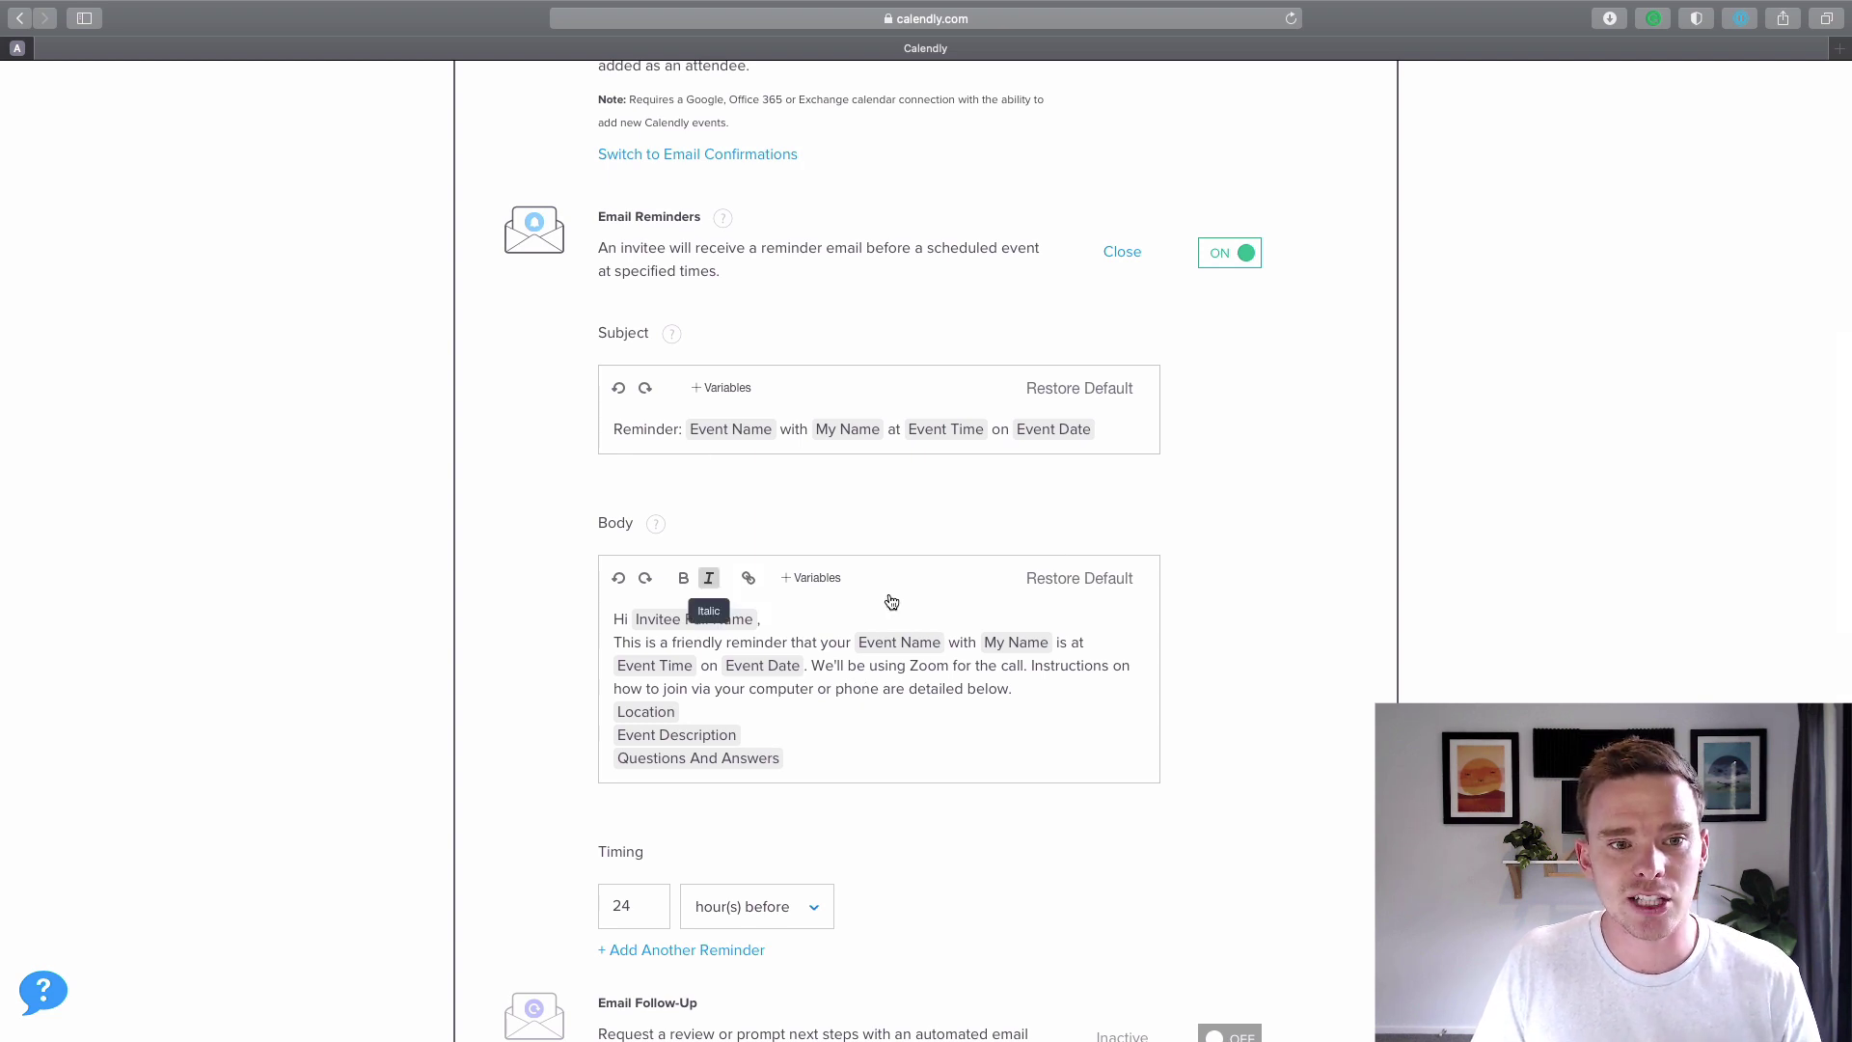
pyautogui.click(1119, 252)
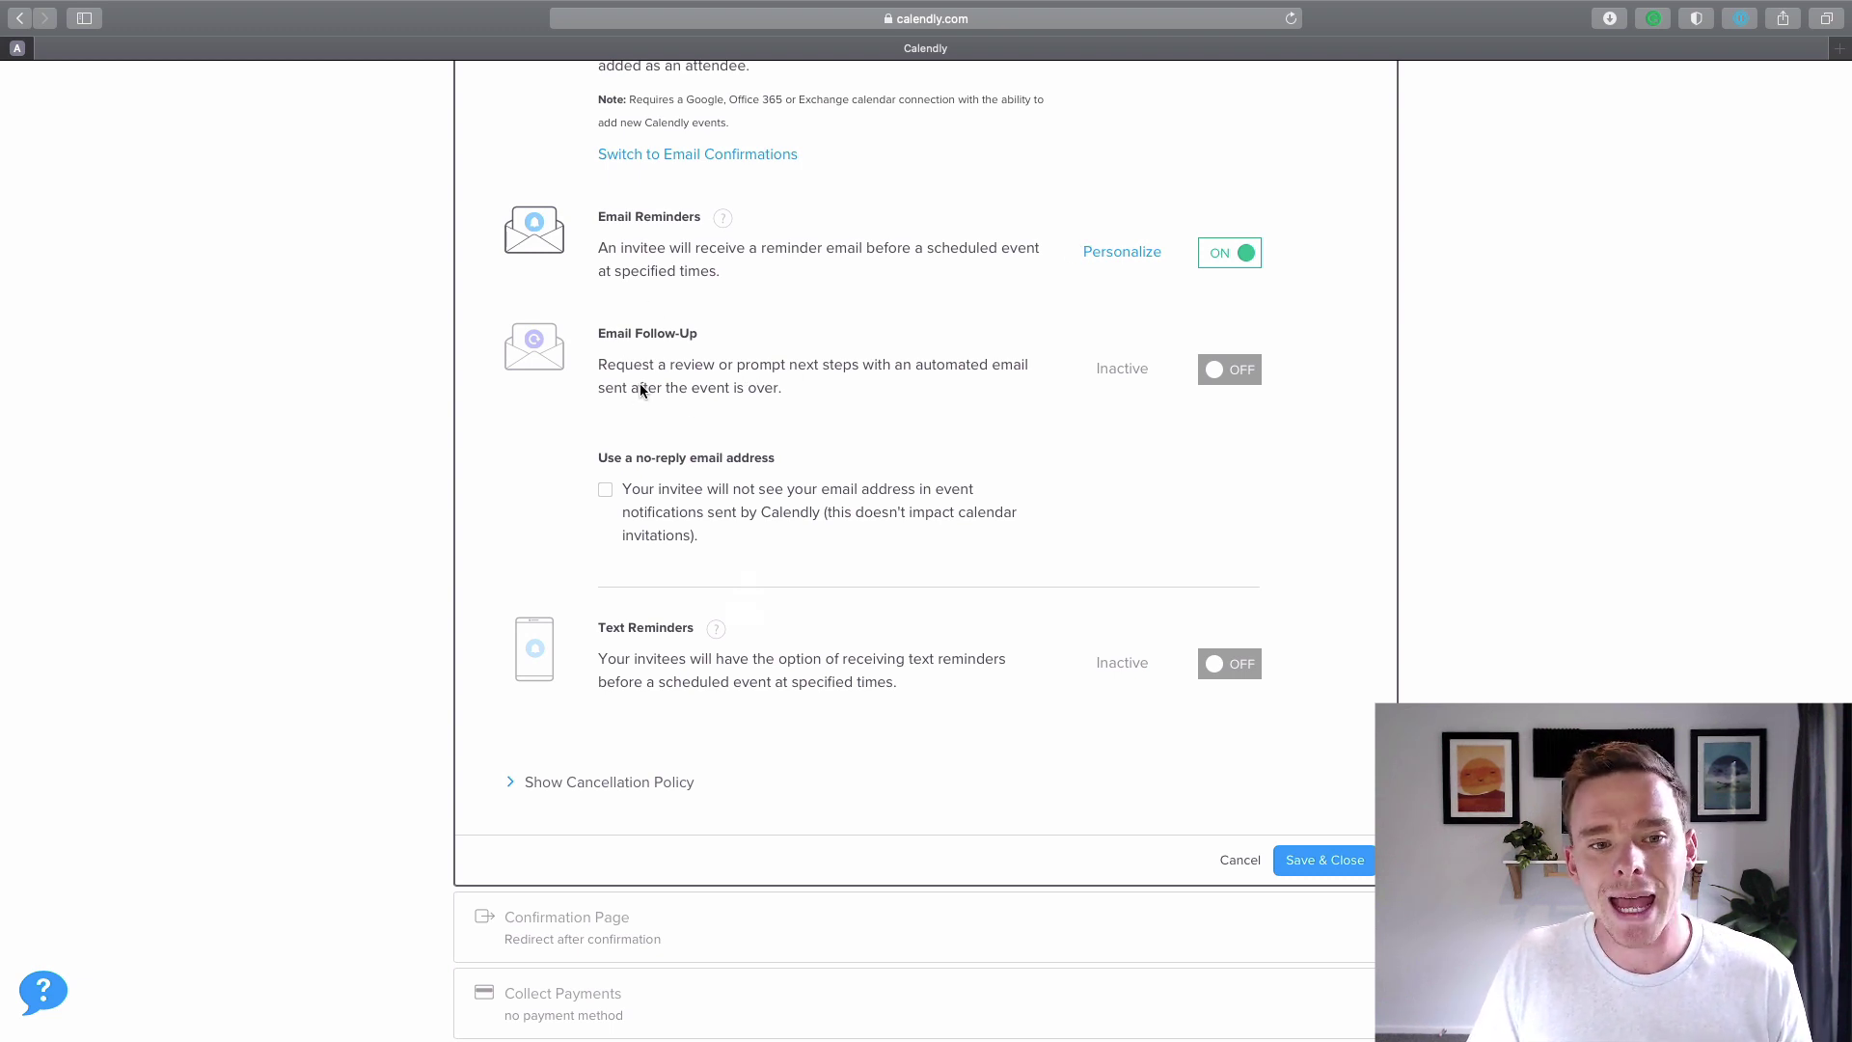
# Enable Email Follow-Up and review its subject, body and 1 hour(s) after timing.
pyautogui.click(1216, 380)
pyautogui.click(1123, 370)
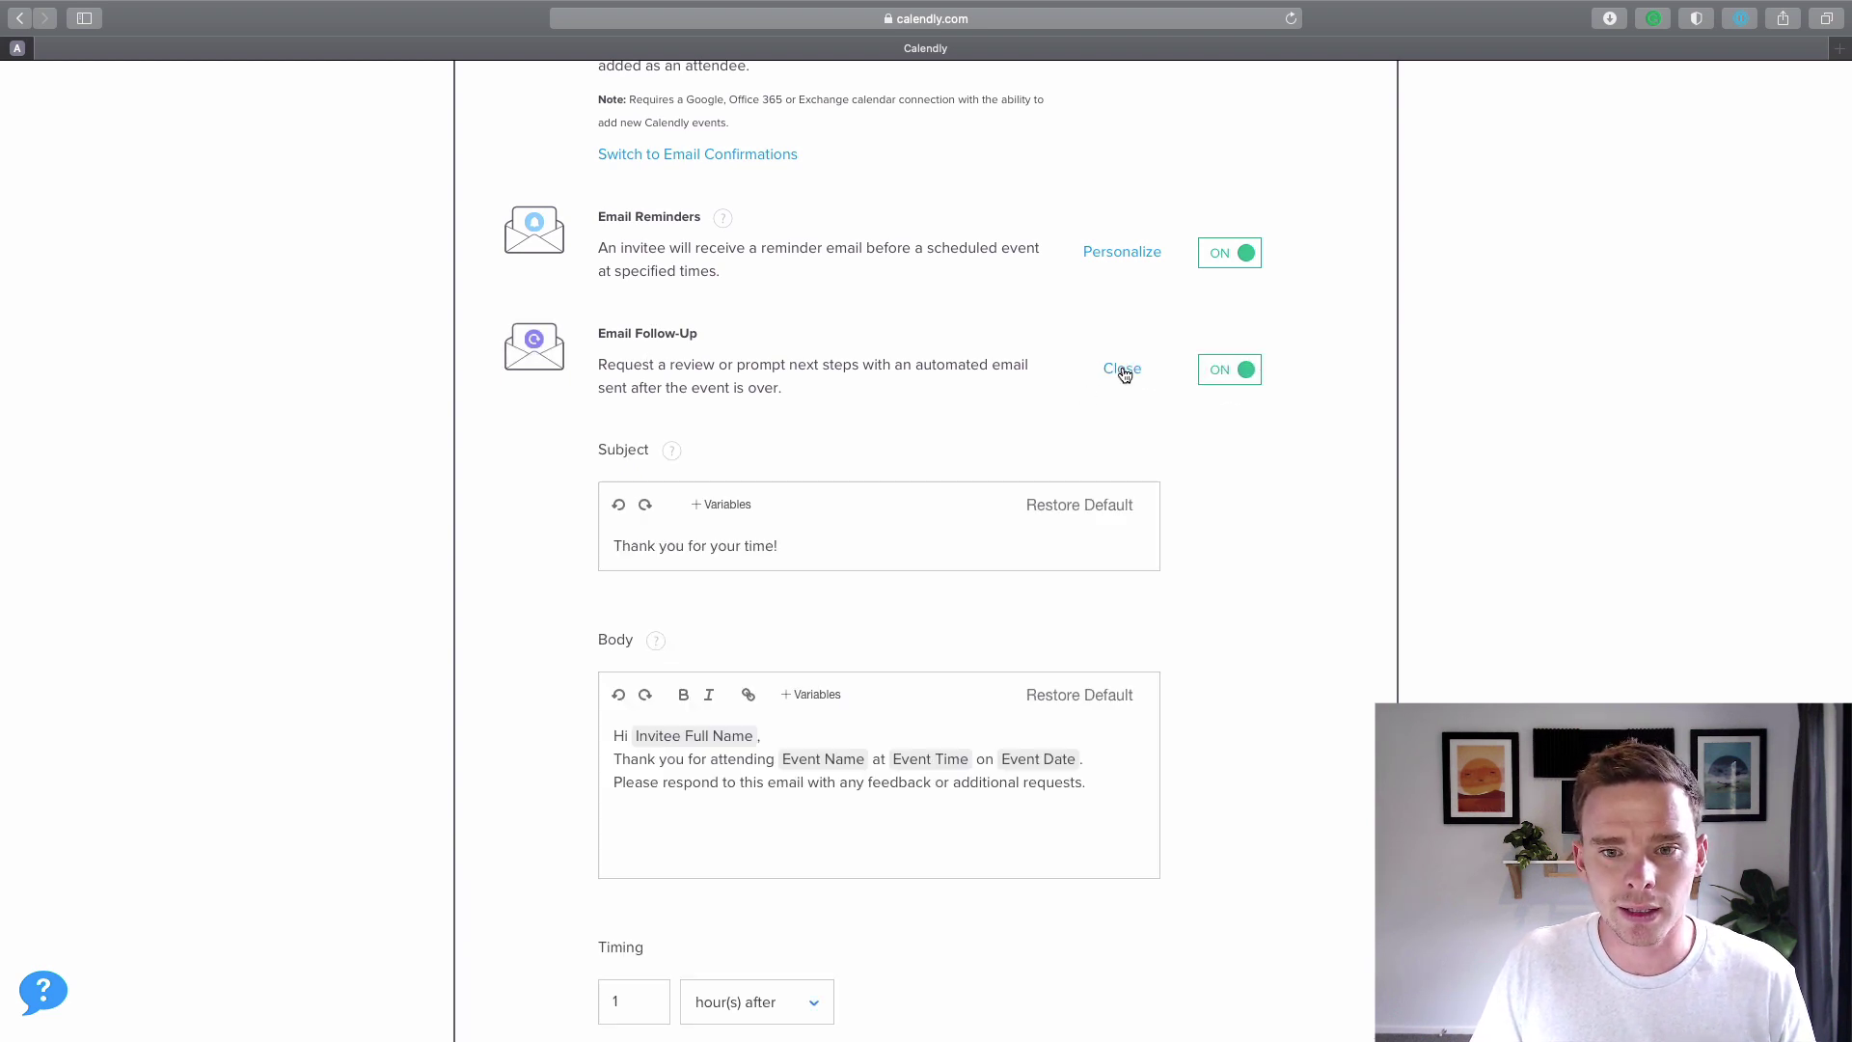
pyautogui.scroll(-2, 834, 479)
pyautogui.scroll(-4, 833, 486)
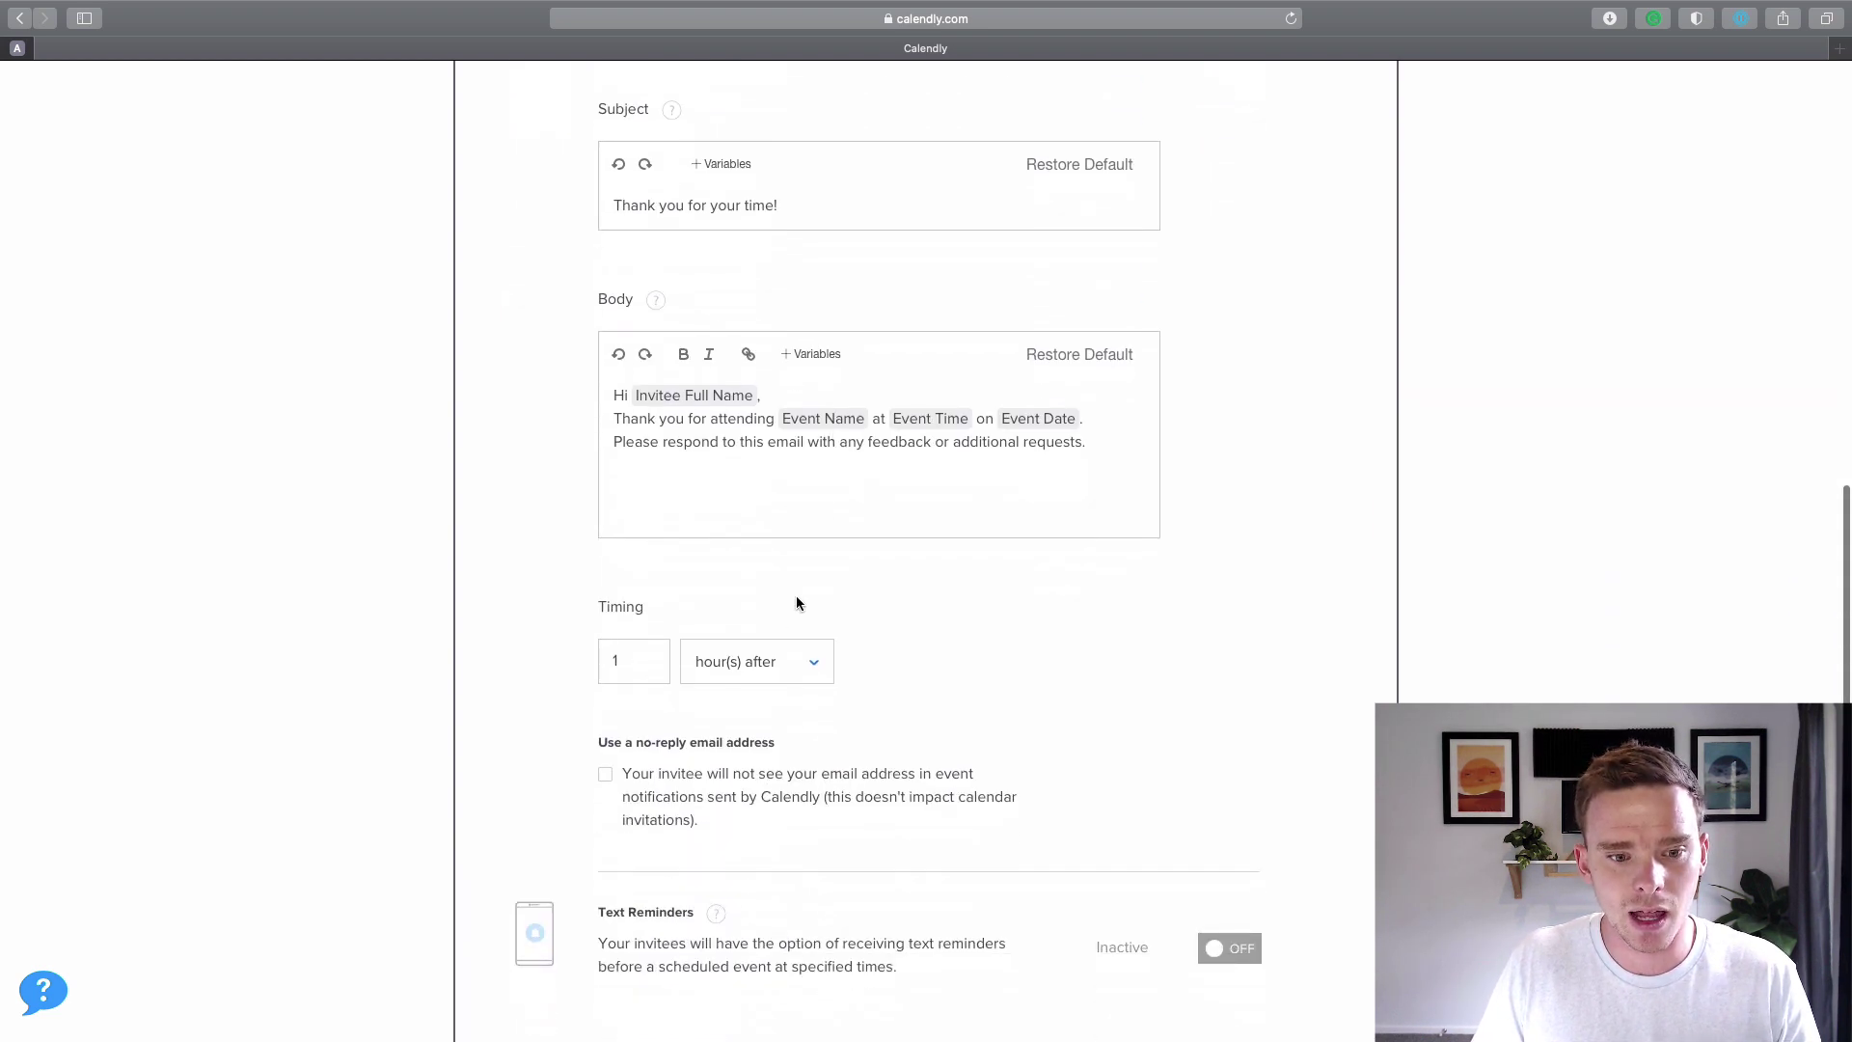
pyautogui.click(806, 664)
pyautogui.click(993, 609)
pyautogui.scroll(2, 977, 613)
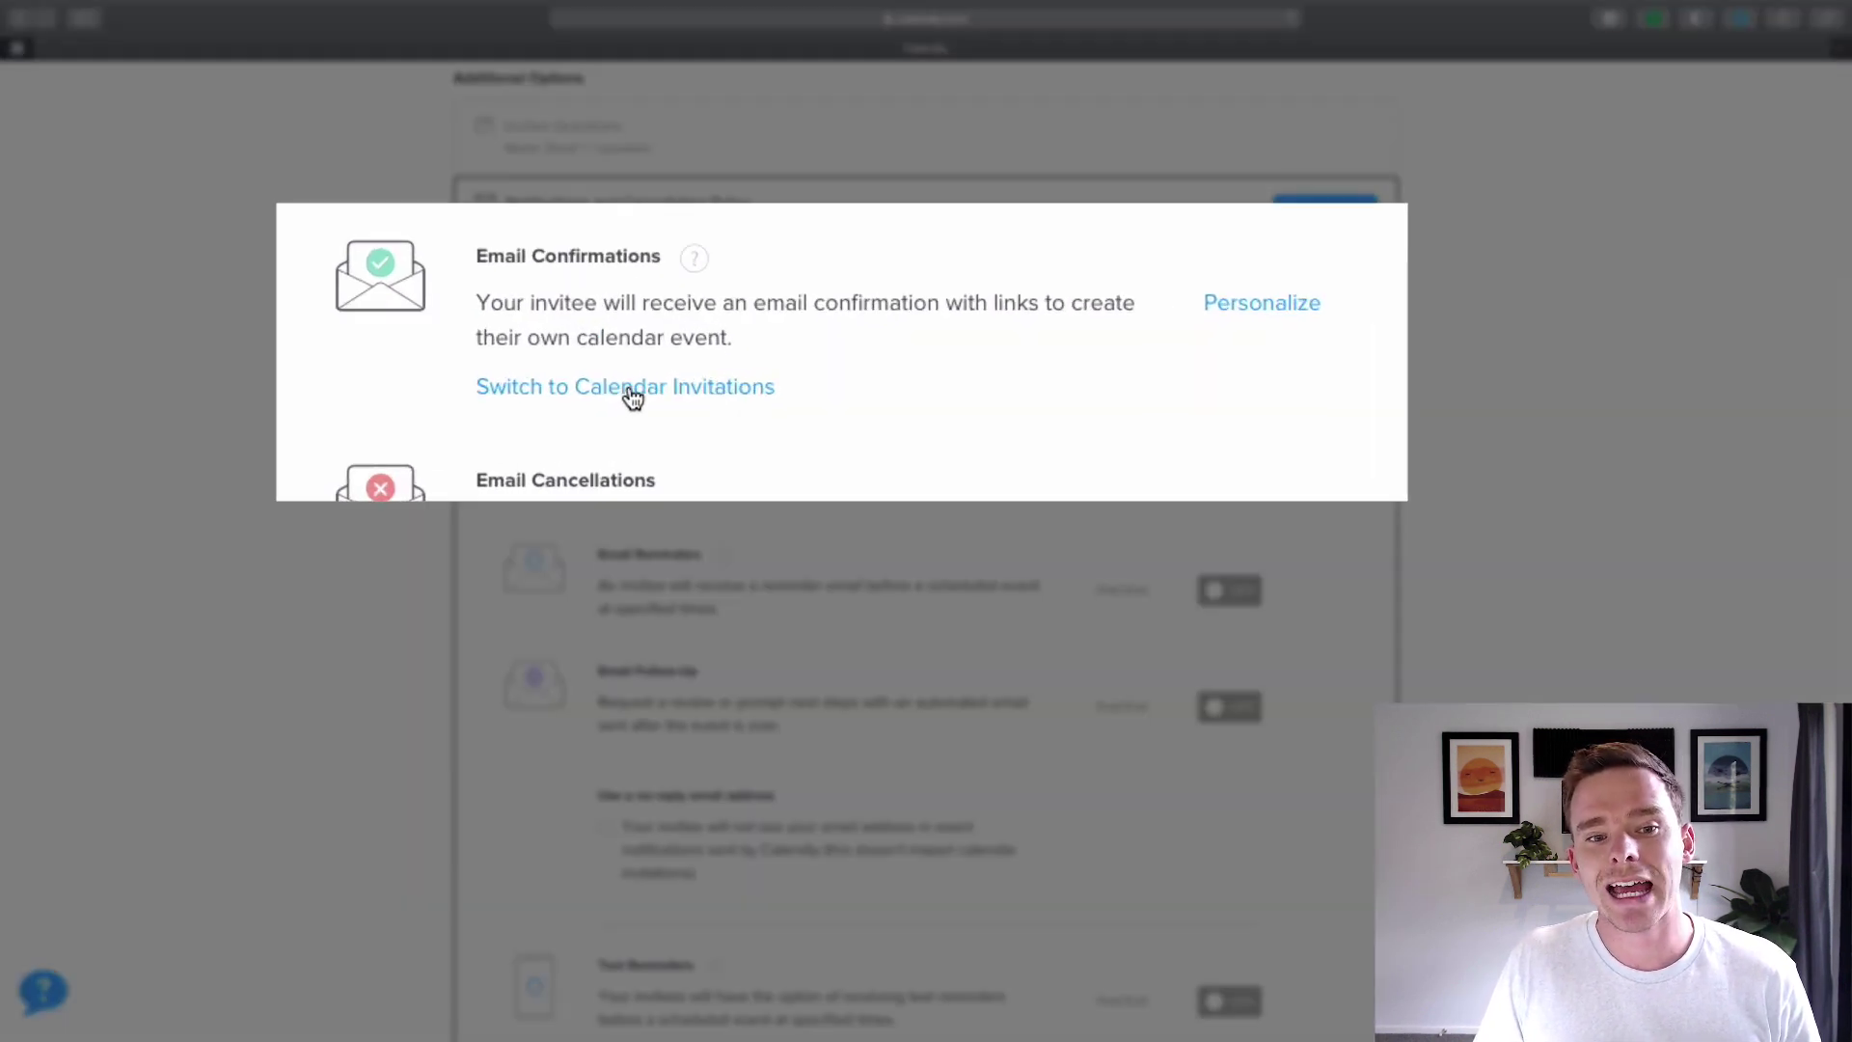
# Switch the event from email confirmations to calendar invitations.
pyautogui.click(670, 378)
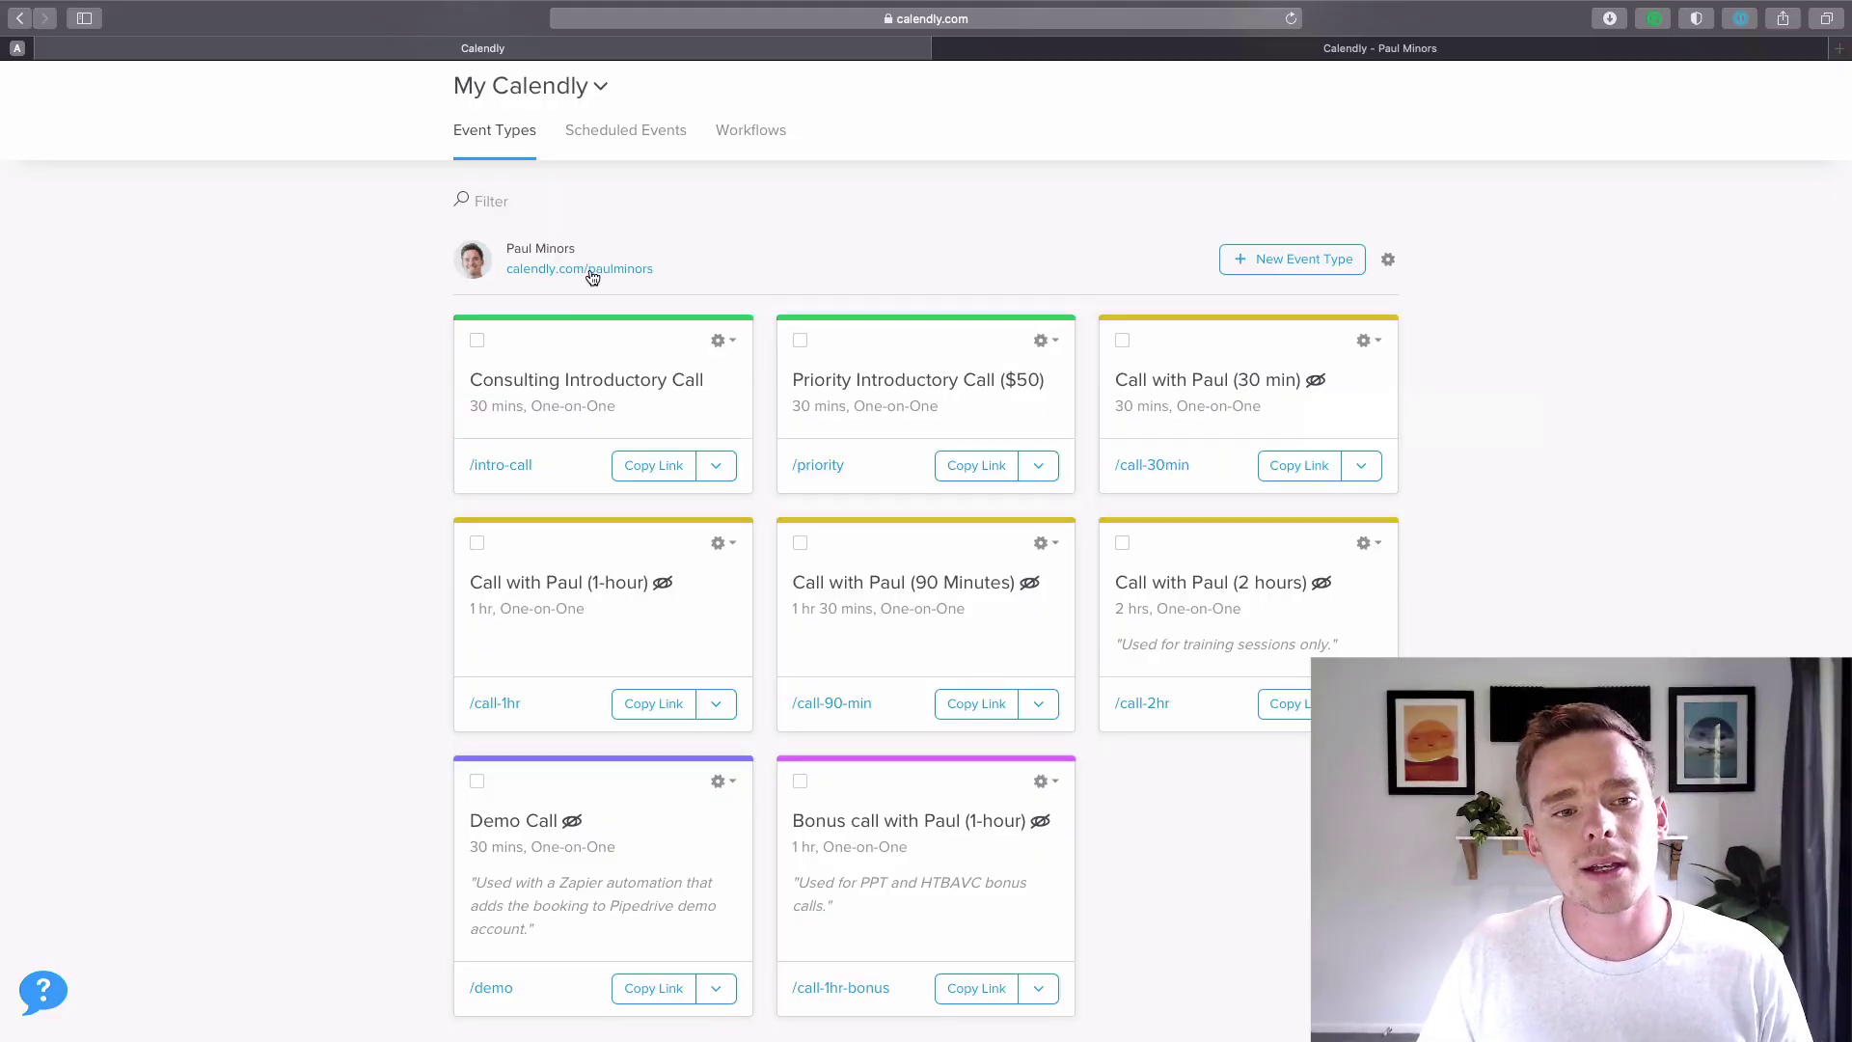
# Open the public booking page in a new tab and close the duplicate tab.
pyautogui.click(592, 276)
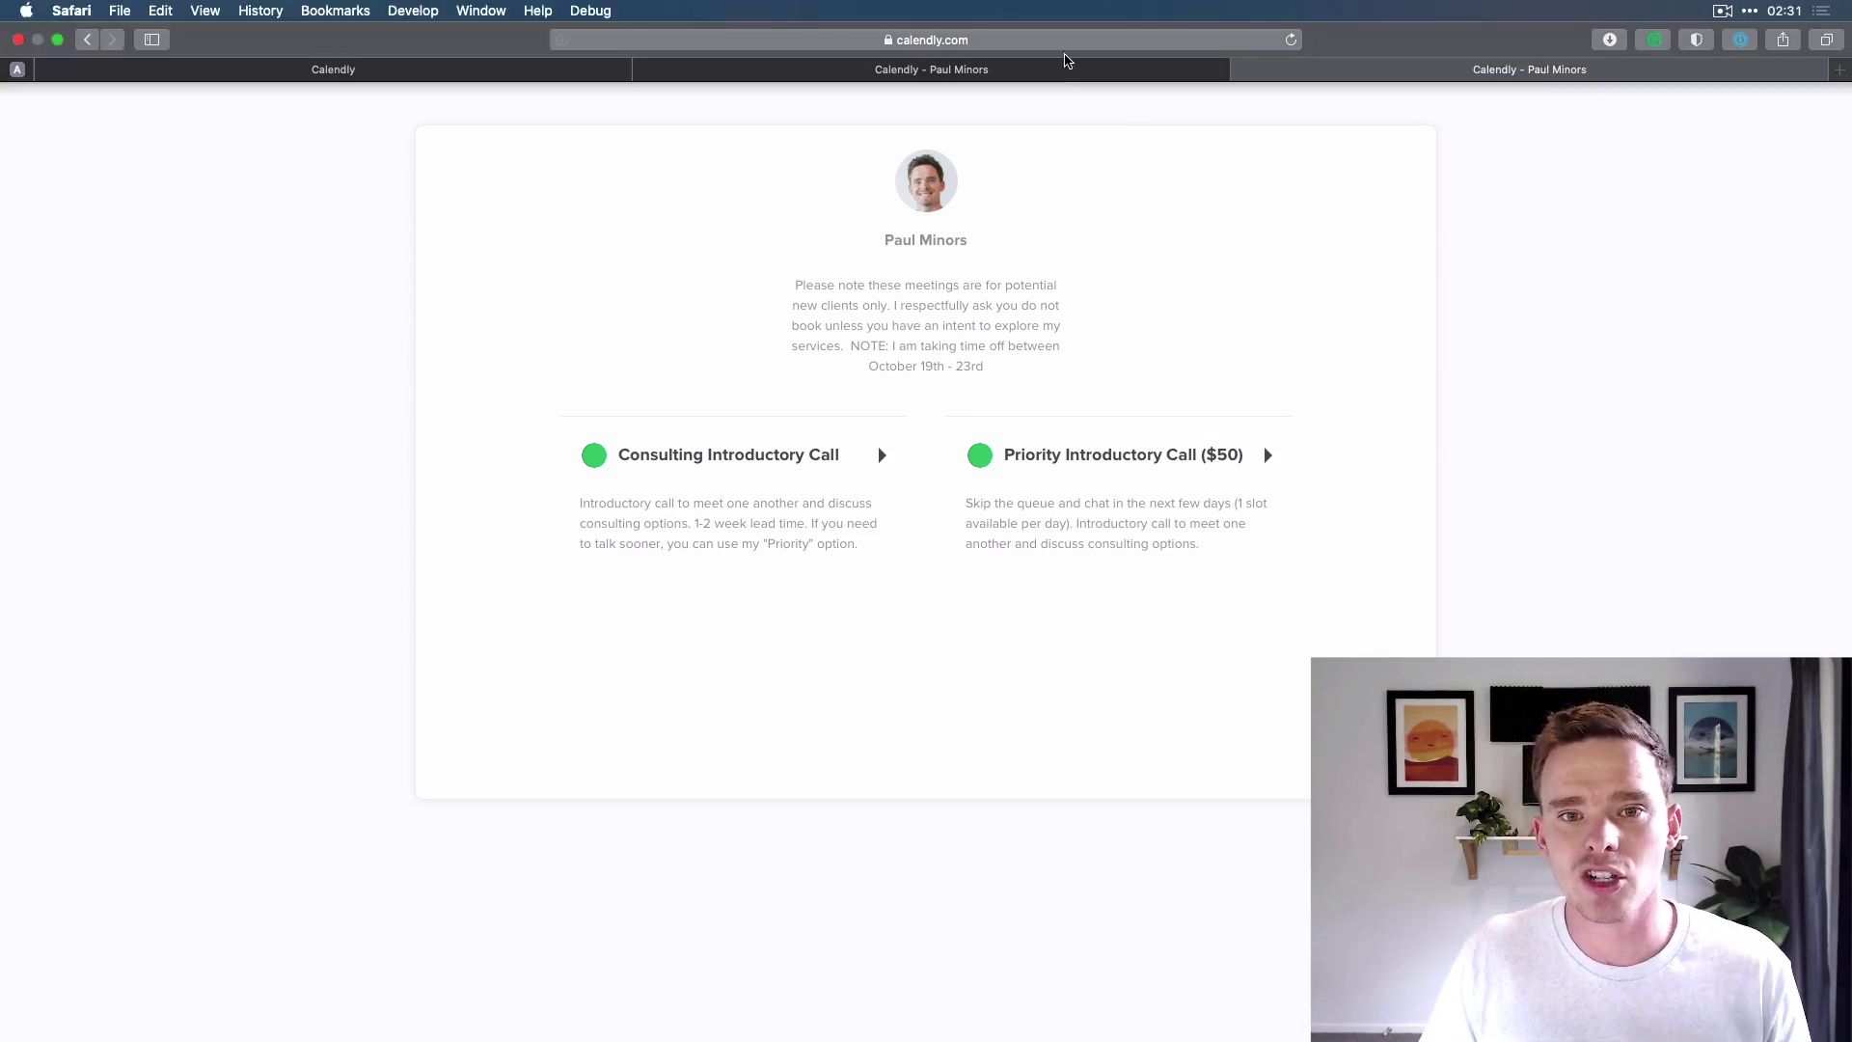
pyautogui.click(1066, 70)
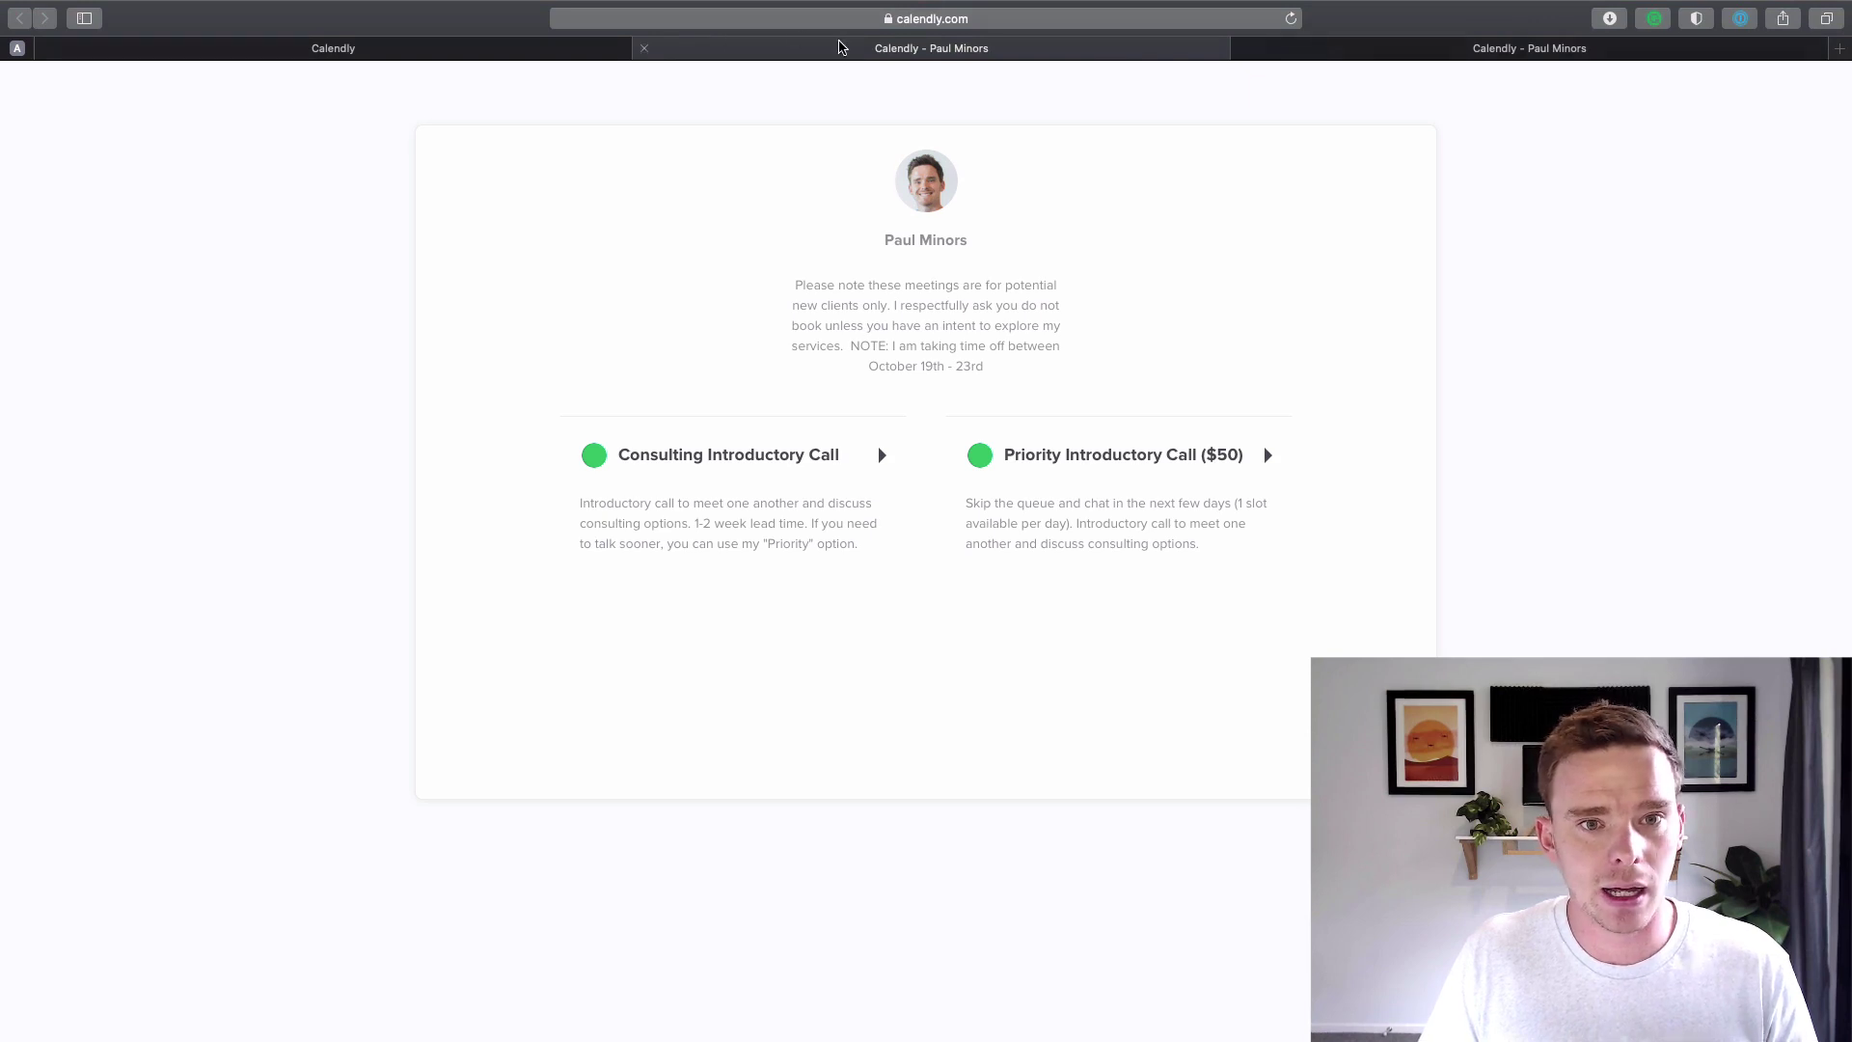
pyautogui.click(645, 48)
pyautogui.click(542, 48)
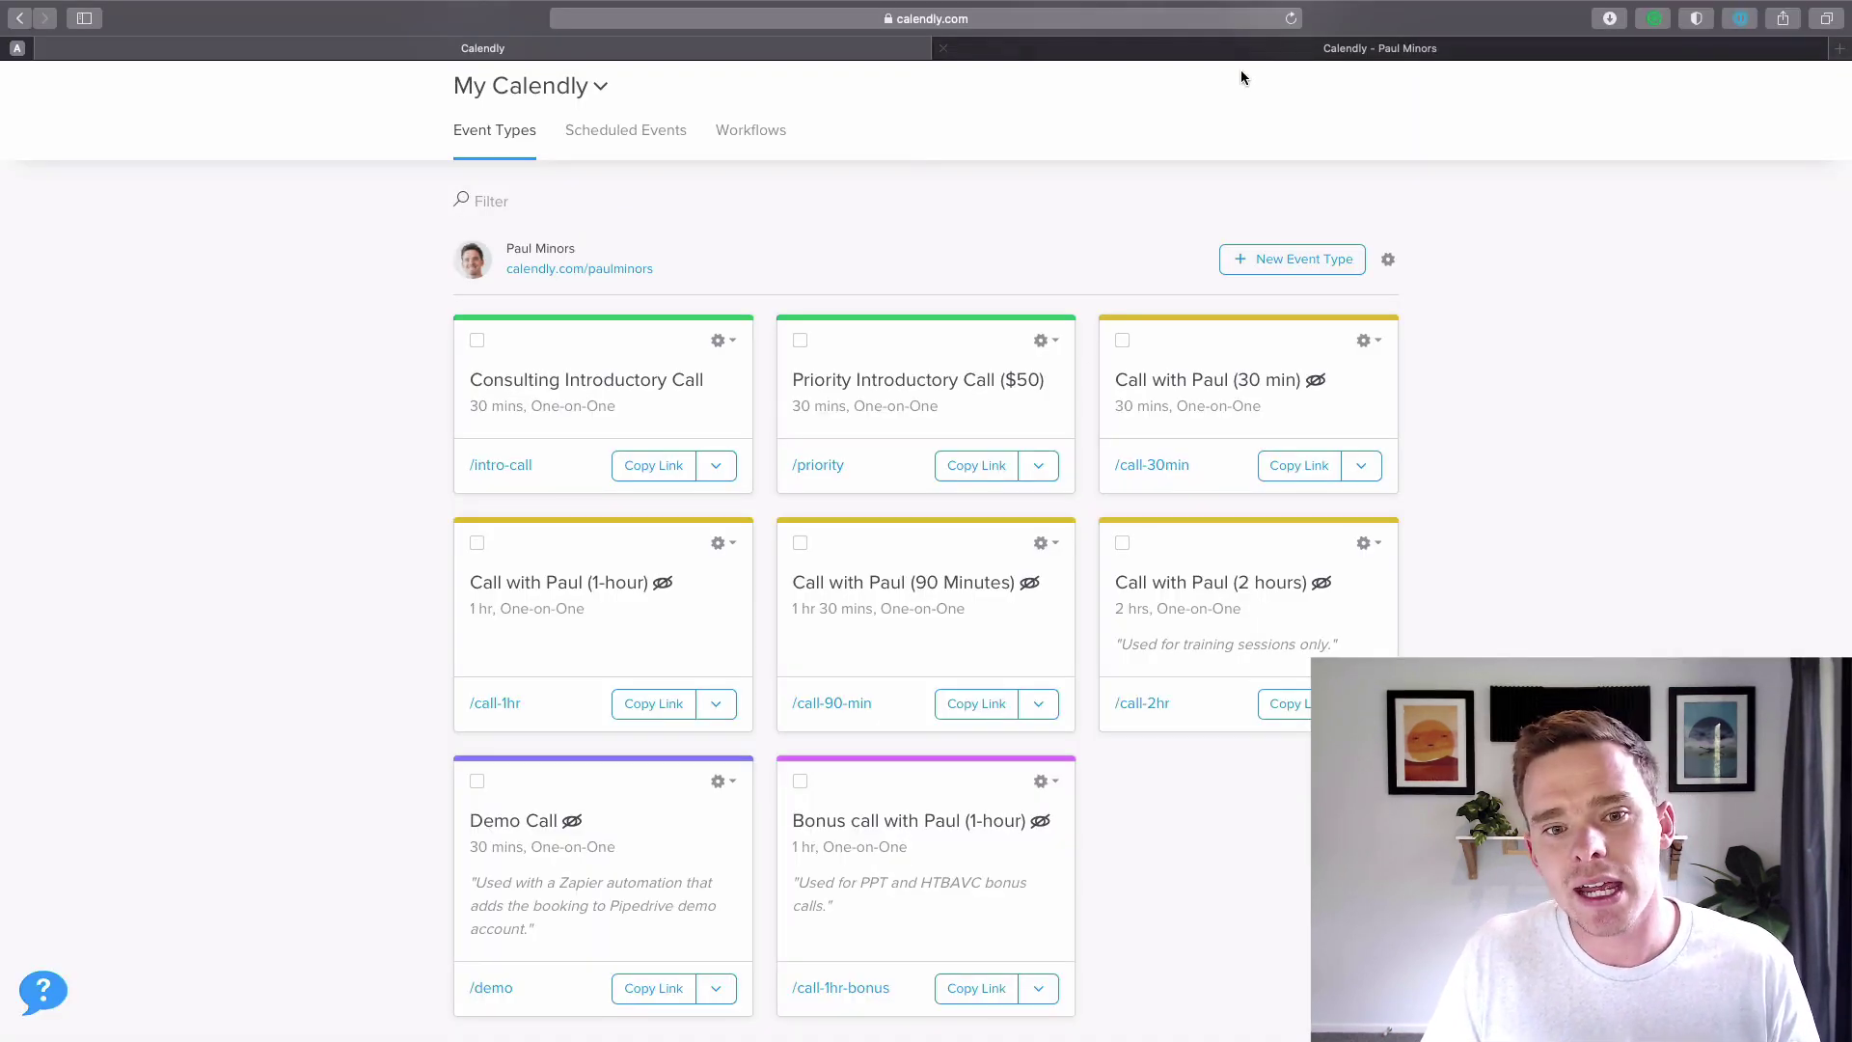
# Compare the booking page's events with the dashboard, then bring up the 30-minute call's options.
pyautogui.click(1245, 50)
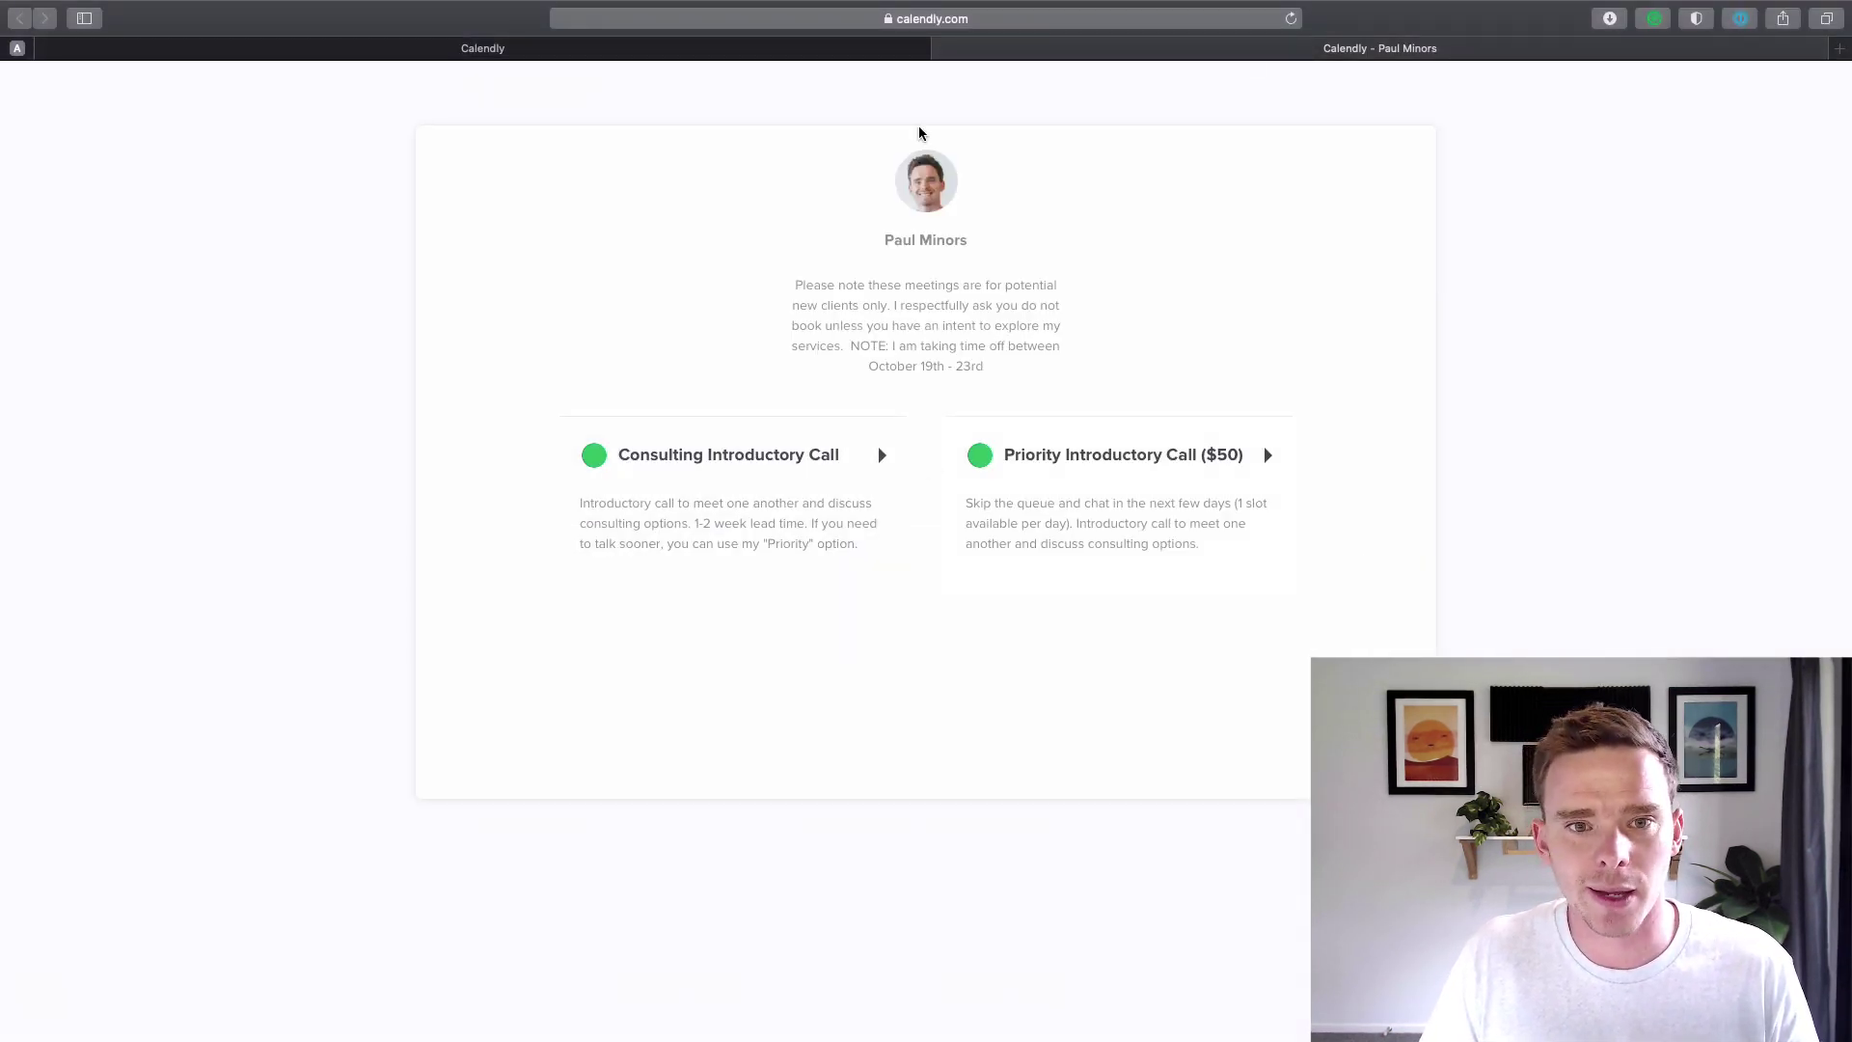
pyautogui.click(900, 51)
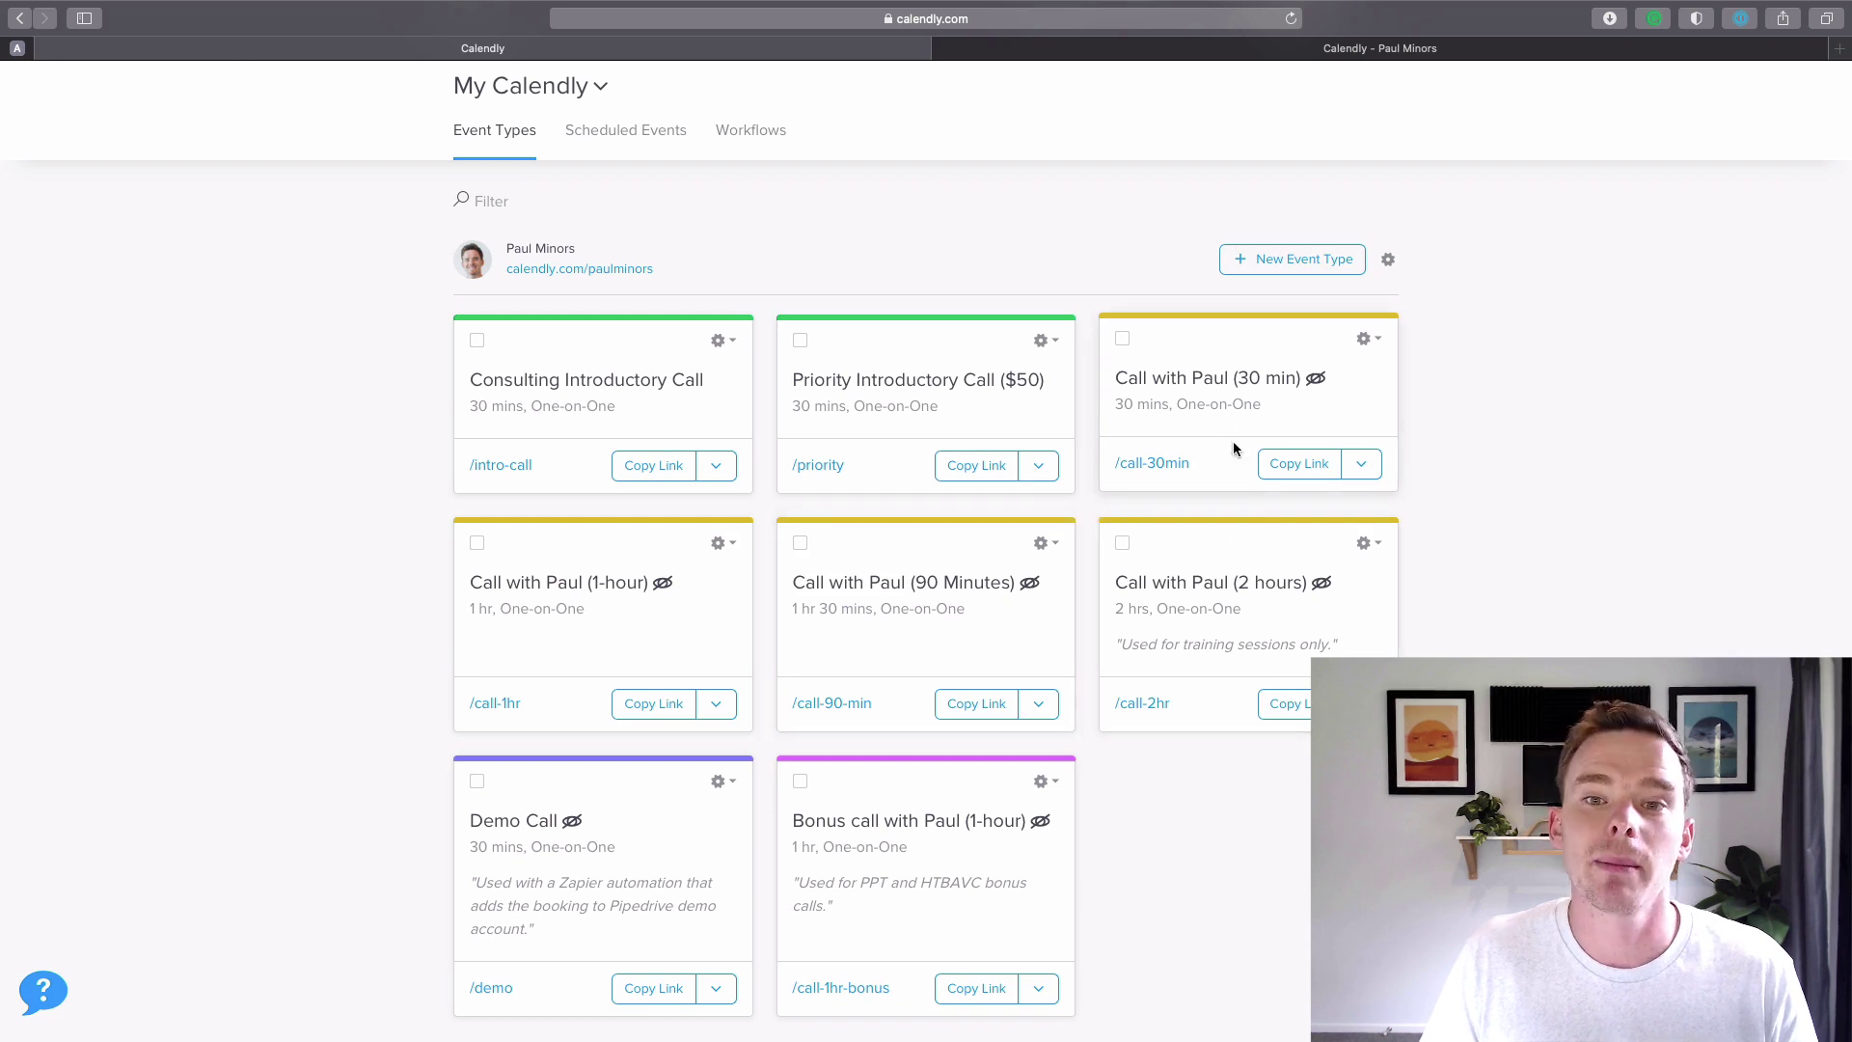
pyautogui.click(1146, 49)
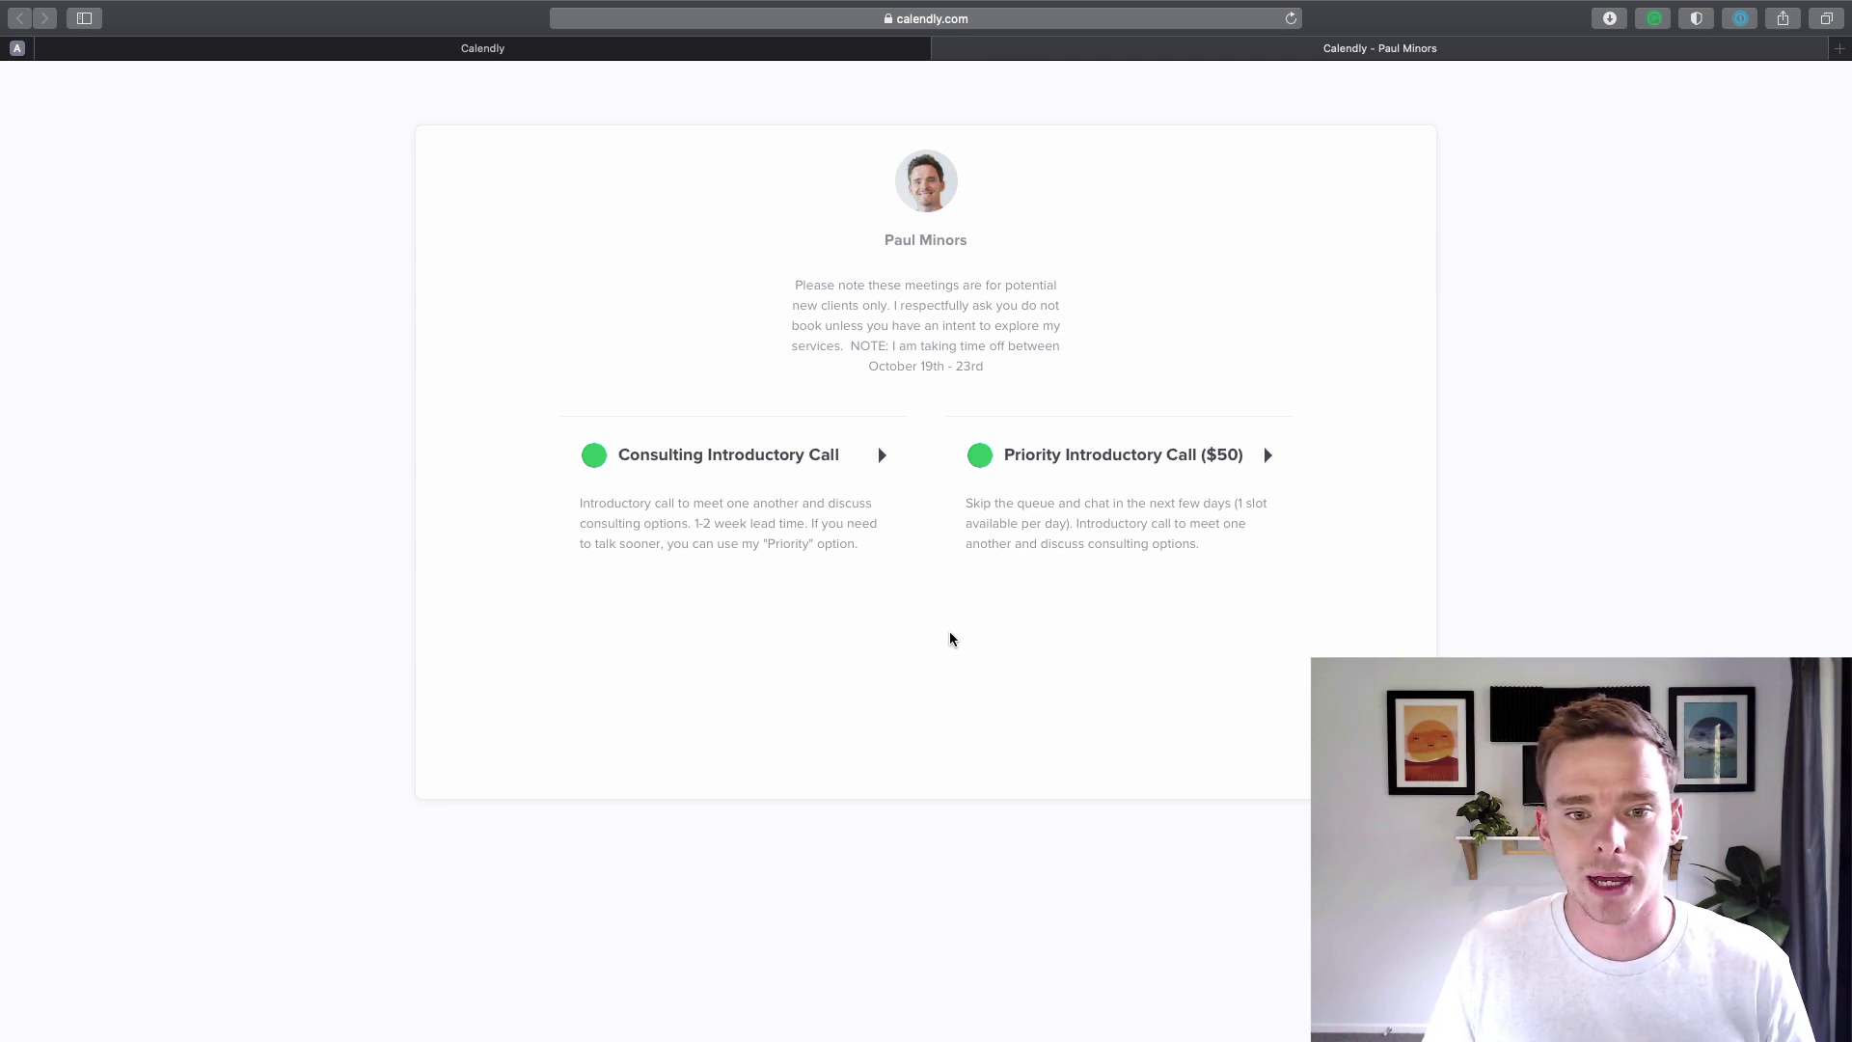
pyautogui.click(811, 49)
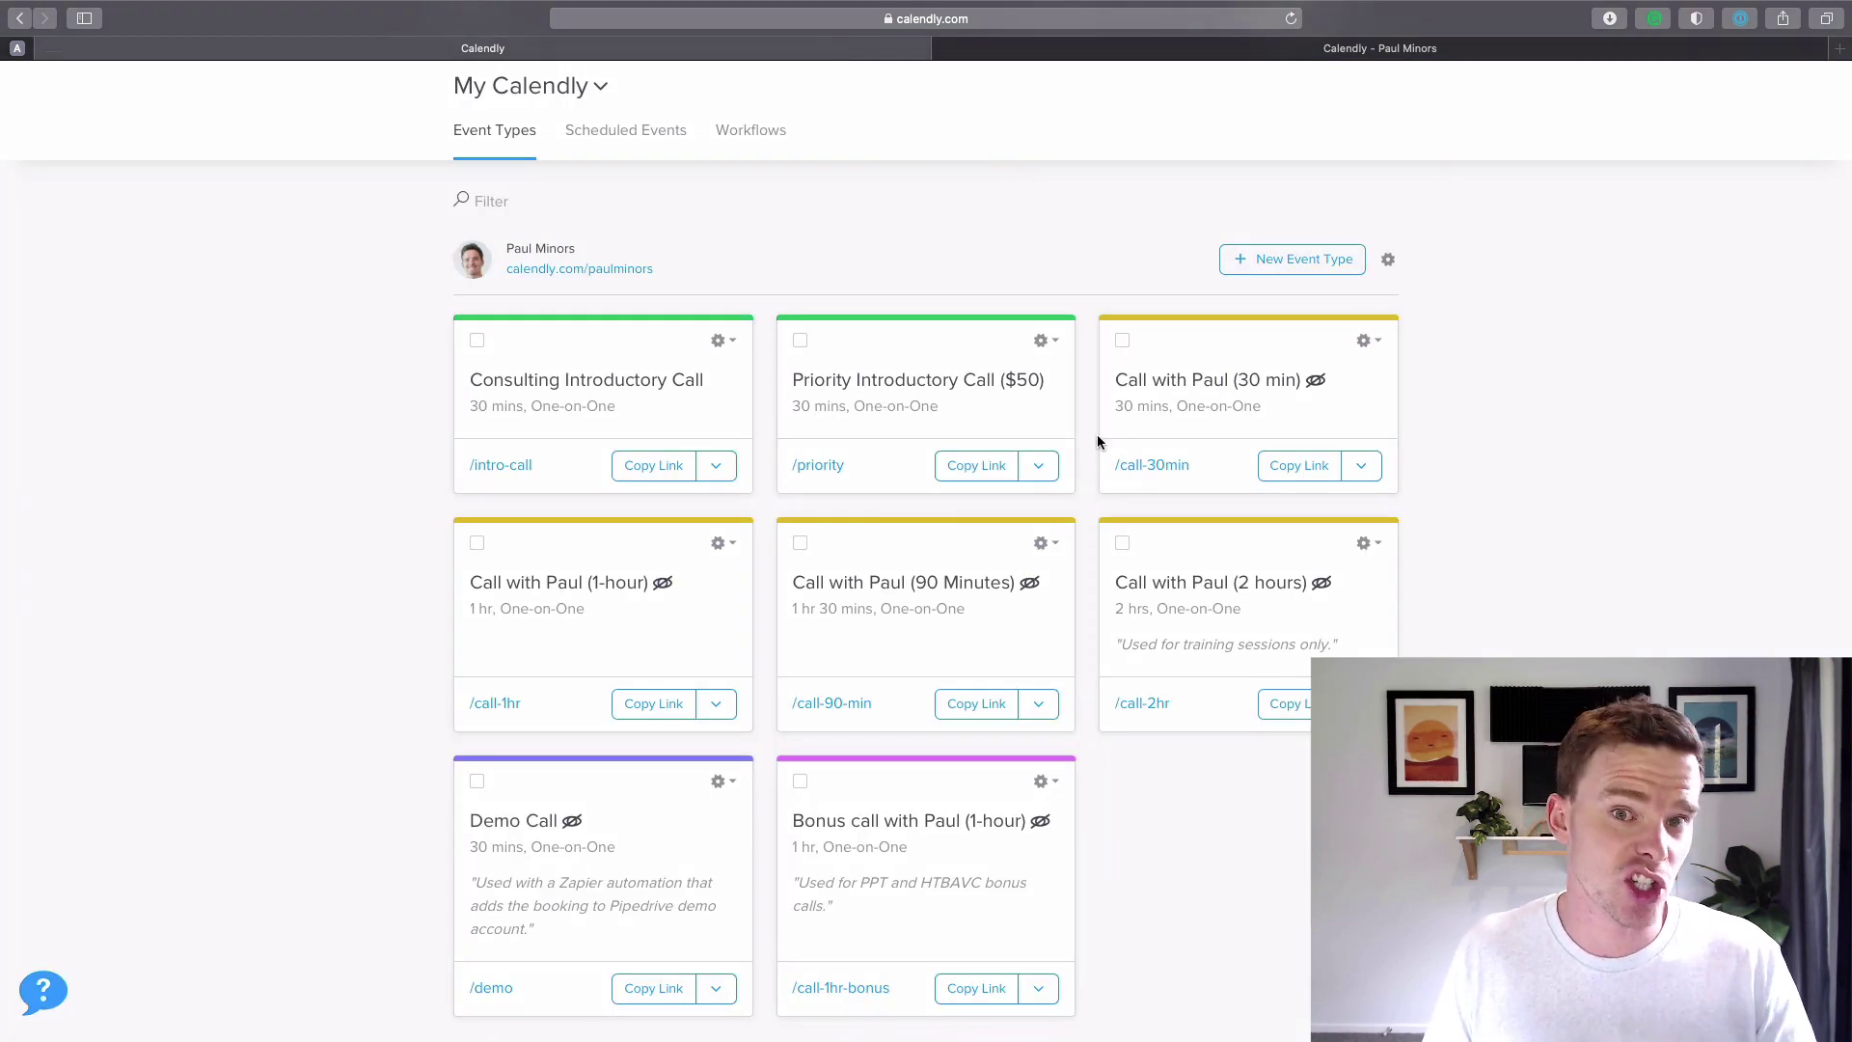
pyautogui.click(1366, 339)
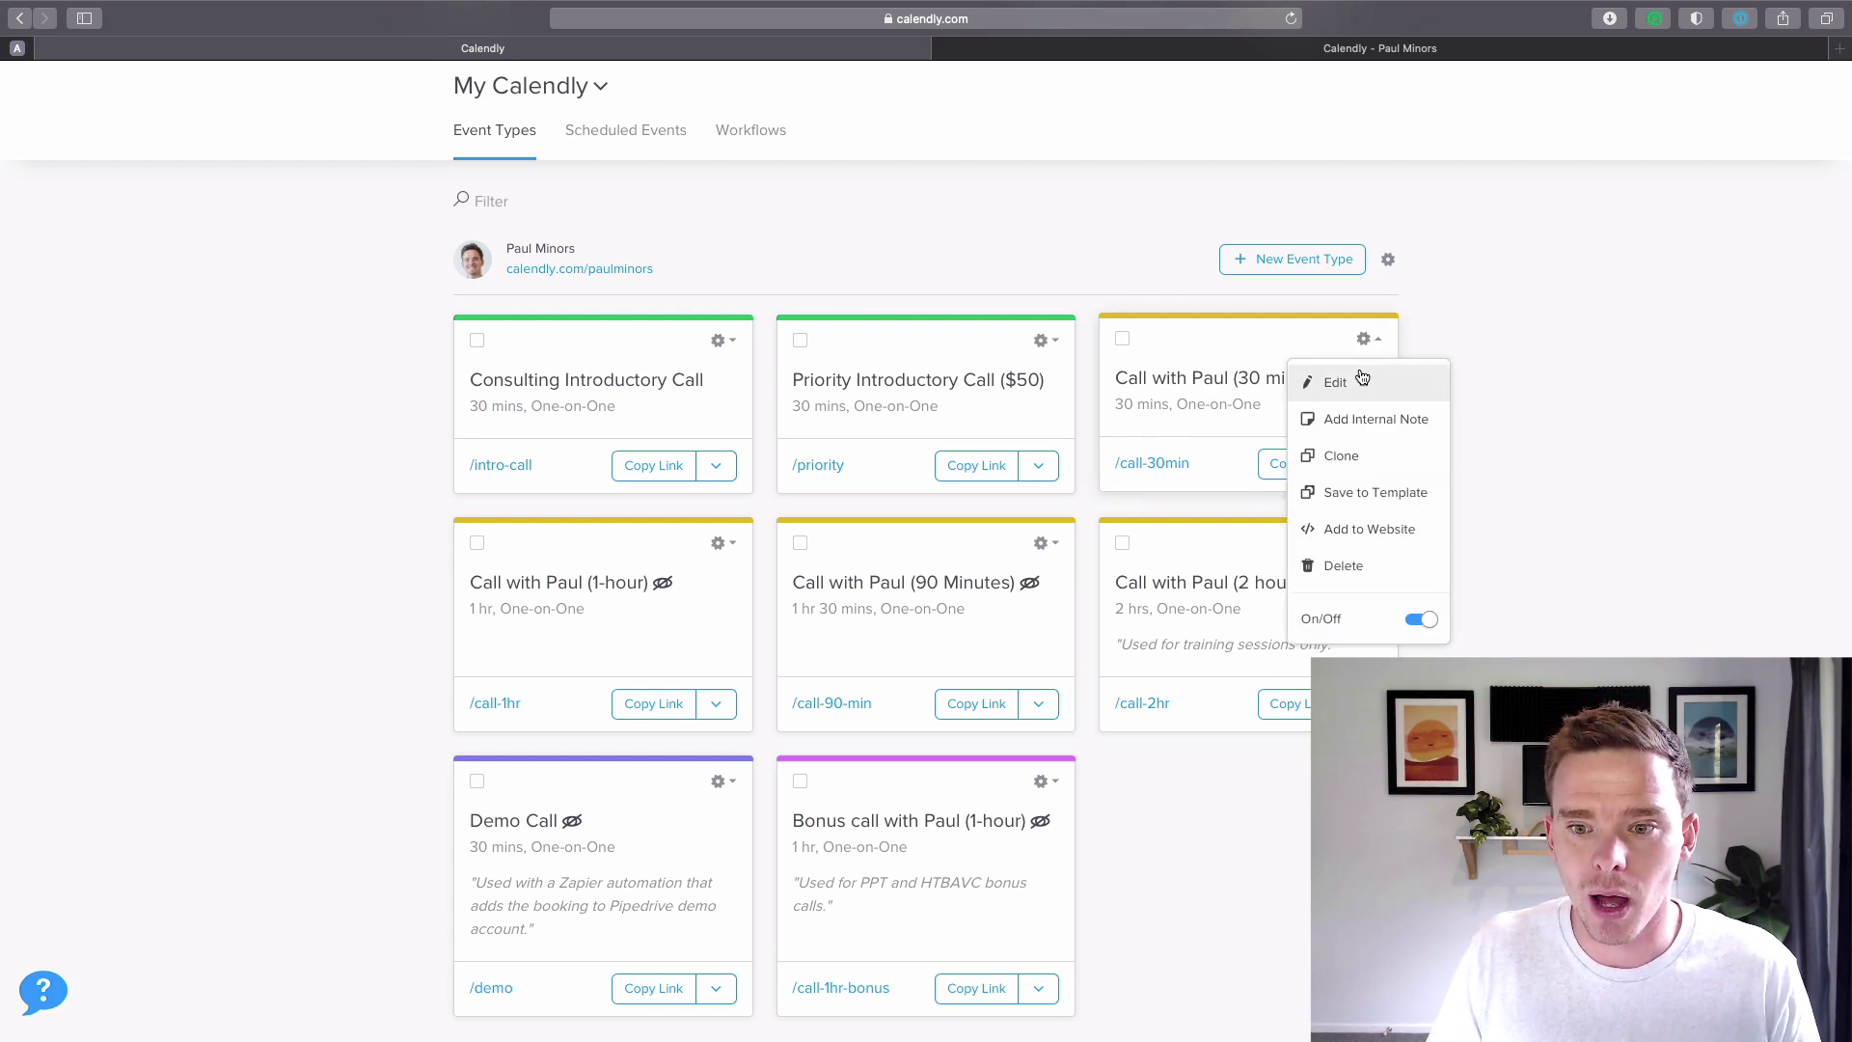
# Check the 30-minute call's Secret Event setting in its booking availability, then view the booking page.
pyautogui.click(1336, 382)
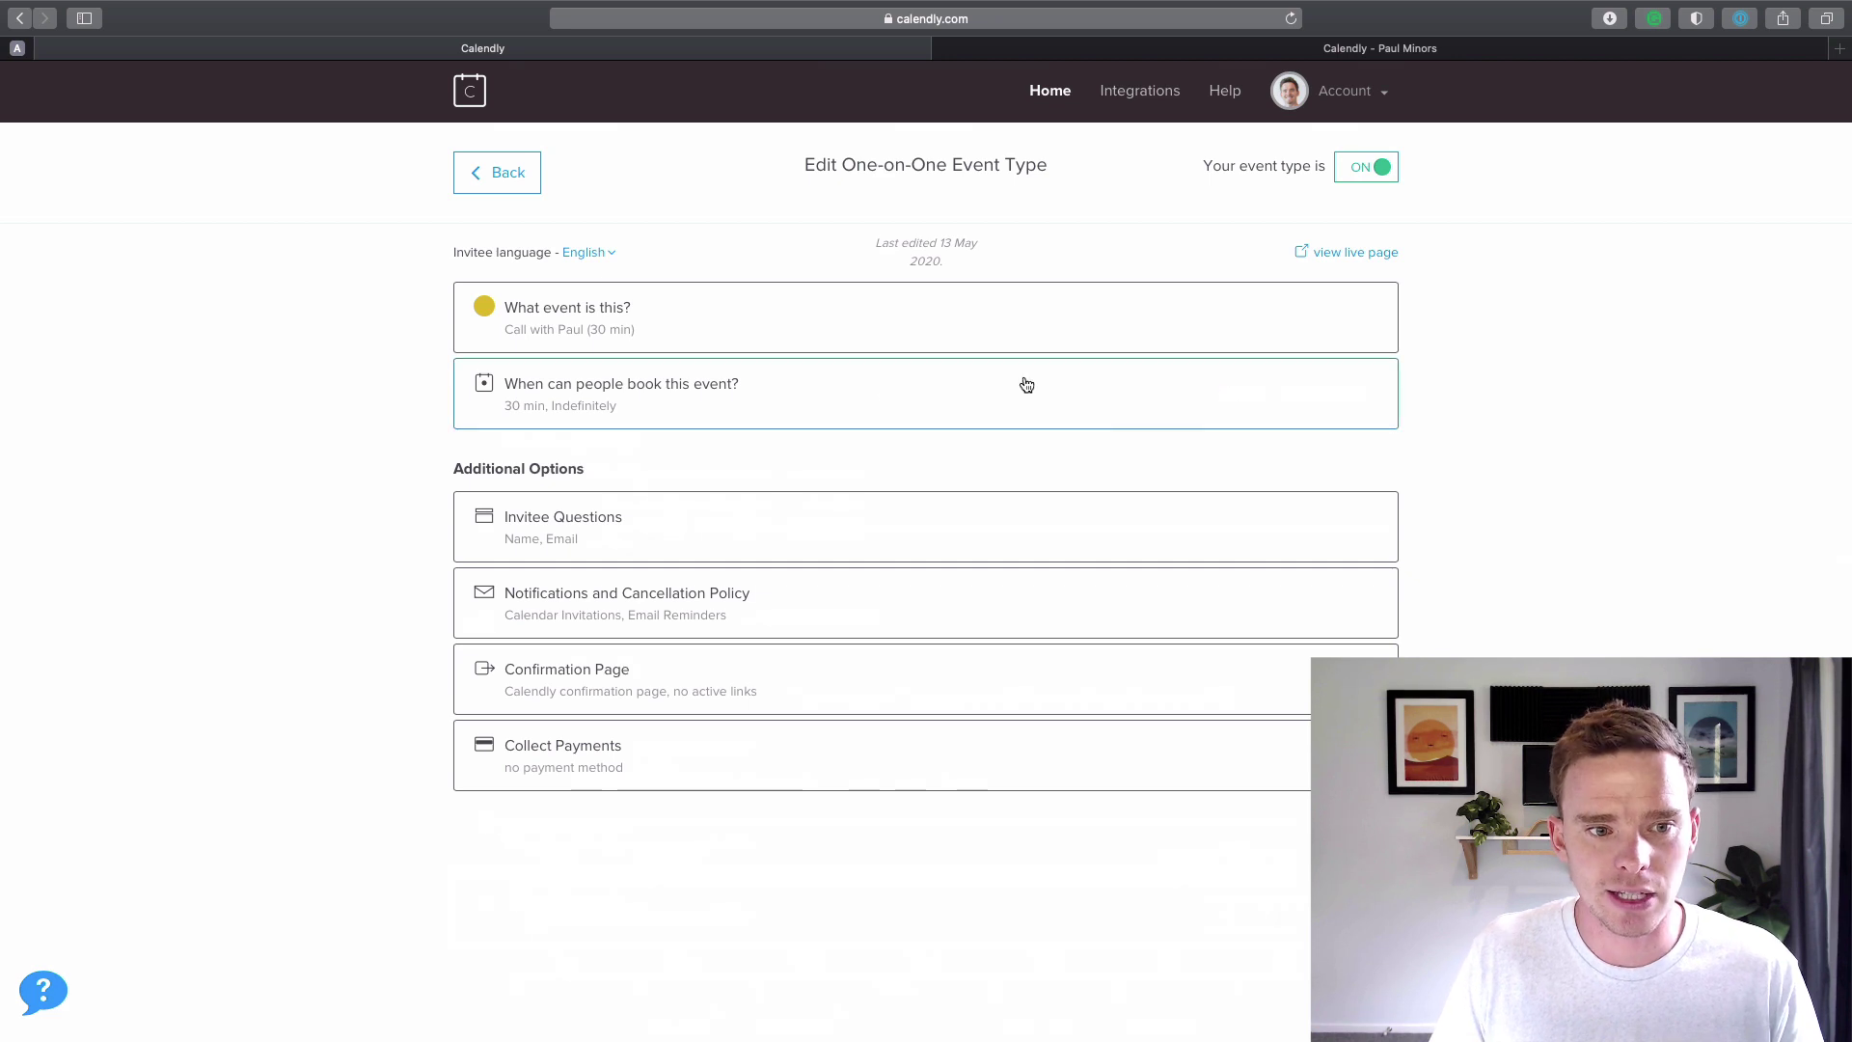
pyautogui.click(735, 401)
pyautogui.scroll(-10, 695, 422)
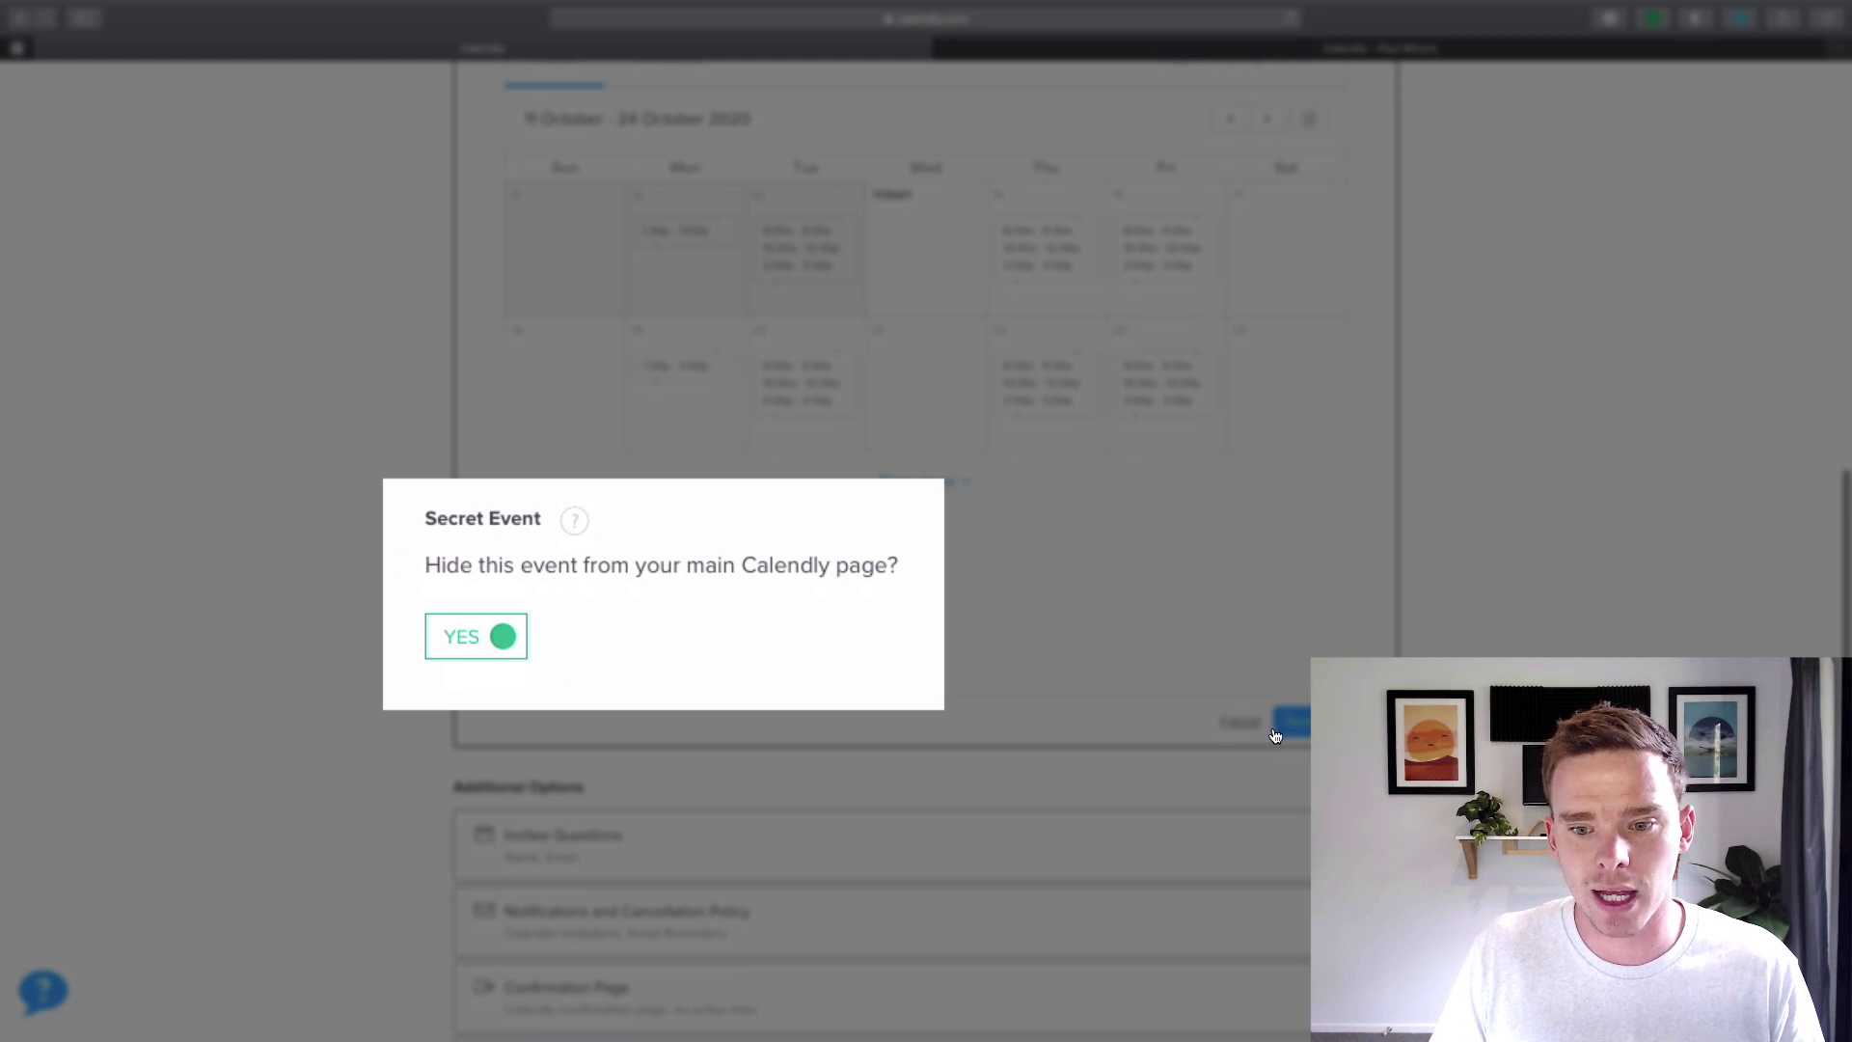
pyautogui.click(1265, 50)
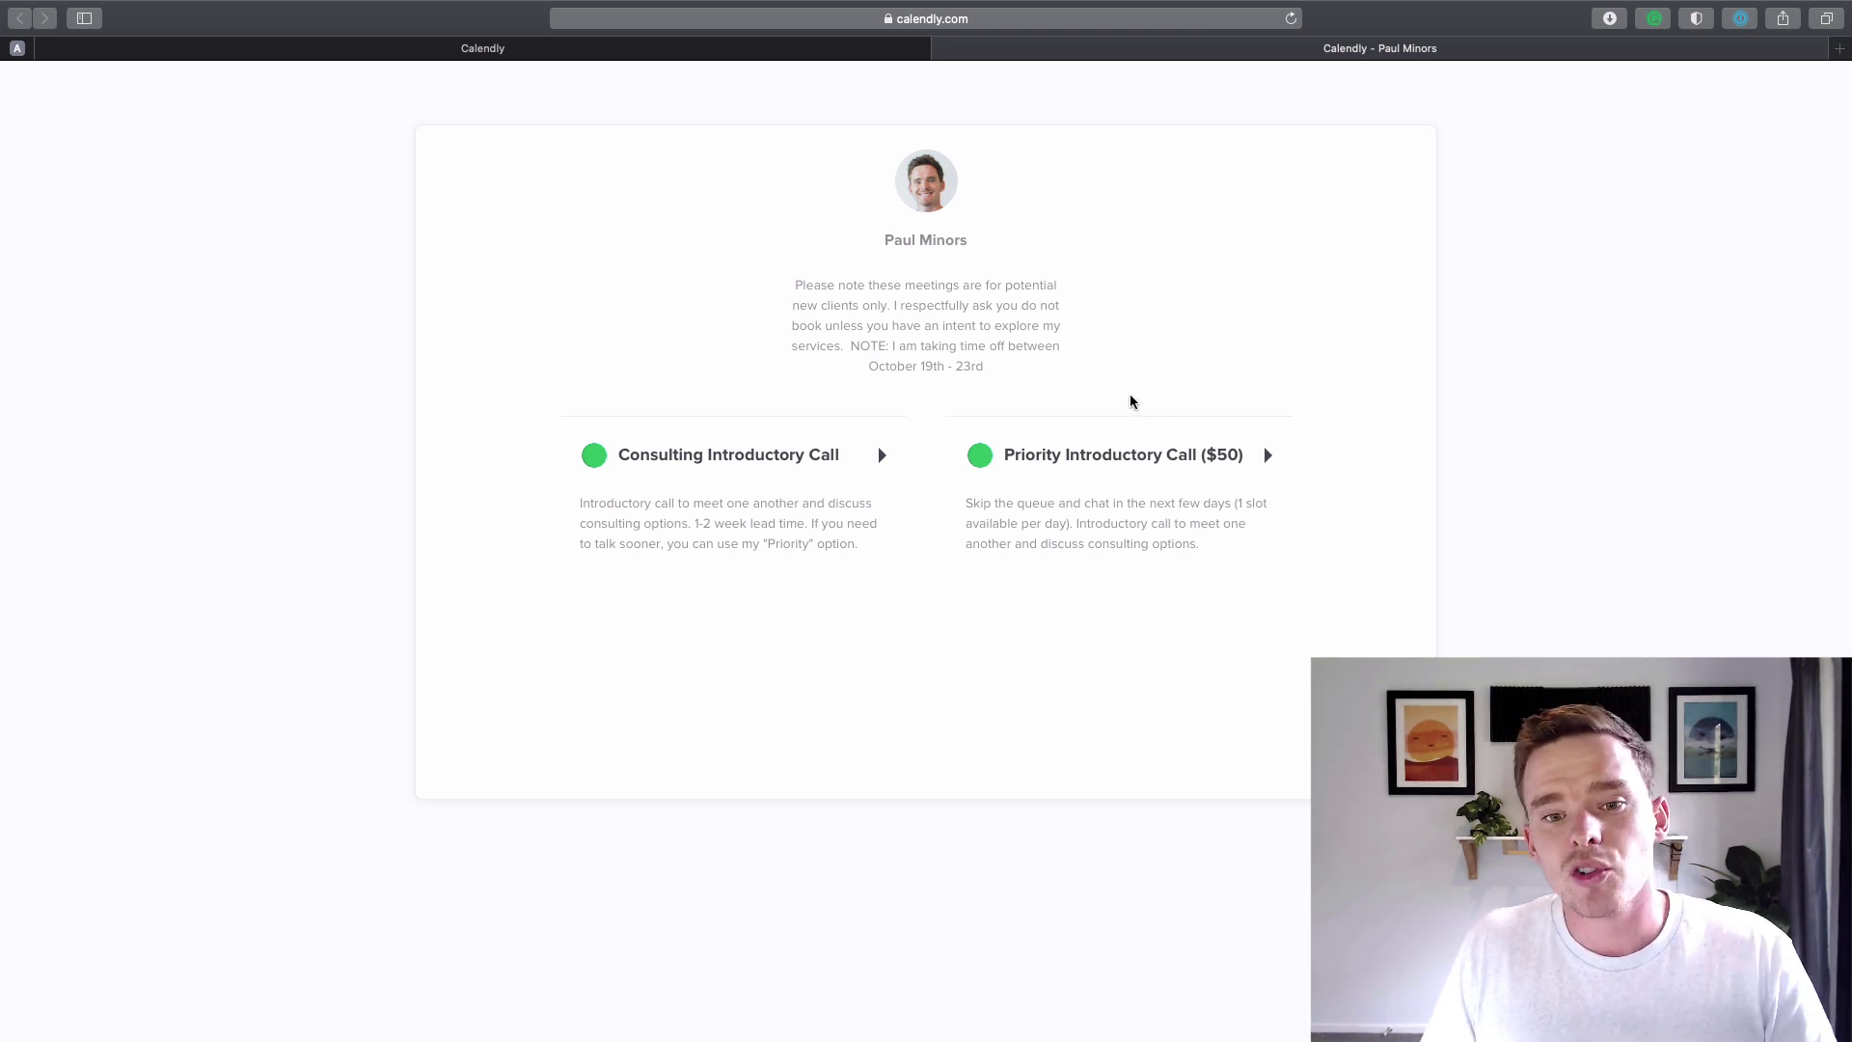
# Highlight the welcome message on the booking page, then go to Account Settings.
pyautogui.moveTo(1027, 381); pyautogui.dragTo(791, 287)
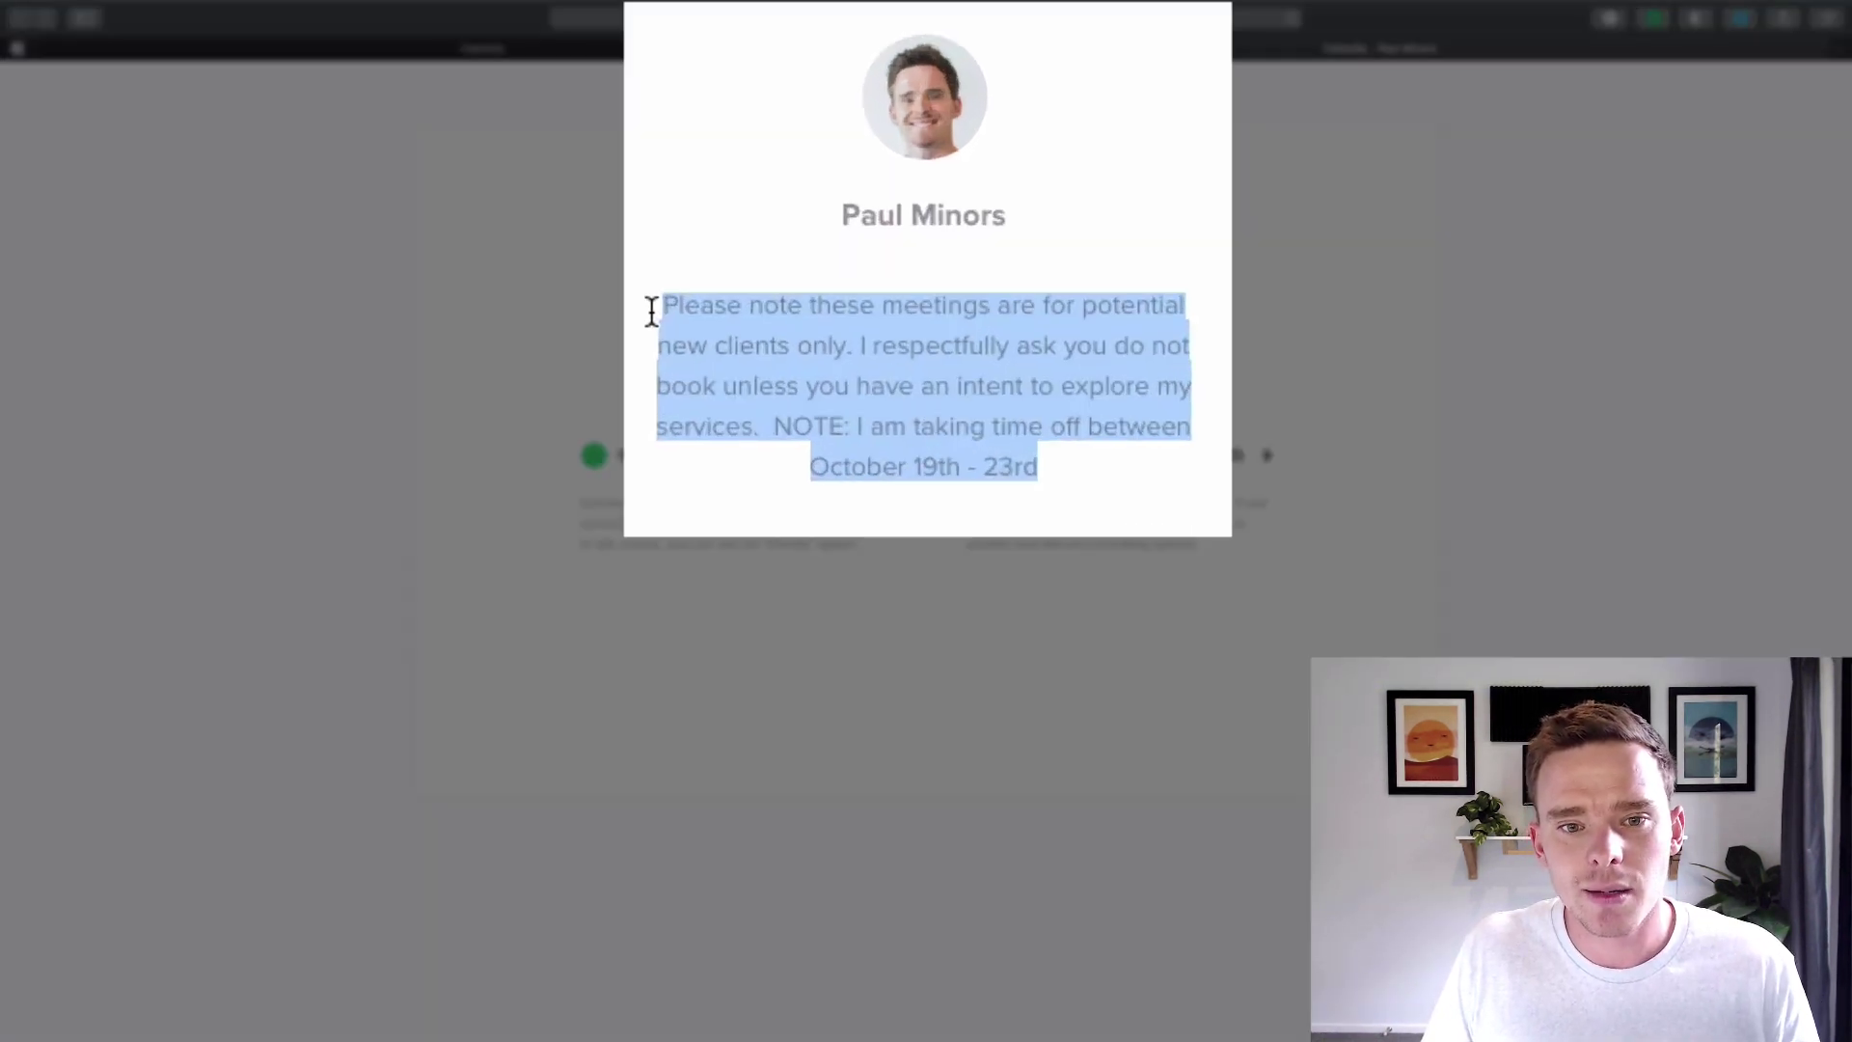
pyautogui.click(806, 437)
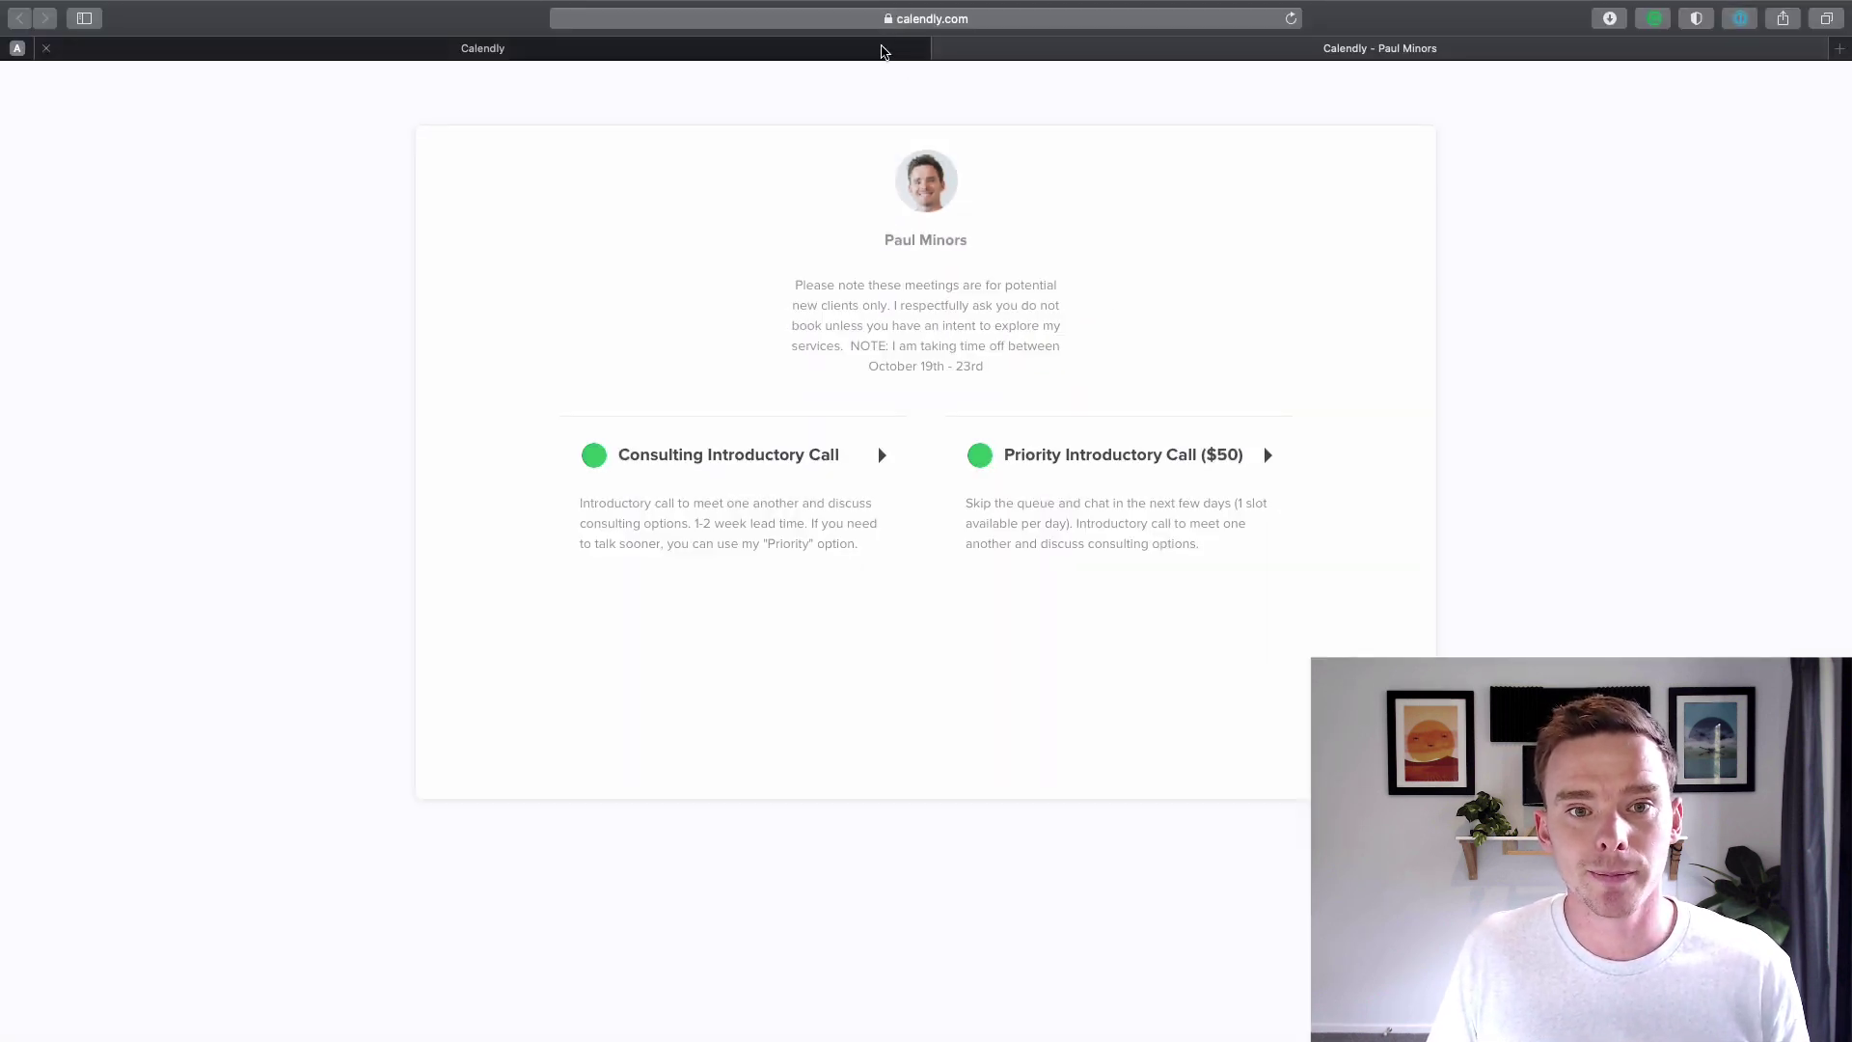
pyautogui.click(881, 50)
pyautogui.scroll(10, 1194, 184)
pyautogui.click(1346, 91)
pyautogui.click(1296, 145)
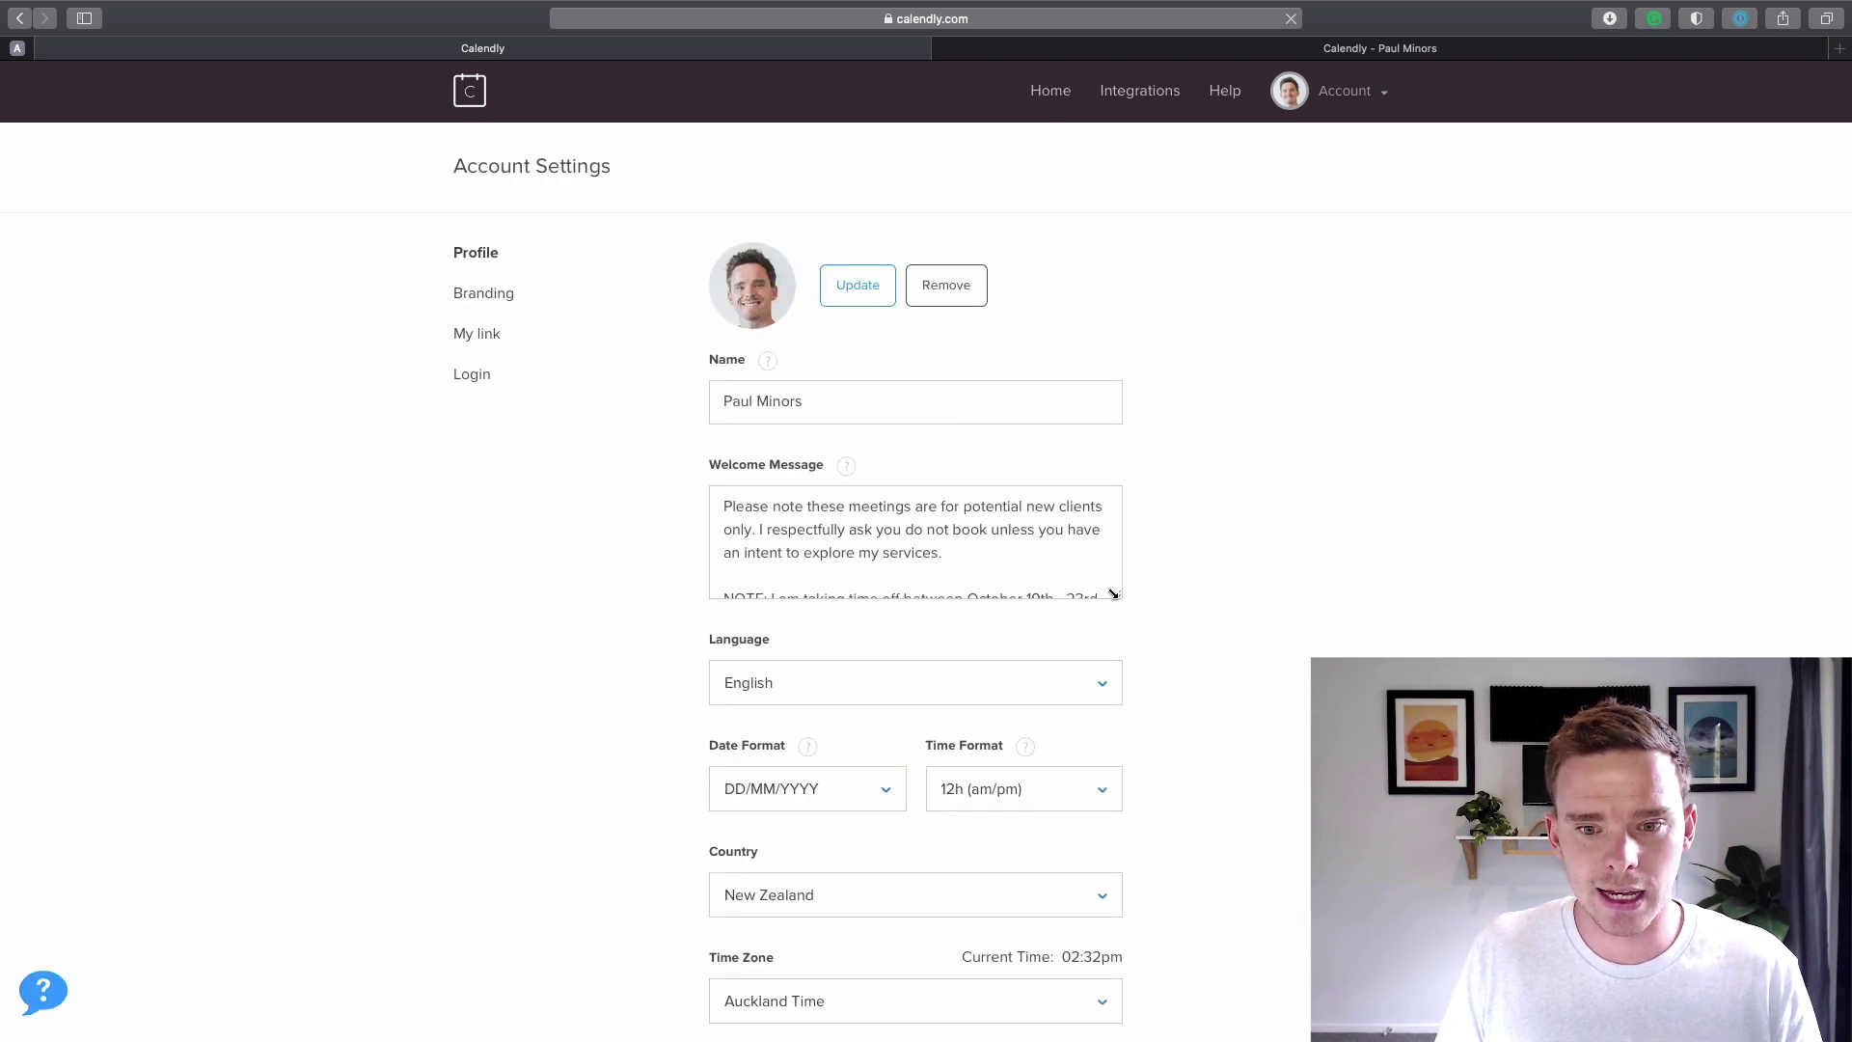
# Enlarge the welcome message box and preview the October 19th - 23rd time-off note.
pyautogui.moveTo(1113, 595); pyautogui.dragTo(1117, 707)
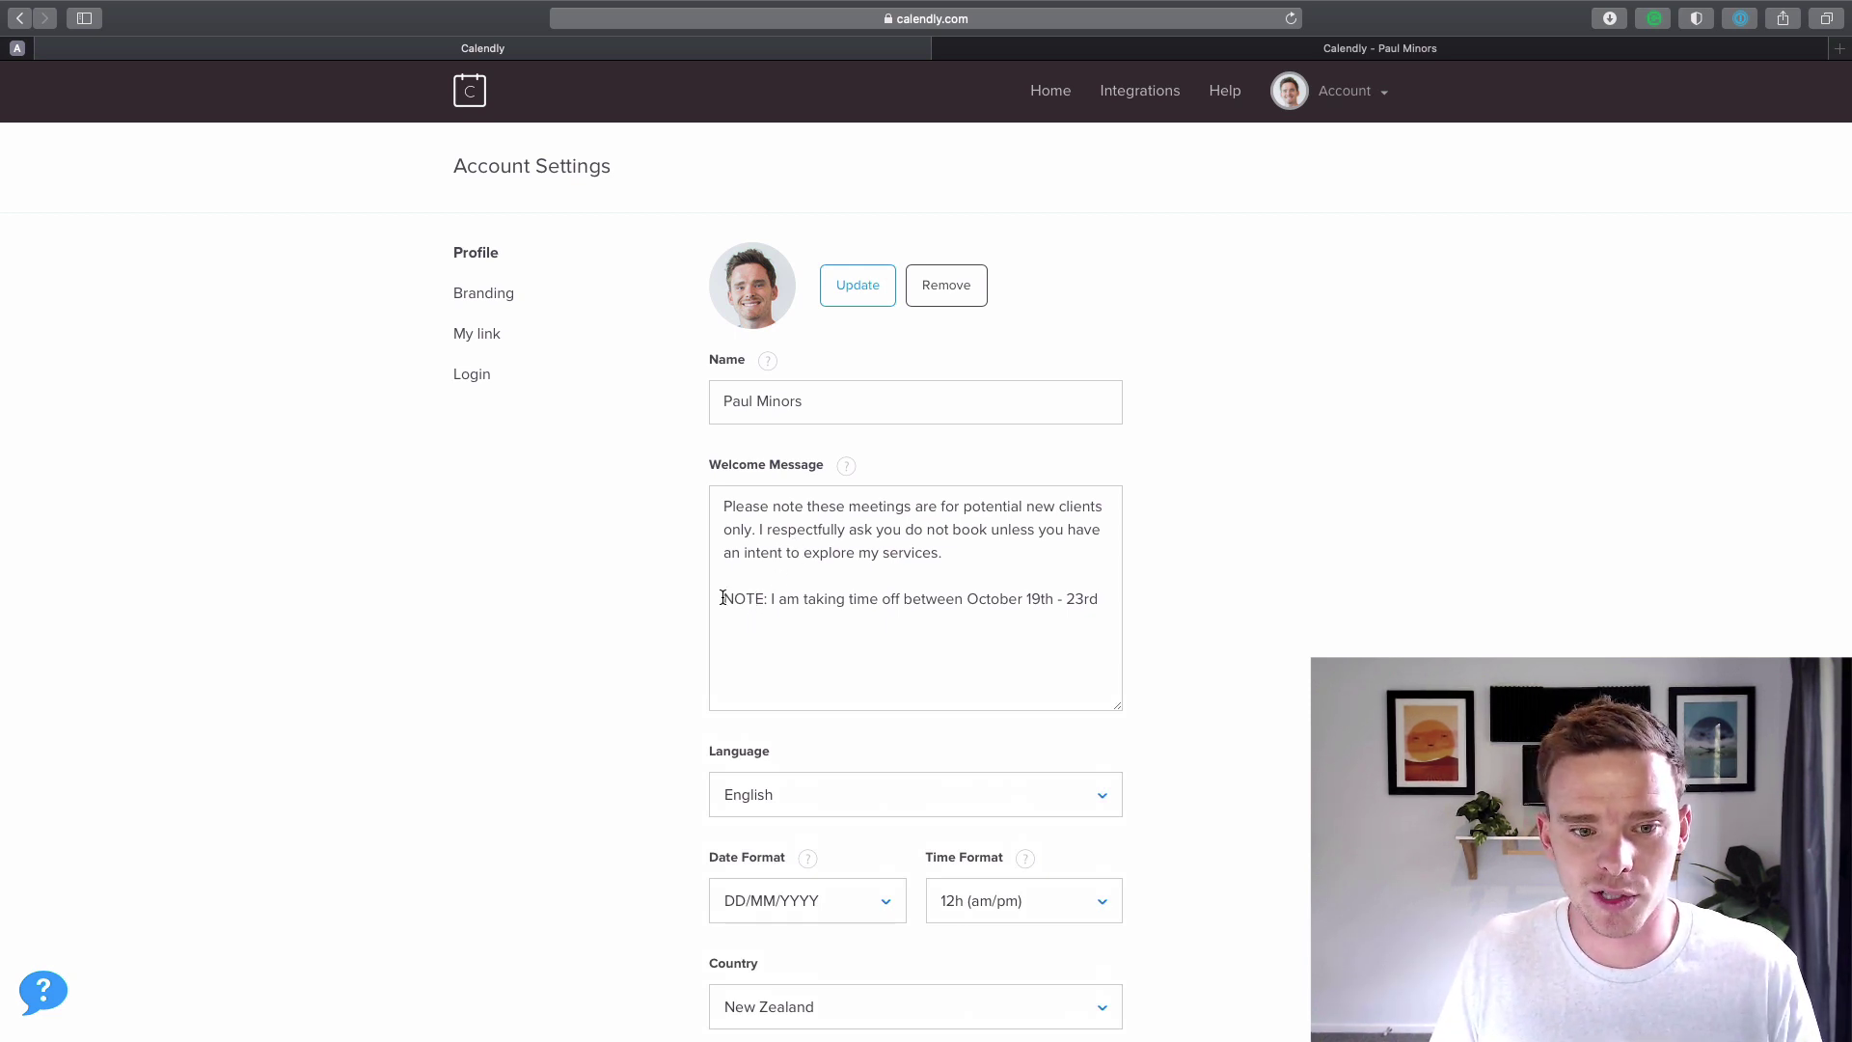
pyautogui.moveTo(724, 598); pyautogui.dragTo(1133, 566)
pyautogui.click(1297, 49)
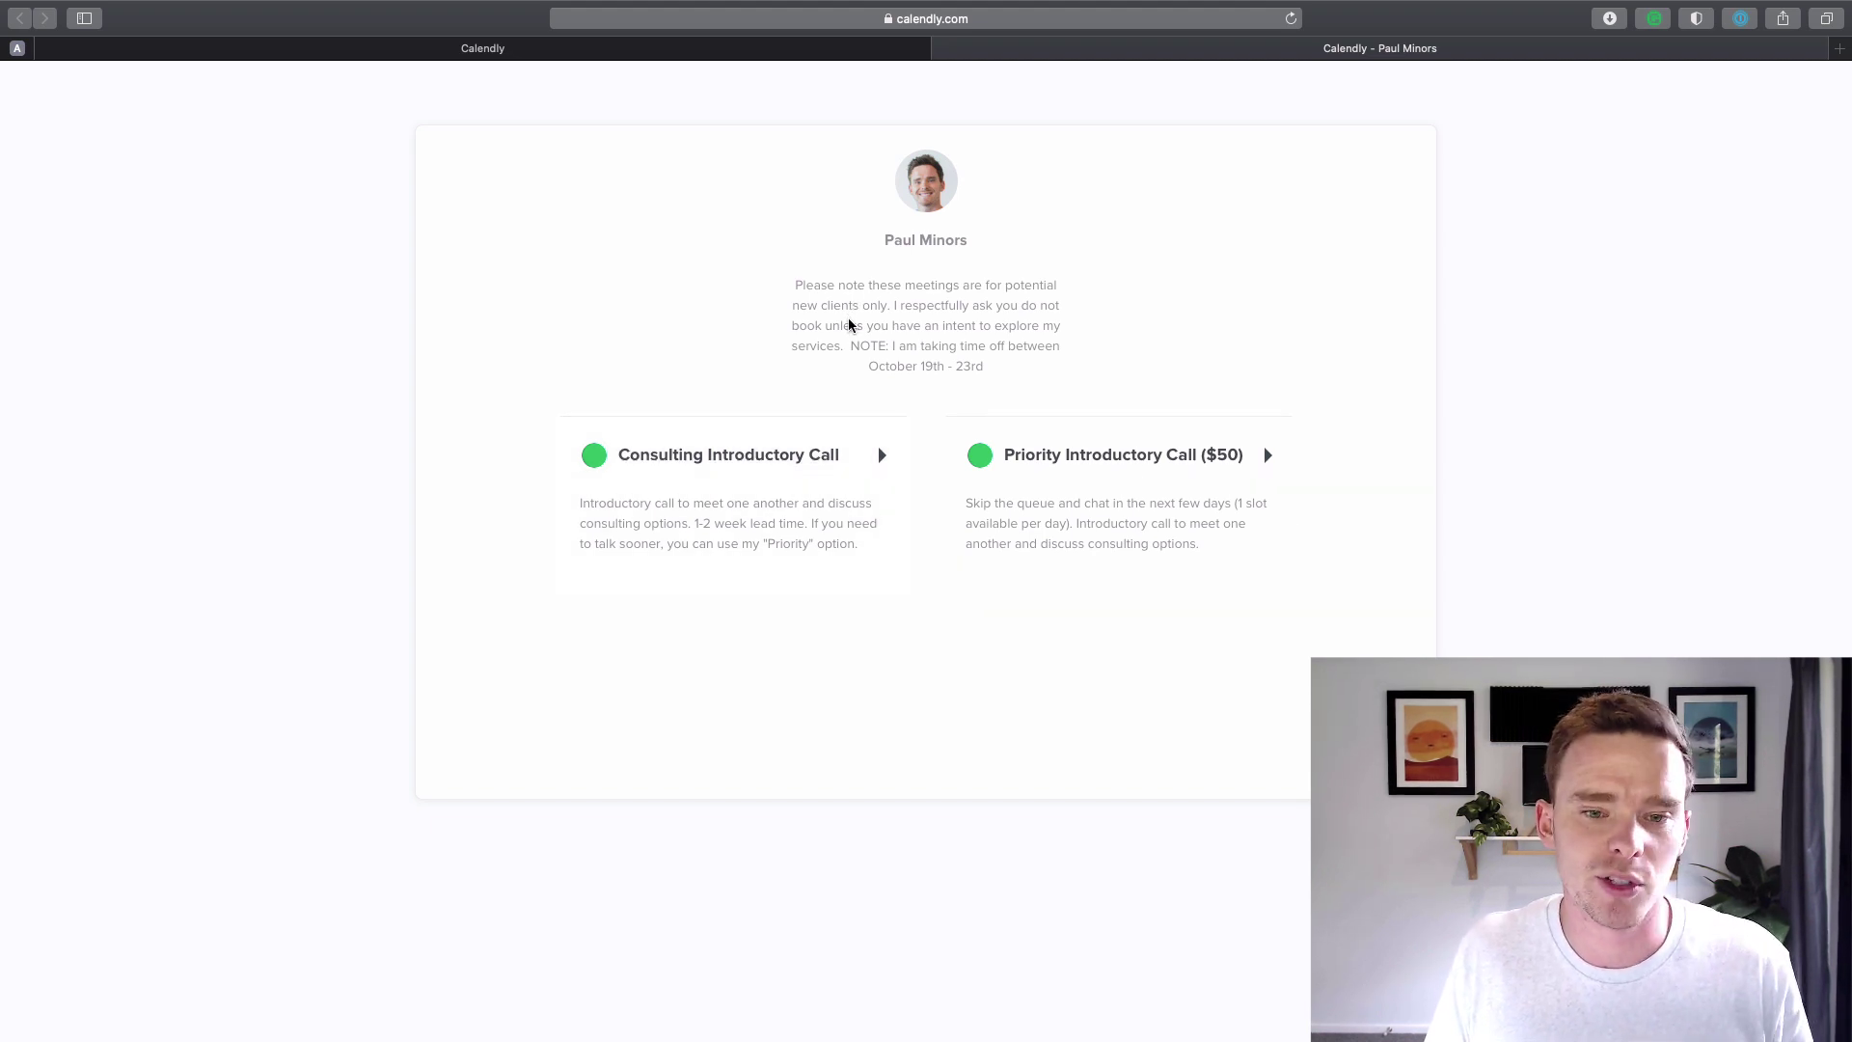
pyautogui.click(849, 43)
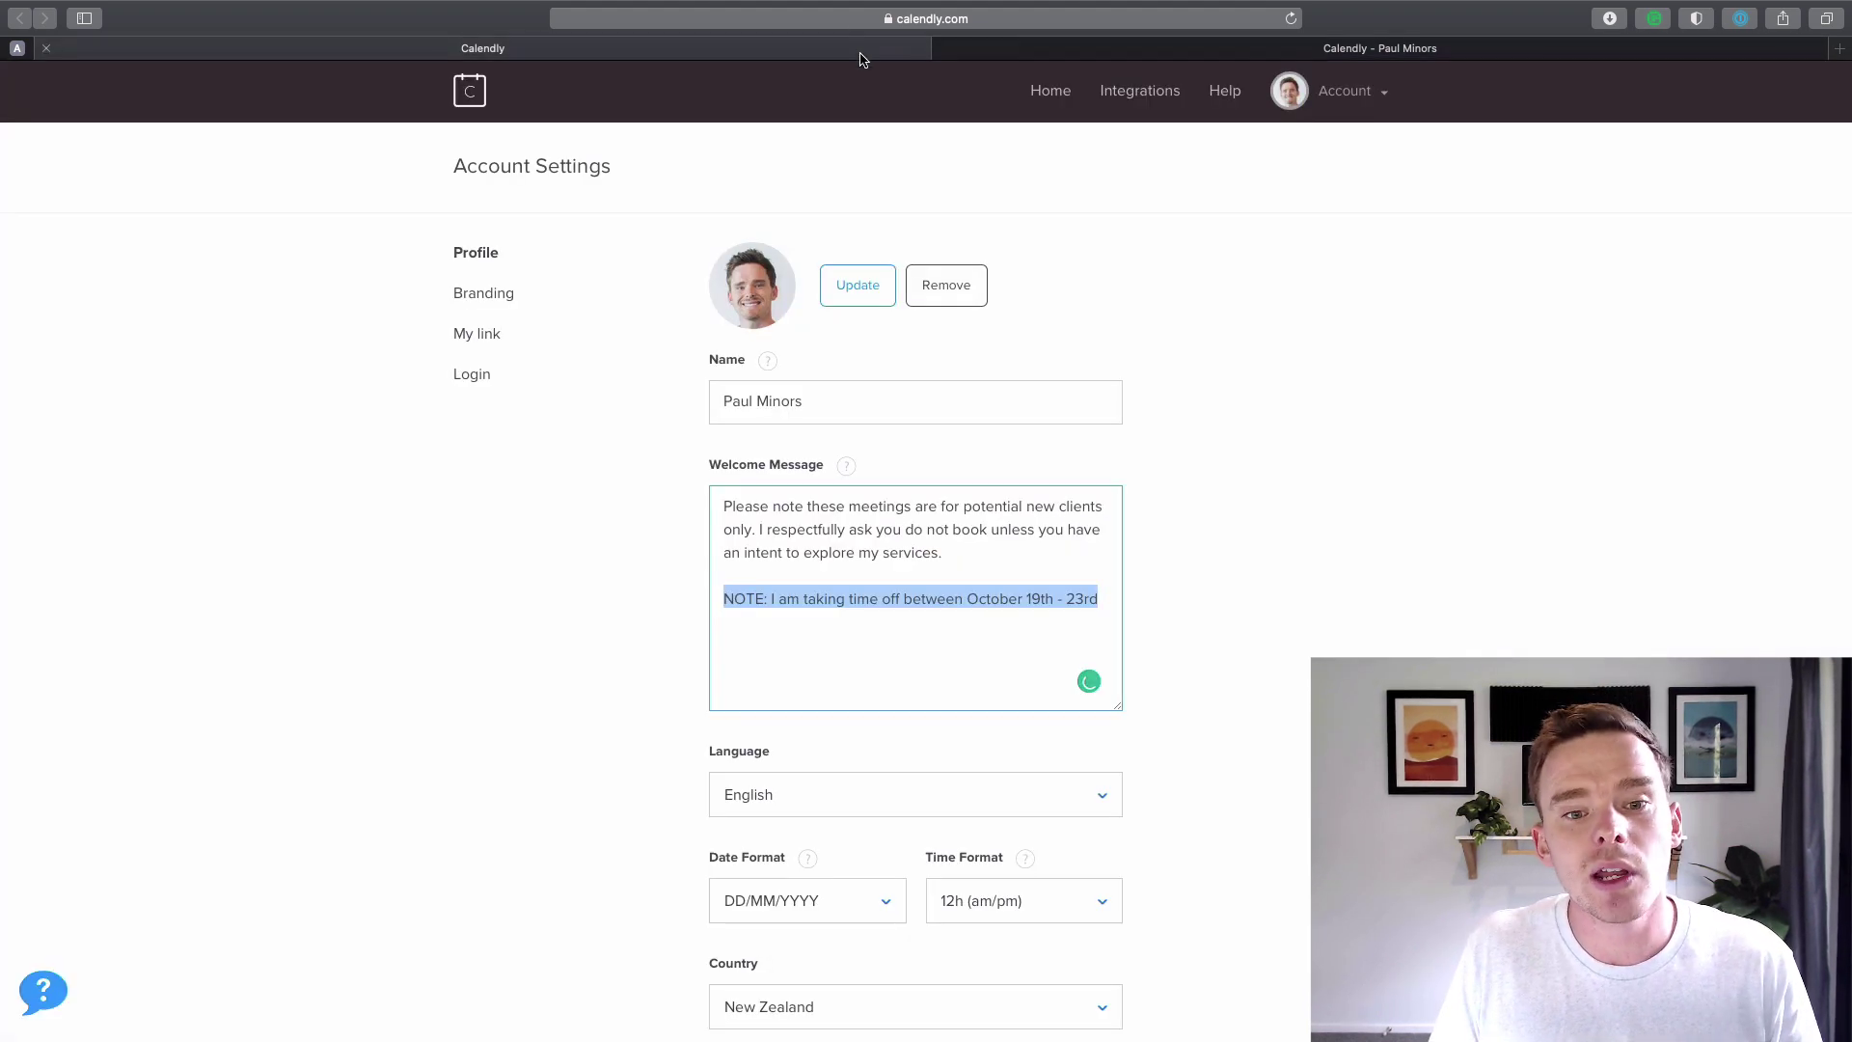
pyautogui.click(997, 568)
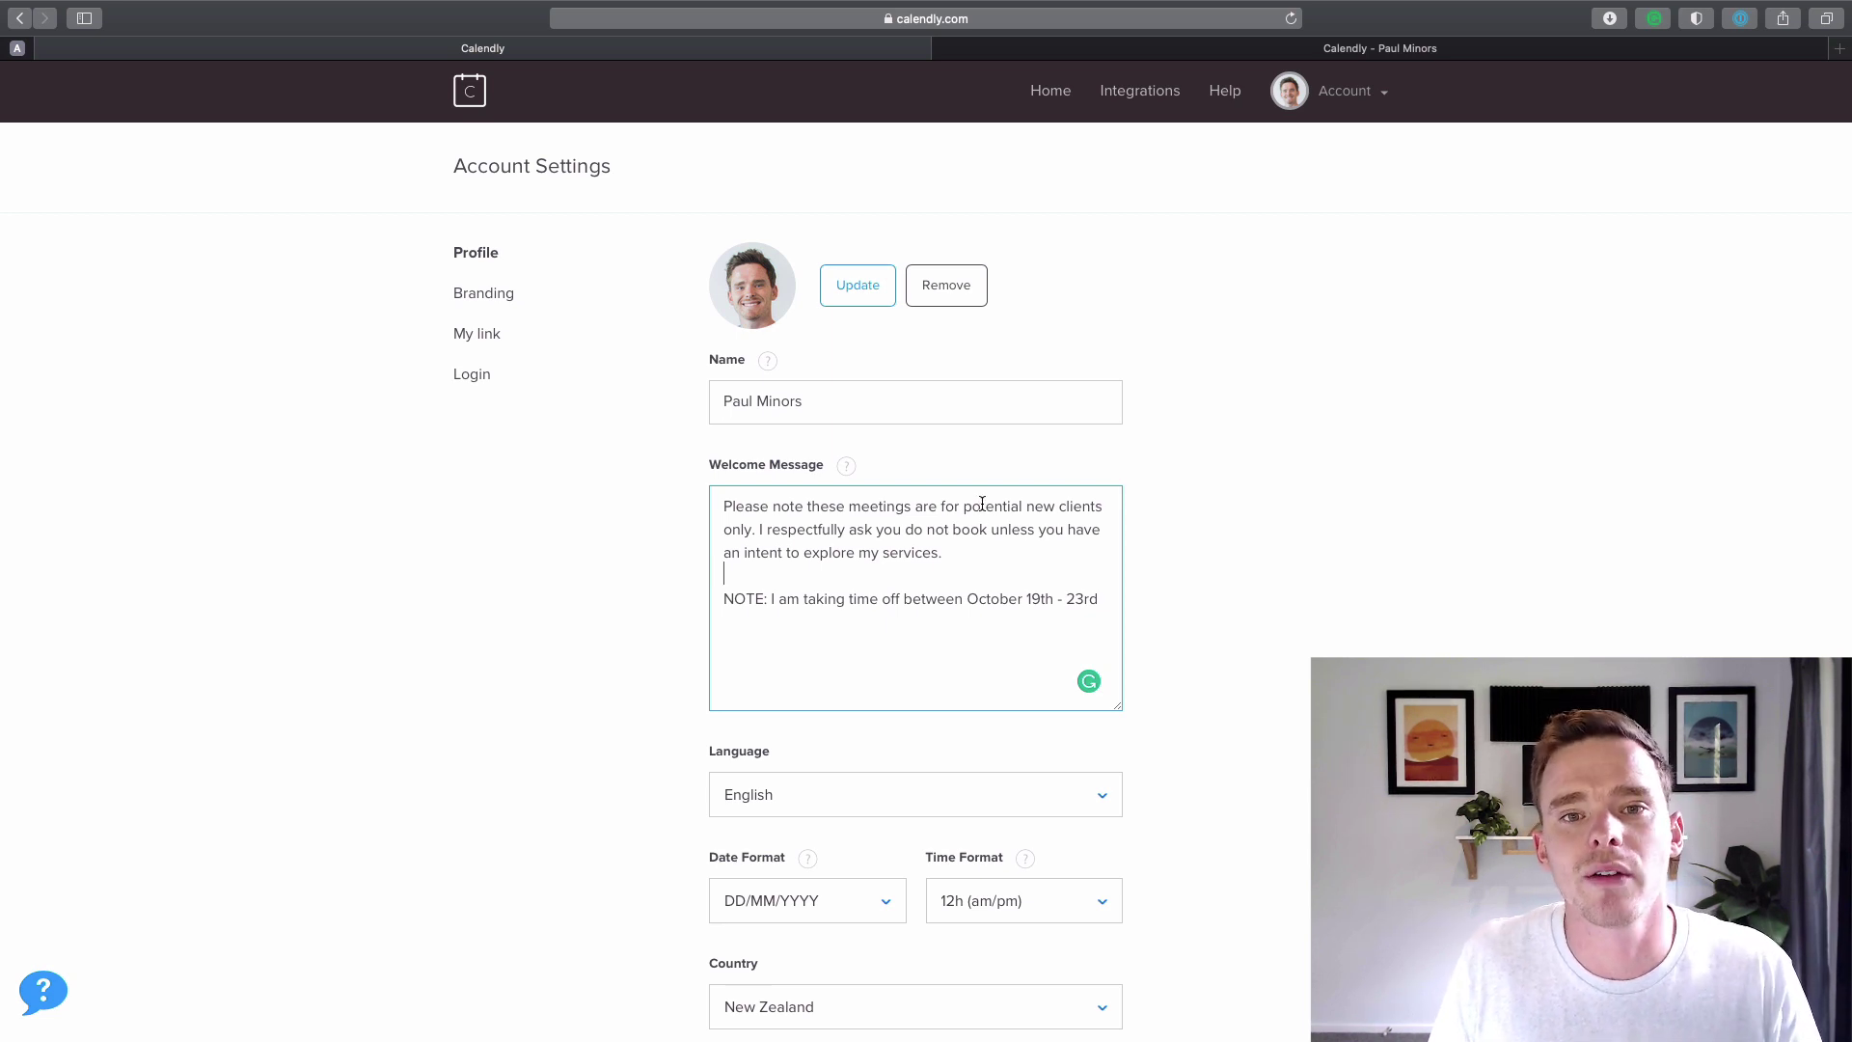
# Go to Calendar Connections from the account menu.
pyautogui.click(1348, 93)
pyautogui.click(1223, 217)
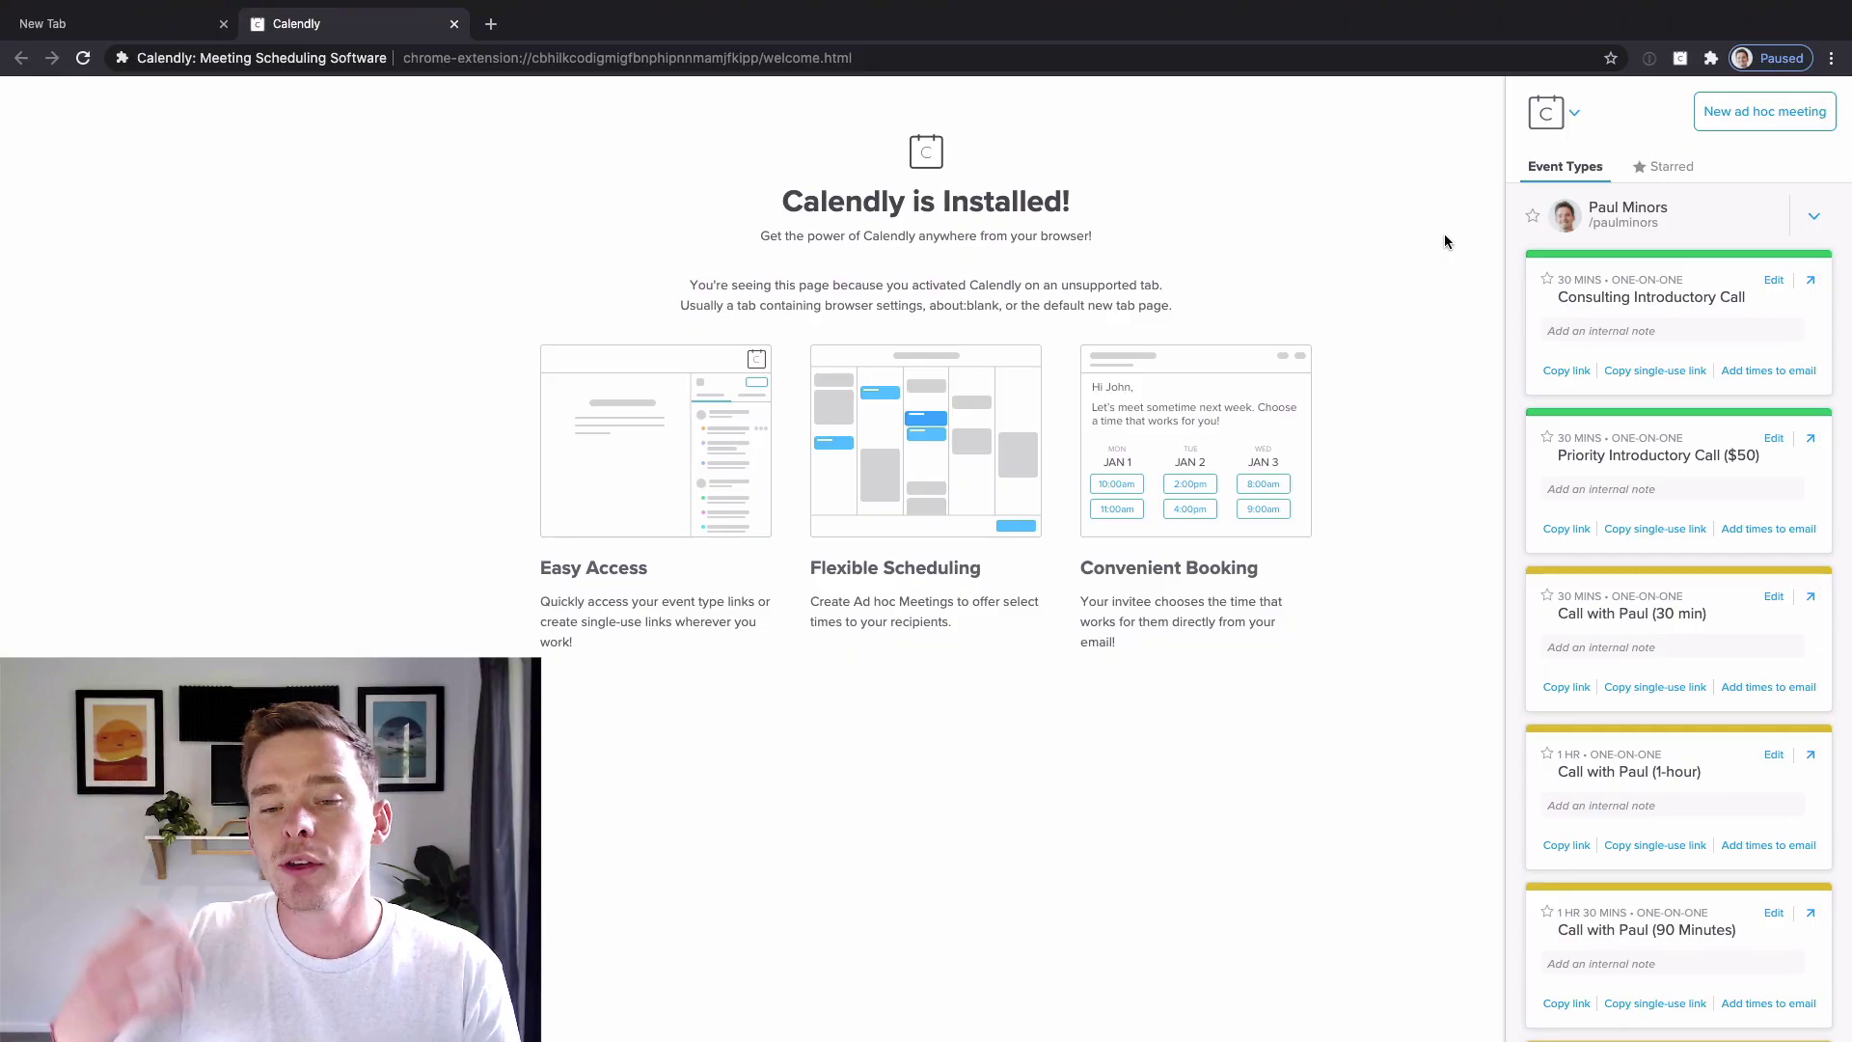
# Reopen the Calendly extension panel and start a new ad hoc meeting.
pyautogui.click(1680, 58)
pyautogui.click(1680, 58)
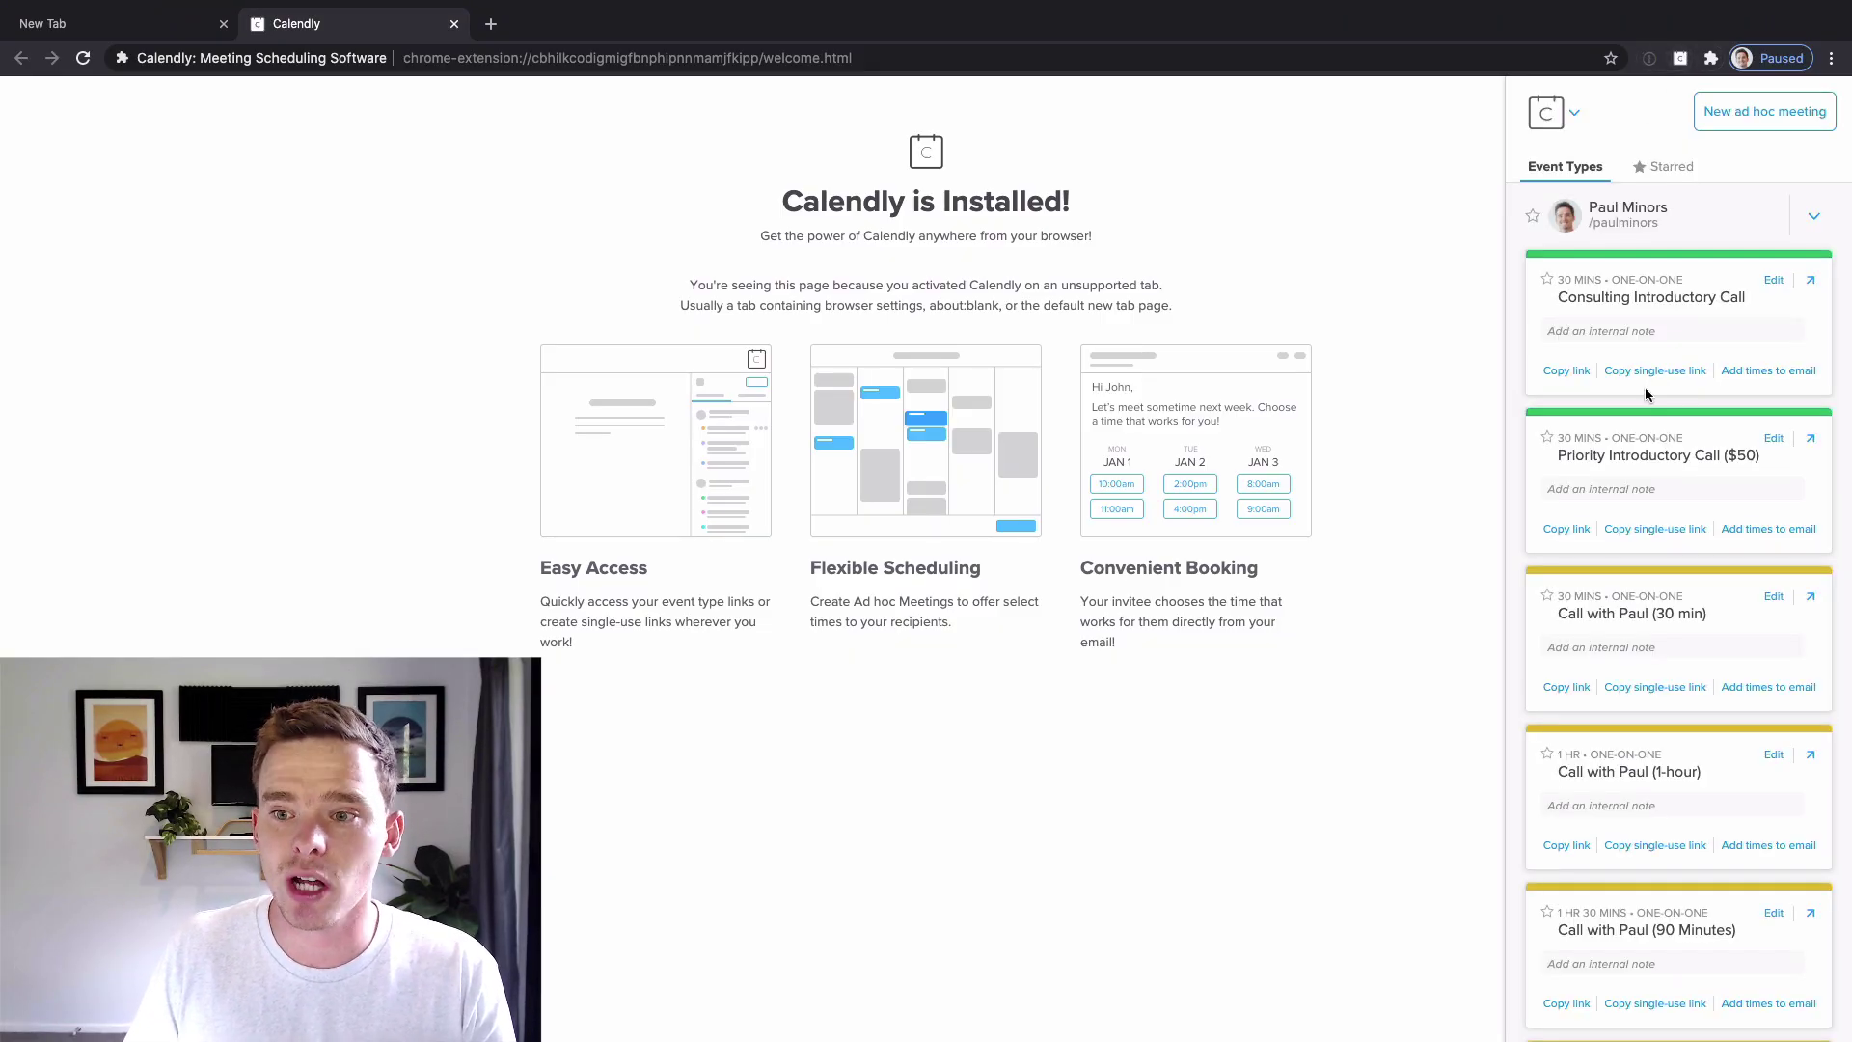
pyautogui.scroll(-5, 1705, 583)
pyautogui.scroll(5, 1704, 588)
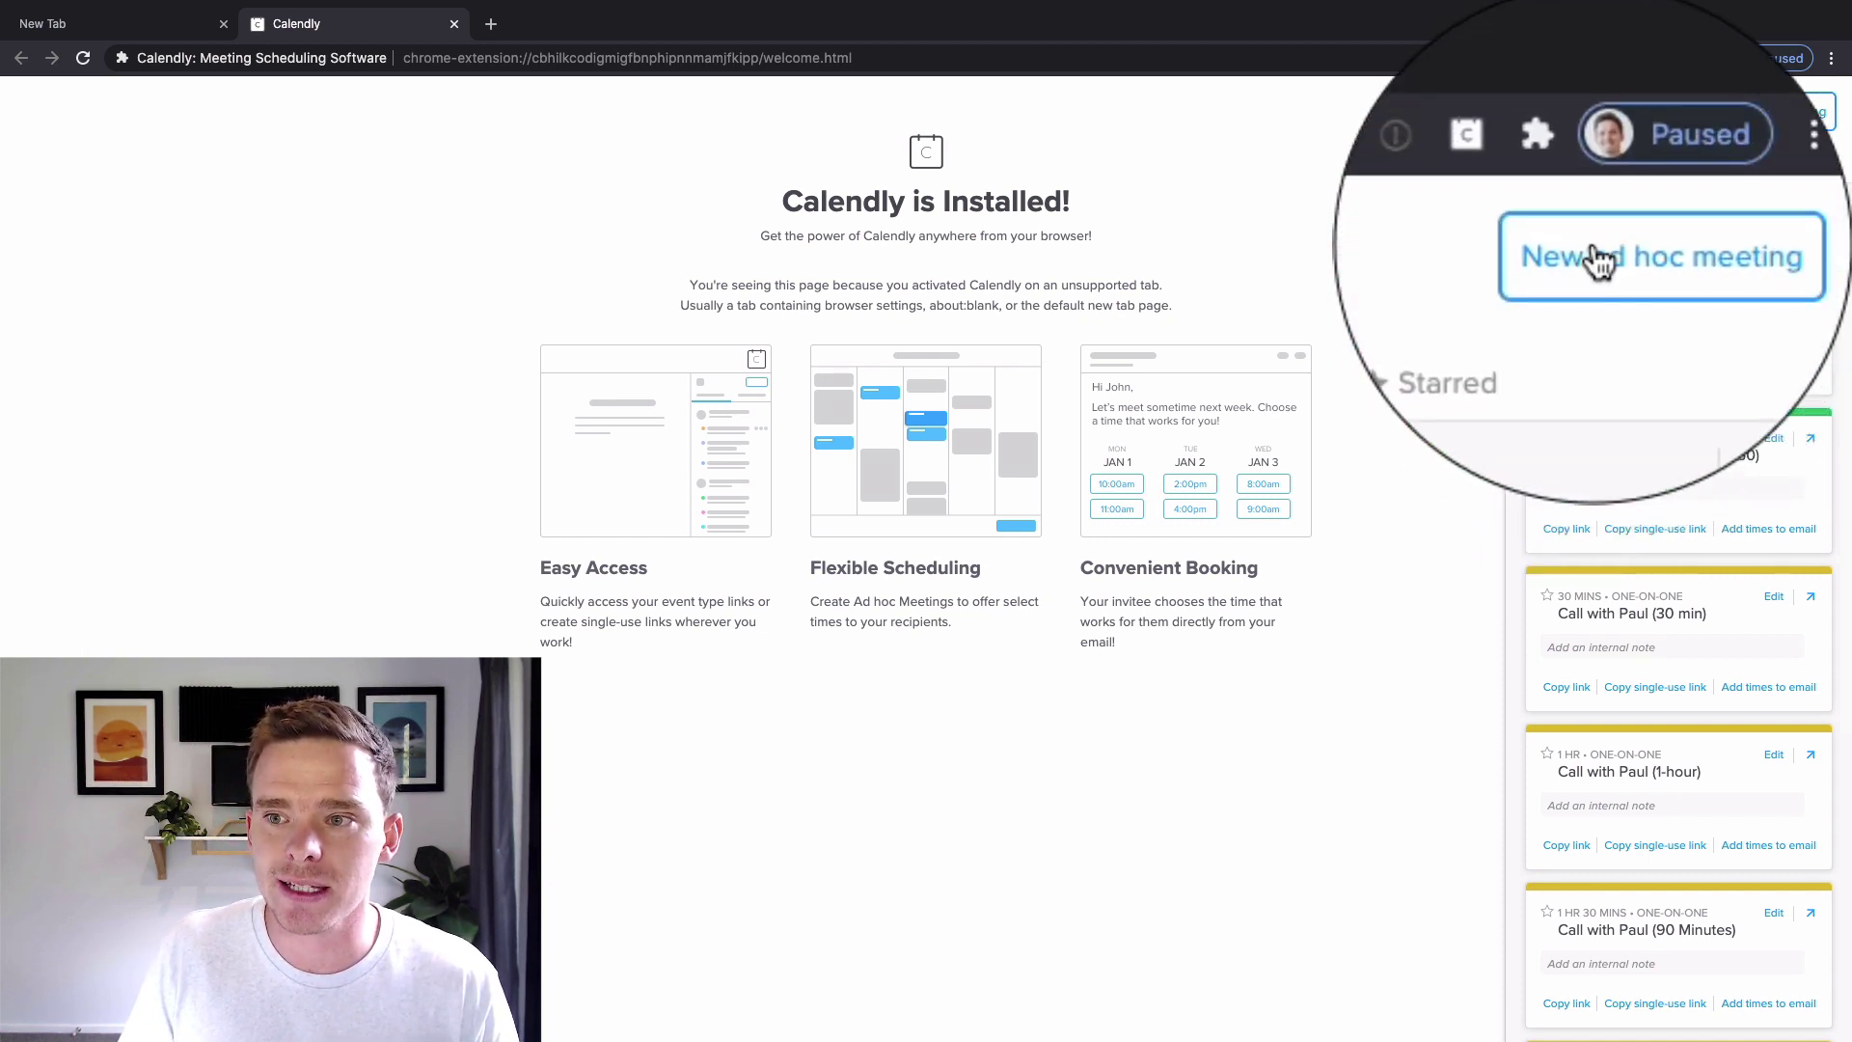
pyautogui.click(1744, 112)
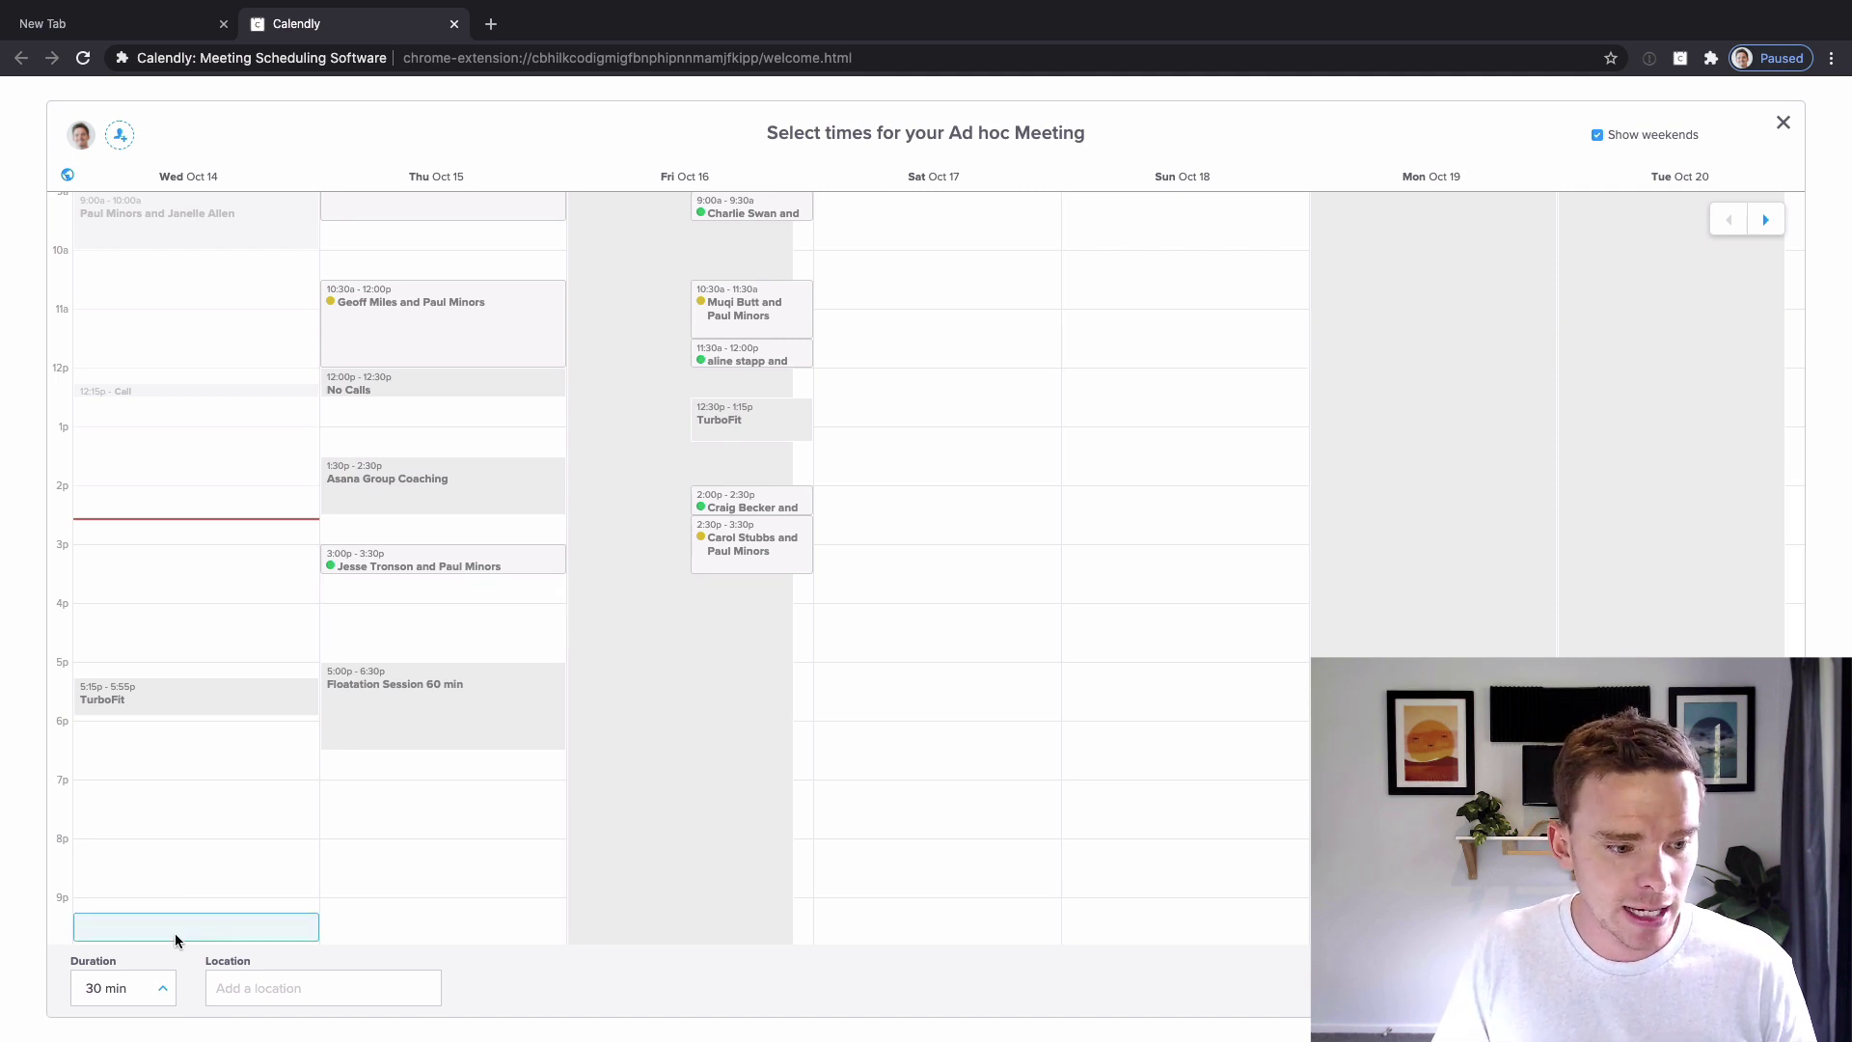
# Set duration to 1 hr and offer 3–5p slots on Oct 14, 17, 18 and 4–5p on Oct 15.
pyautogui.click(96, 816)
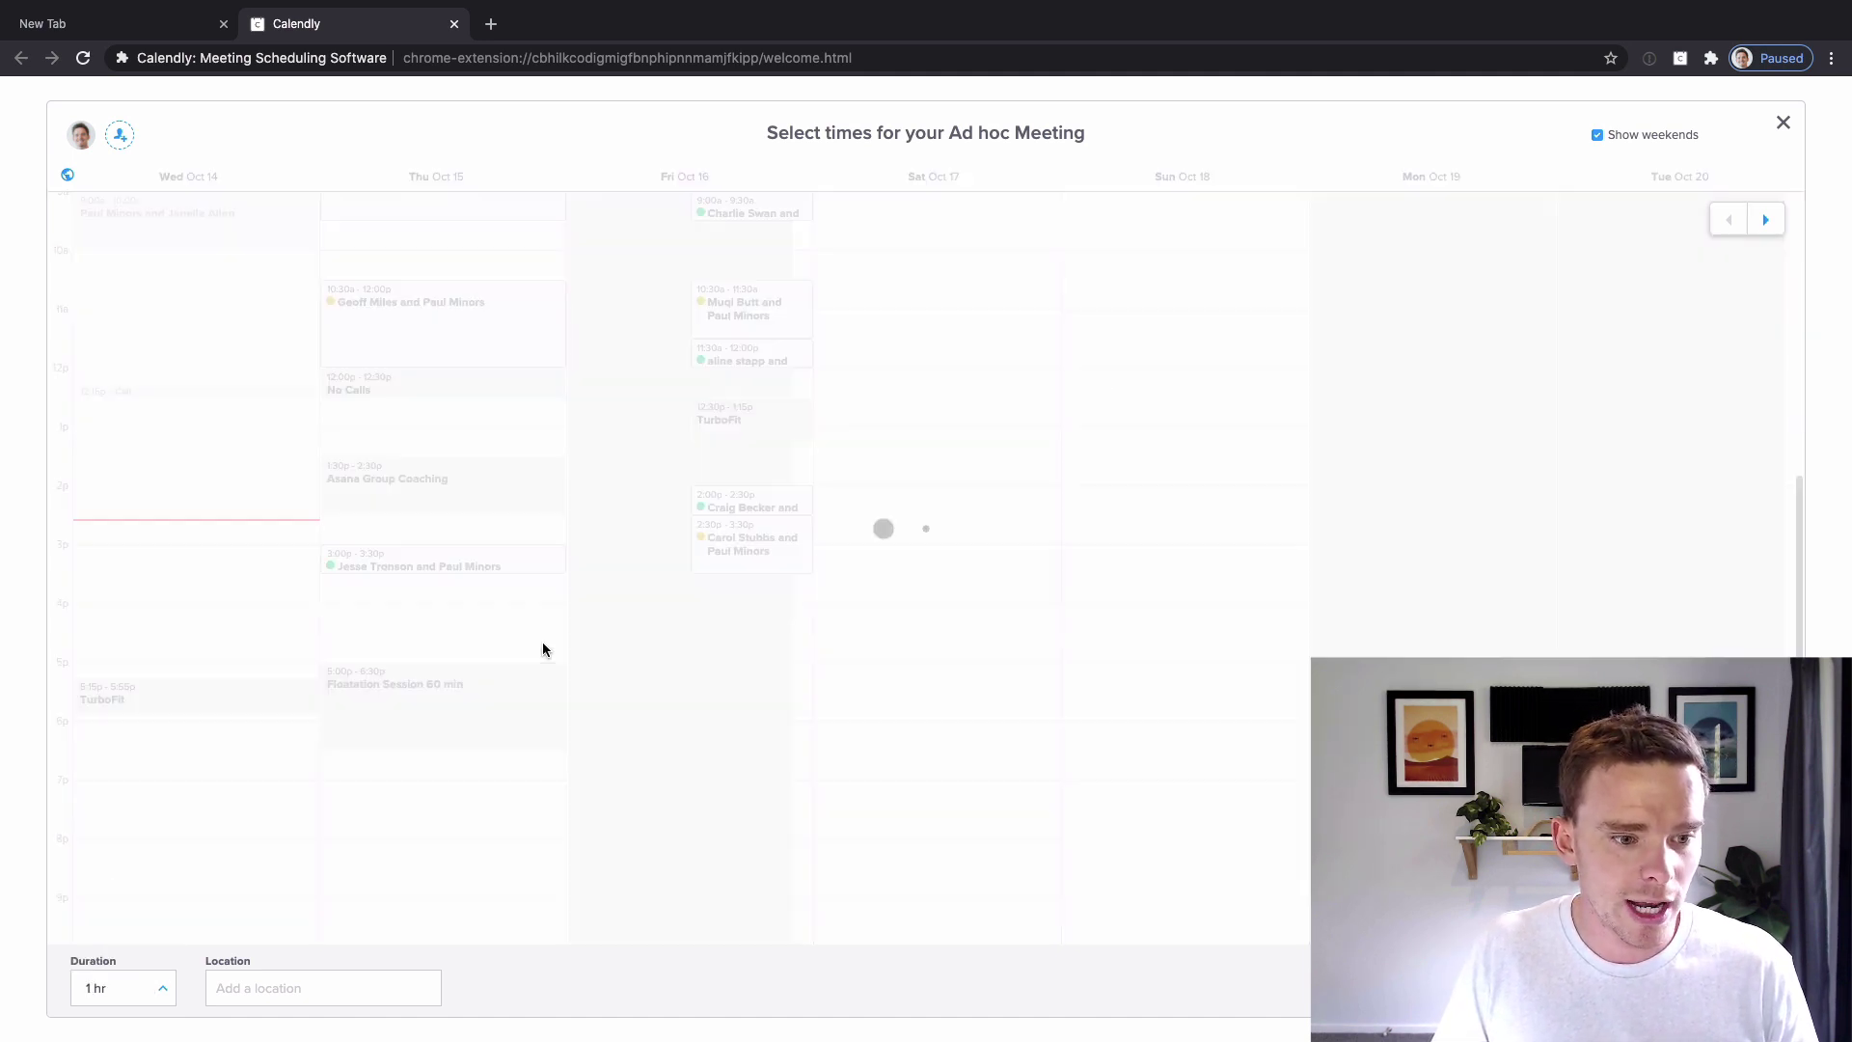
pyautogui.click(241, 554)
pyautogui.click(241, 625)
pyautogui.click(427, 616)
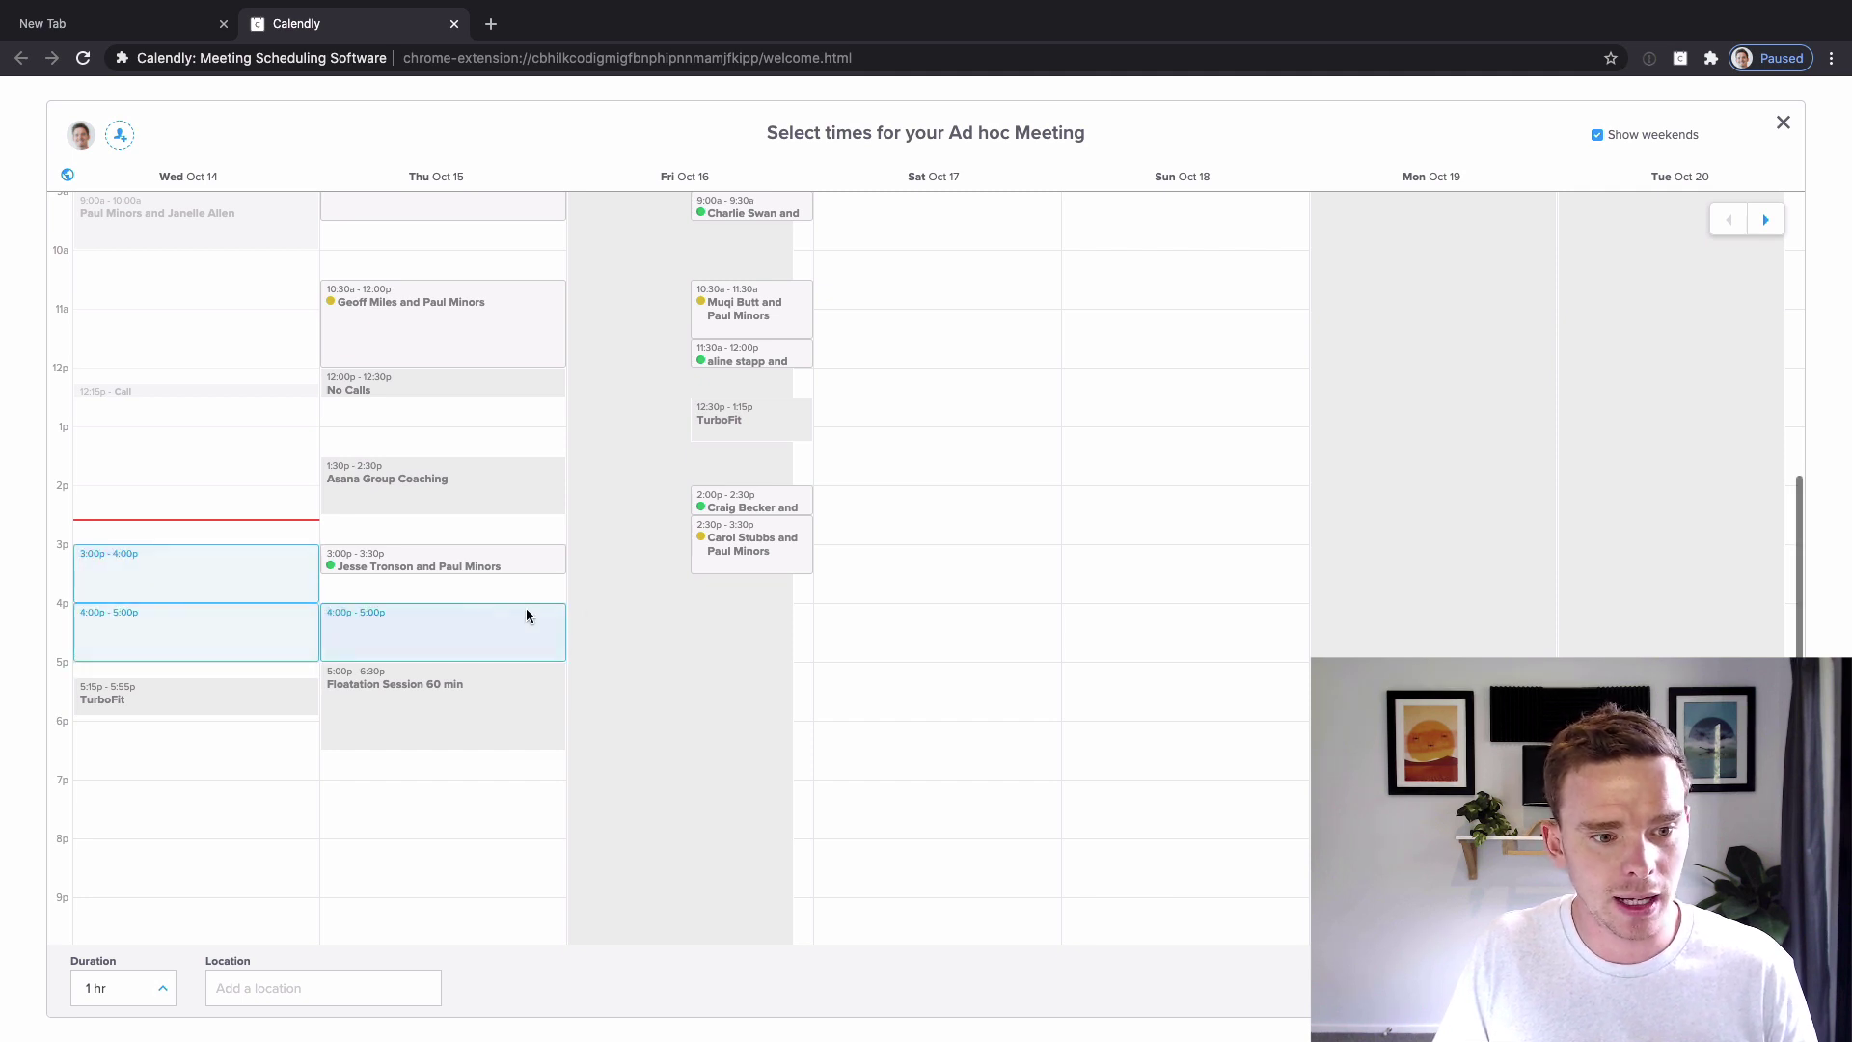
pyautogui.click(906, 556)
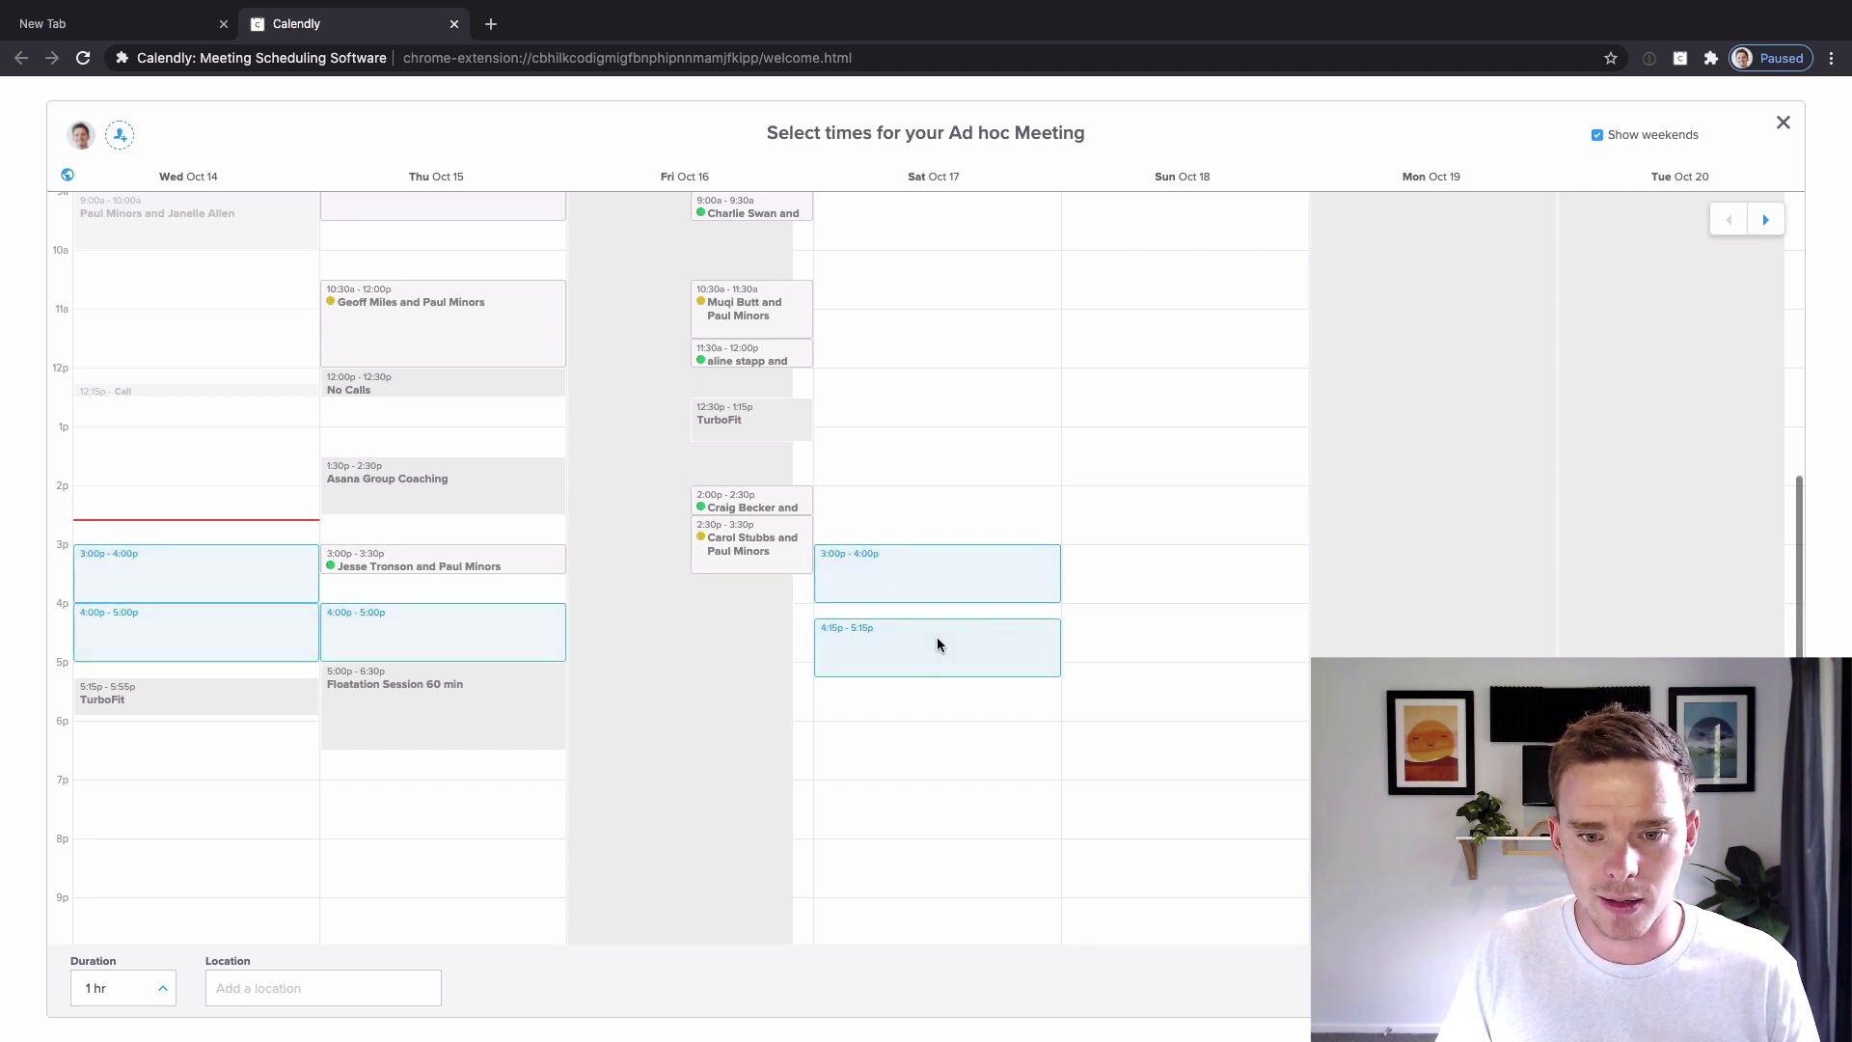
pyautogui.click(940, 629)
pyautogui.click(1100, 561)
pyautogui.click(1190, 628)
# Paste the Zoom meeting link as the location and create the ad hoc meeting link.
pyautogui.click(379, 977)
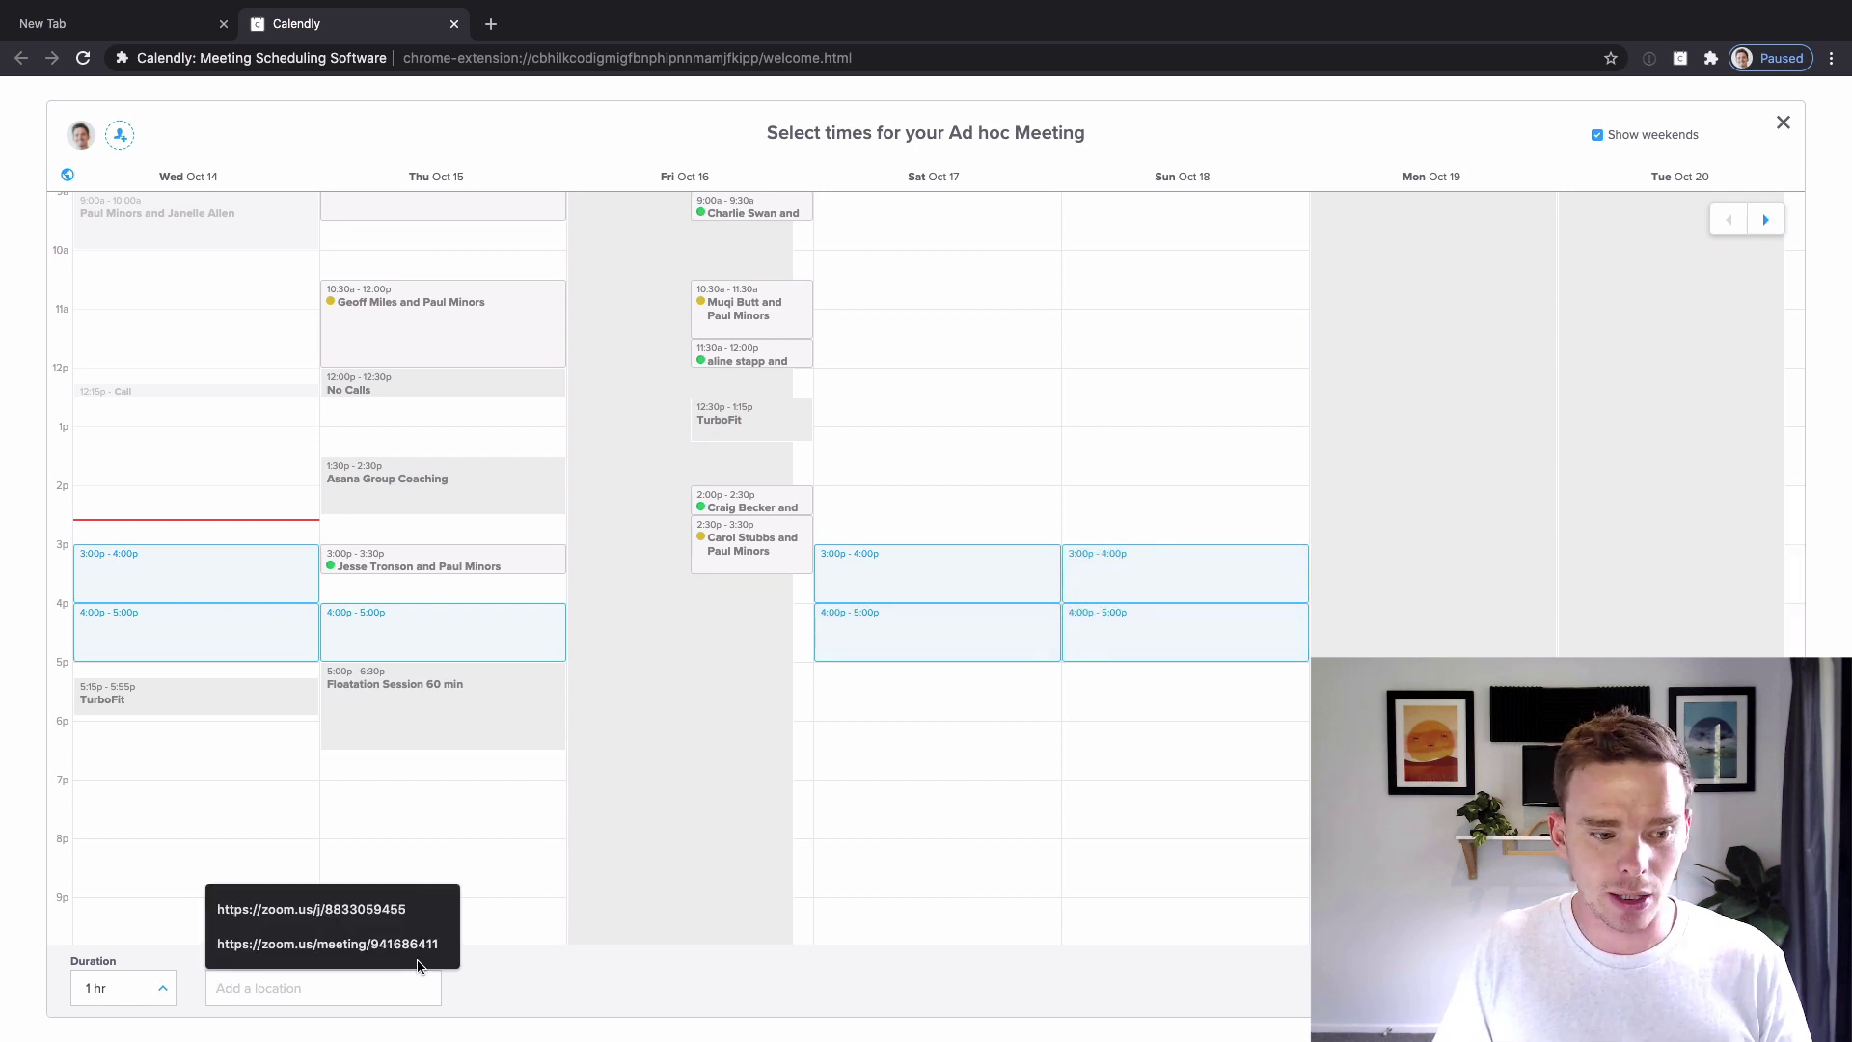
pyautogui.write(';z')
pyautogui.press('BackSpace')
pyautogui.press('BackSpace')
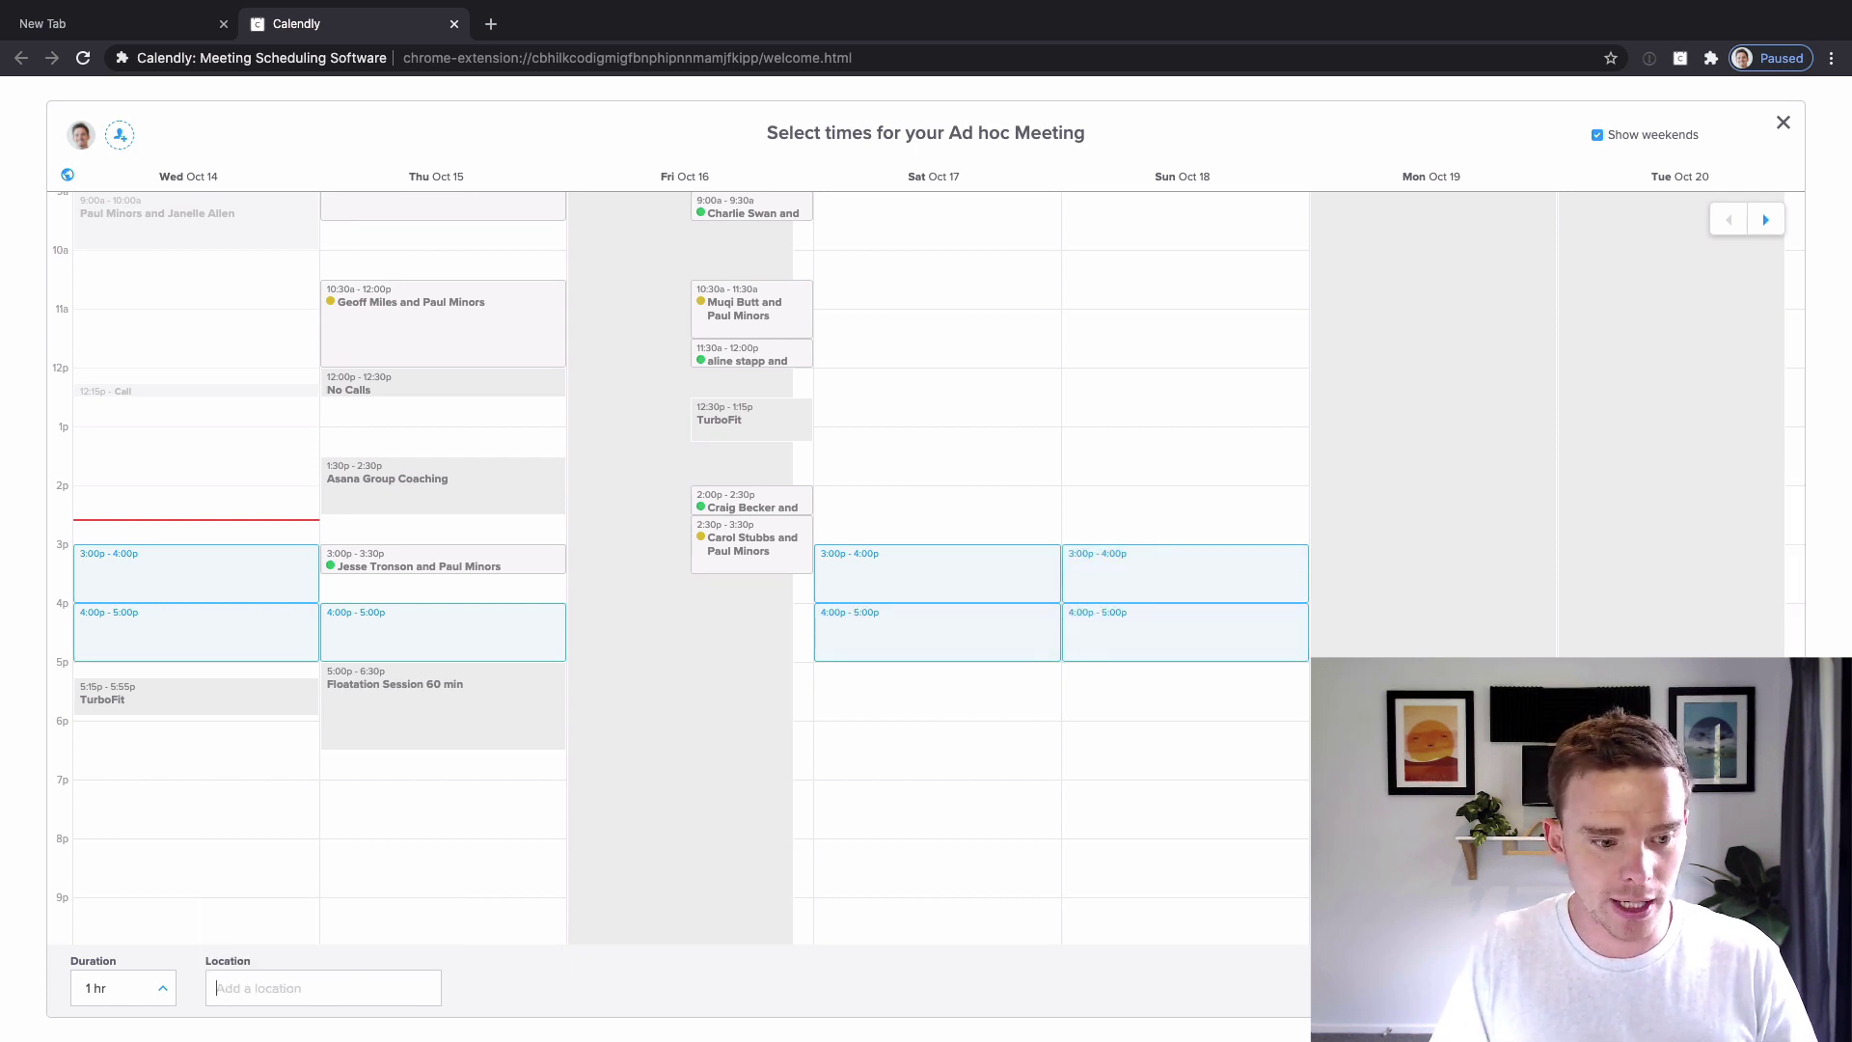
pyautogui.press('super+v')
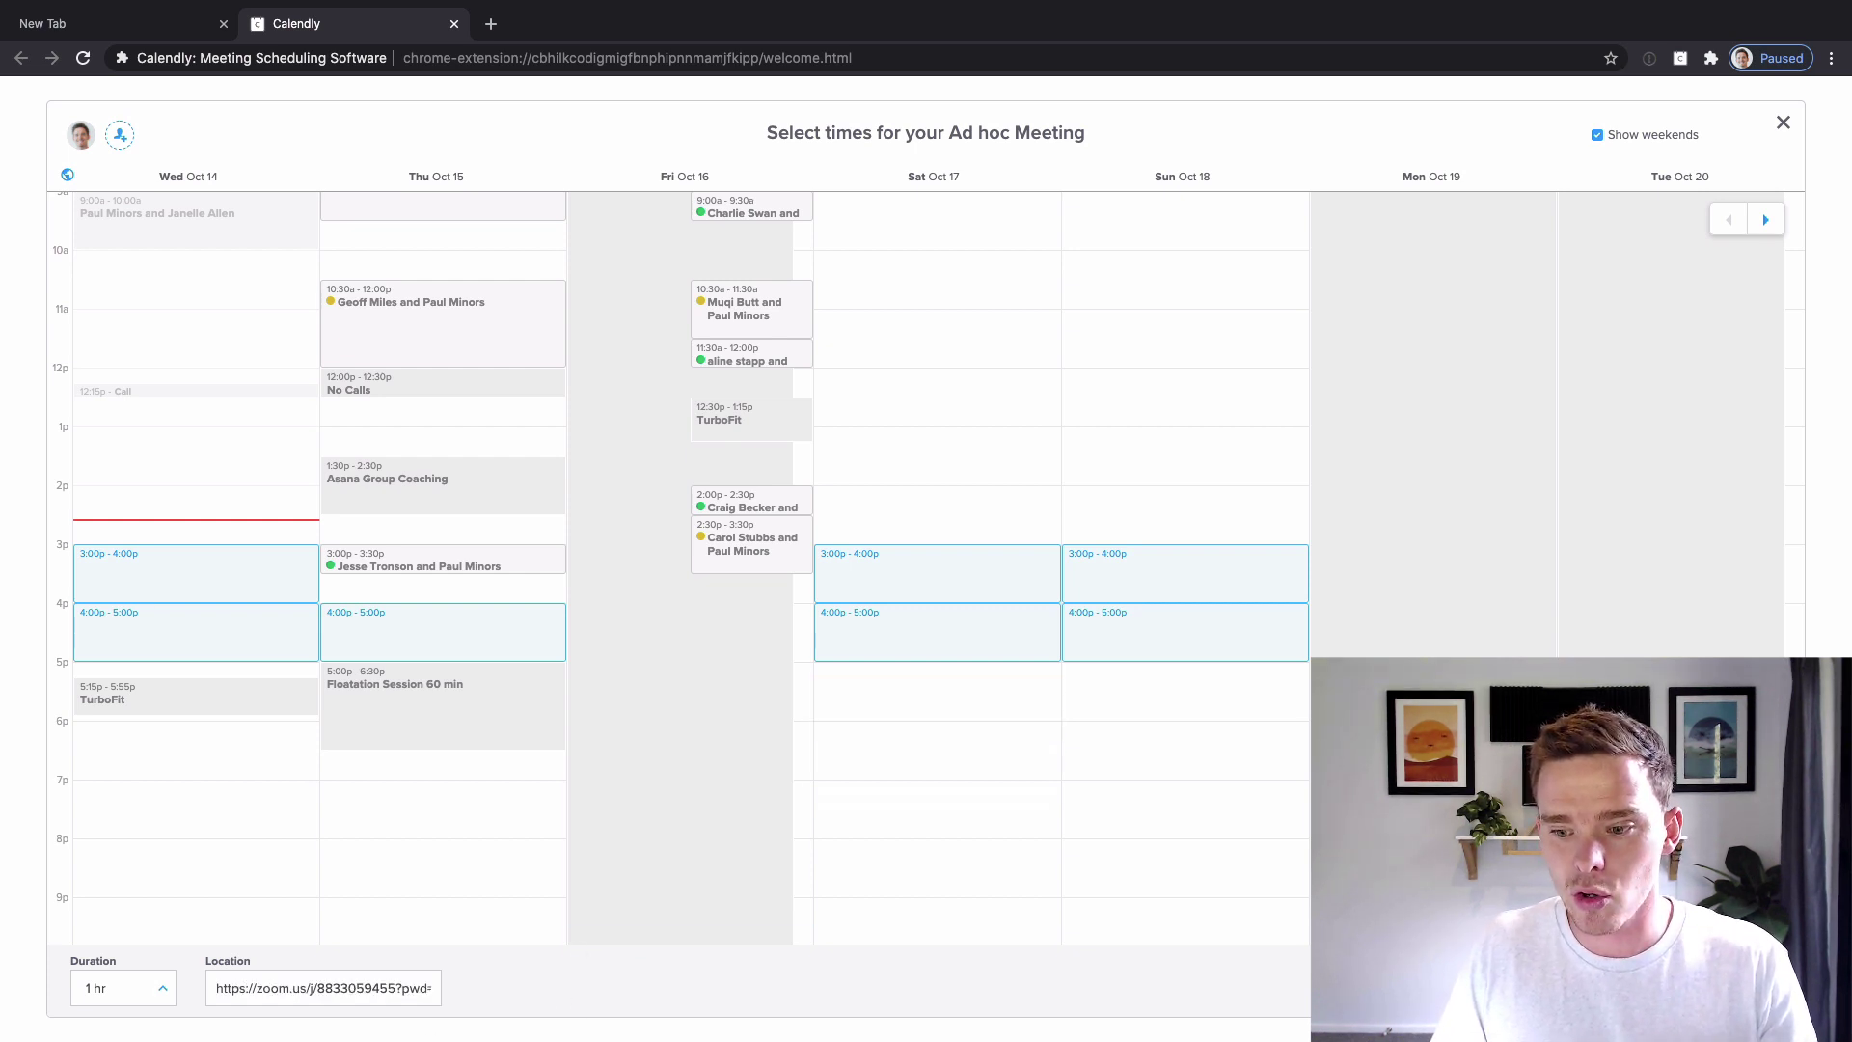
pyautogui.click(1727, 988)
pyautogui.moveTo(1046, 275); pyautogui.dragTo(748, 270)
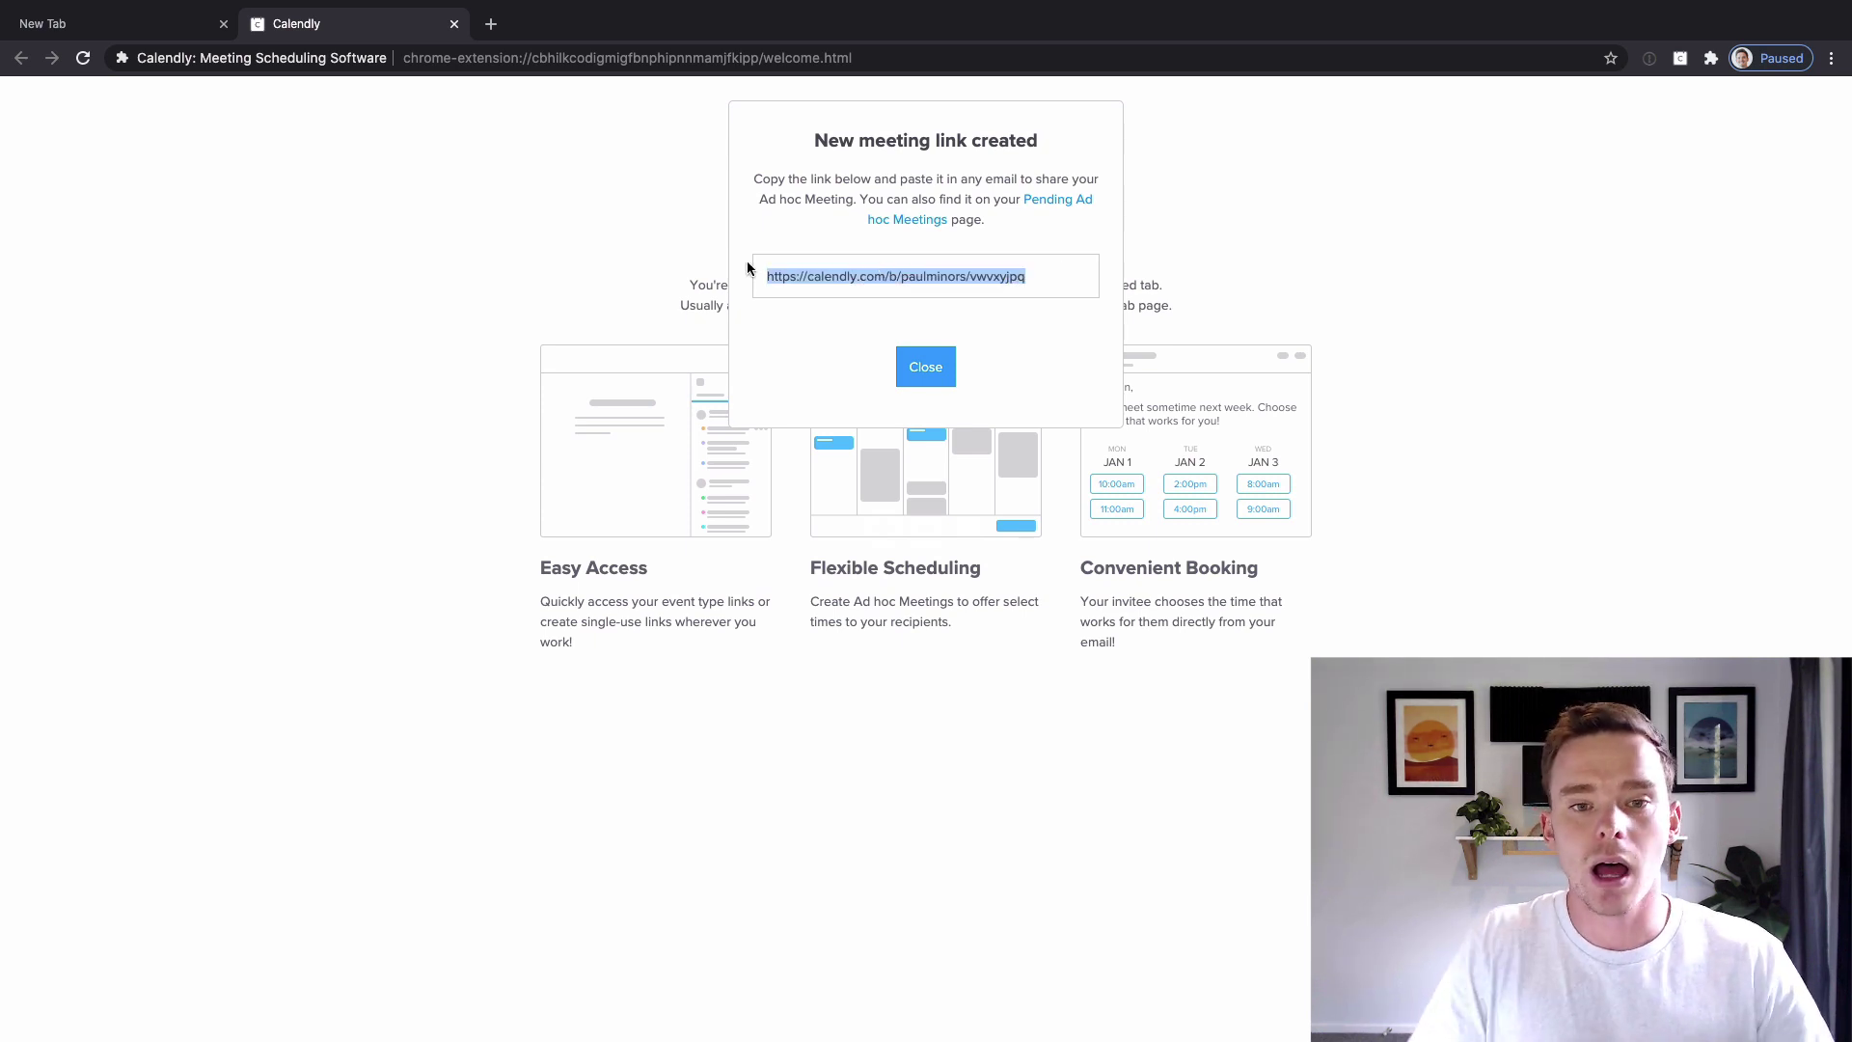
# Copy the new meeting link and load it in a new browser tab.
pyautogui.press('super+c')
pyautogui.press('super+t')
pyautogui.press('super+v')
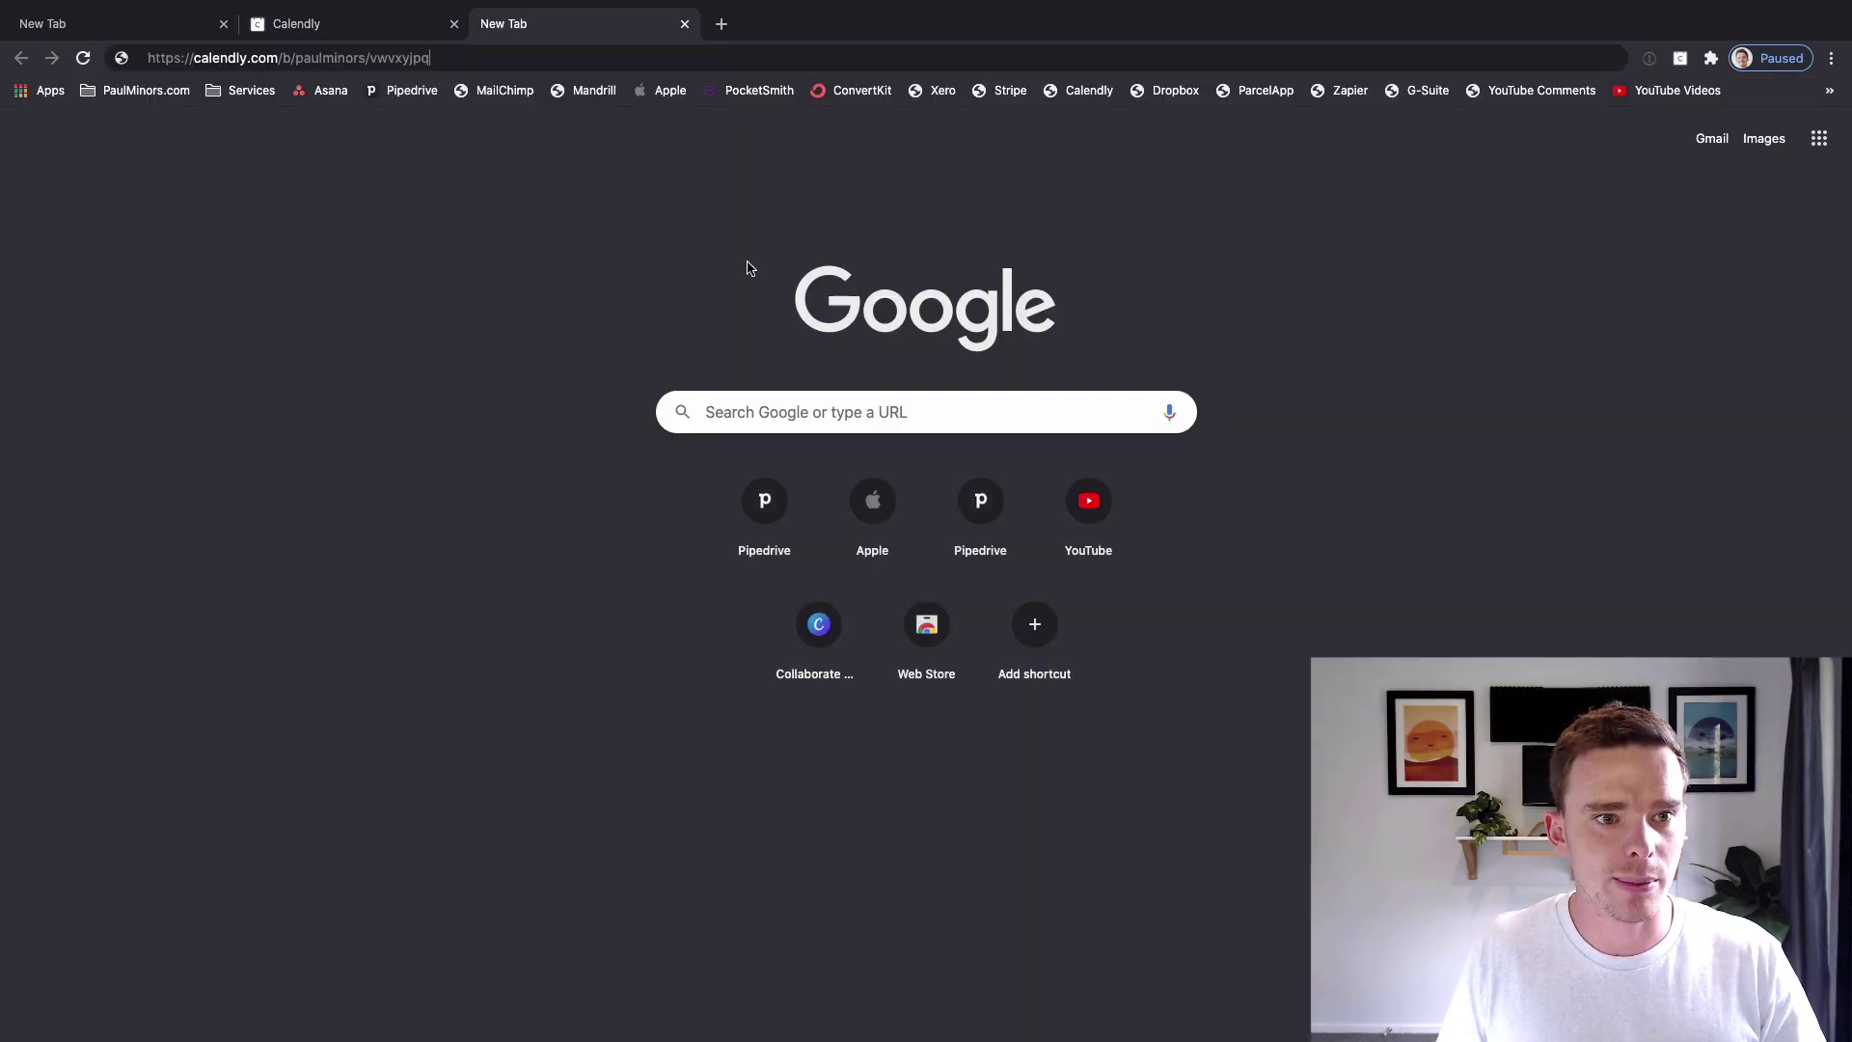
pyautogui.press('Return')
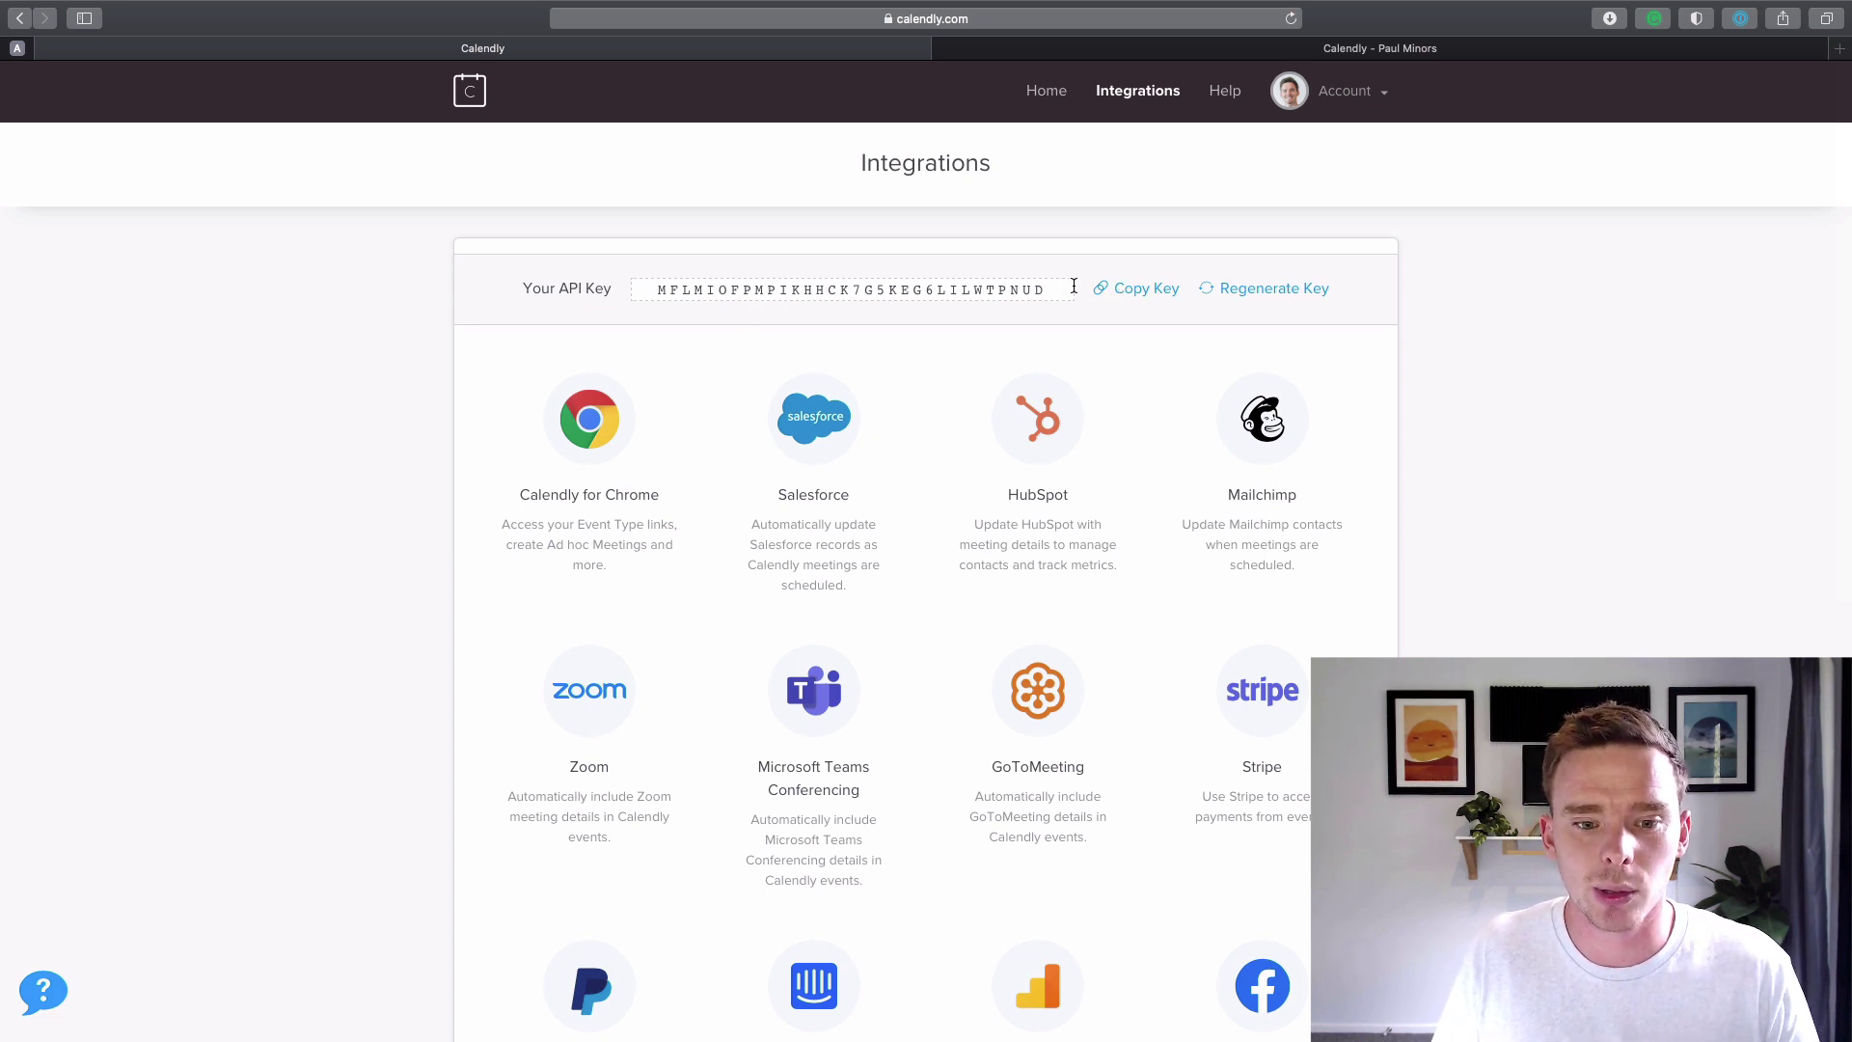
pyautogui.scroll(-5, 749, 258)
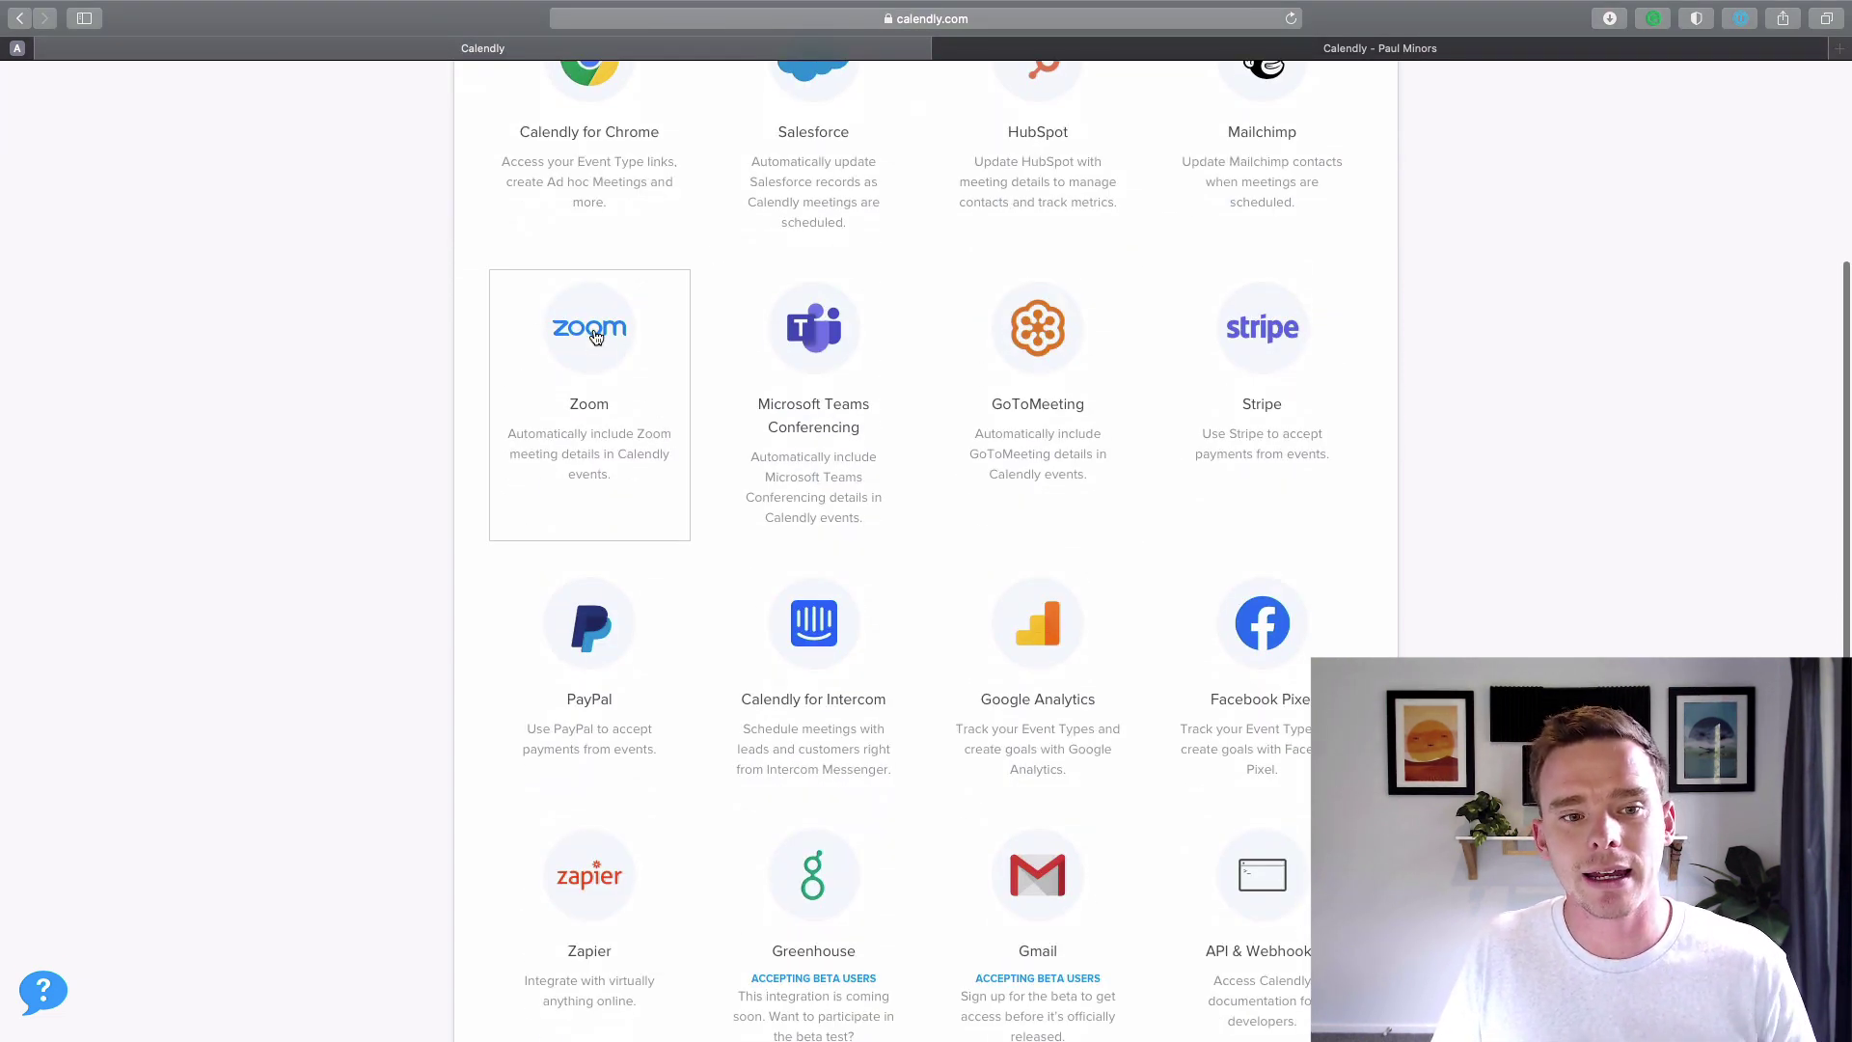
pyautogui.scroll(5, 945, 187)
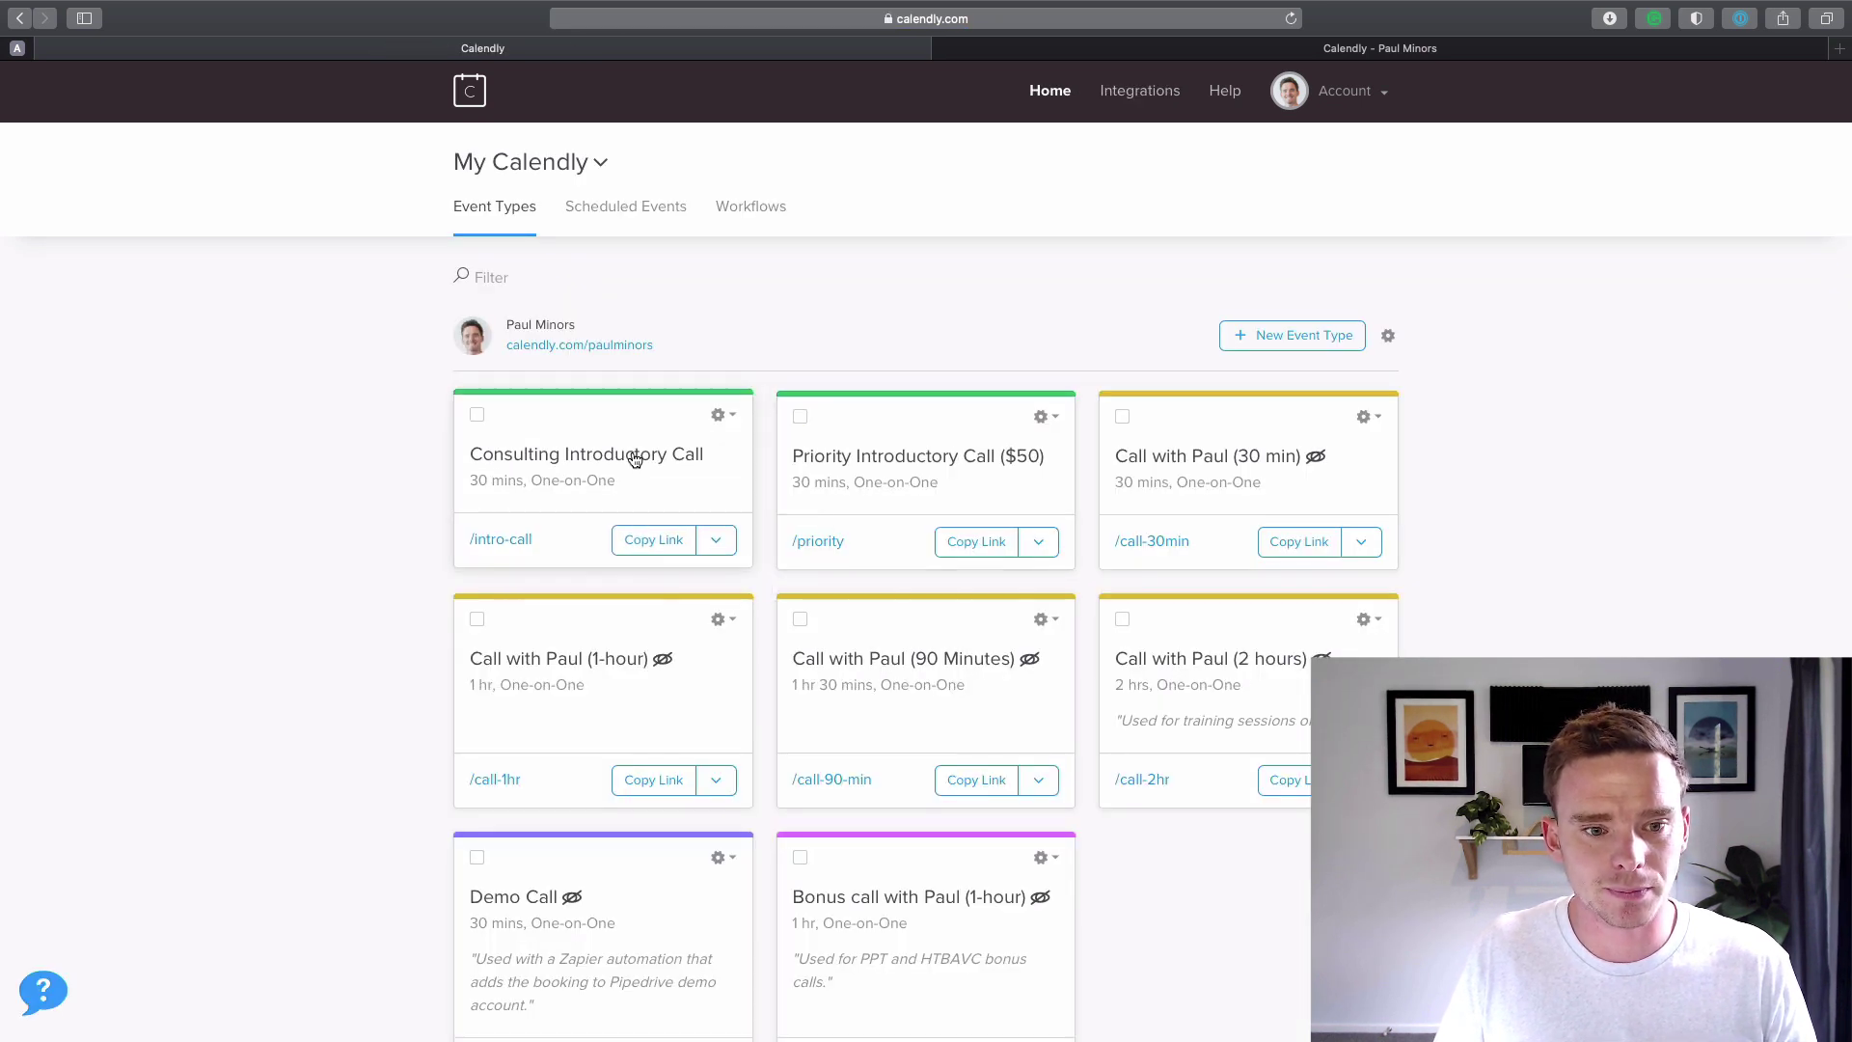
pyautogui.click(610, 455)
pyautogui.click(597, 395)
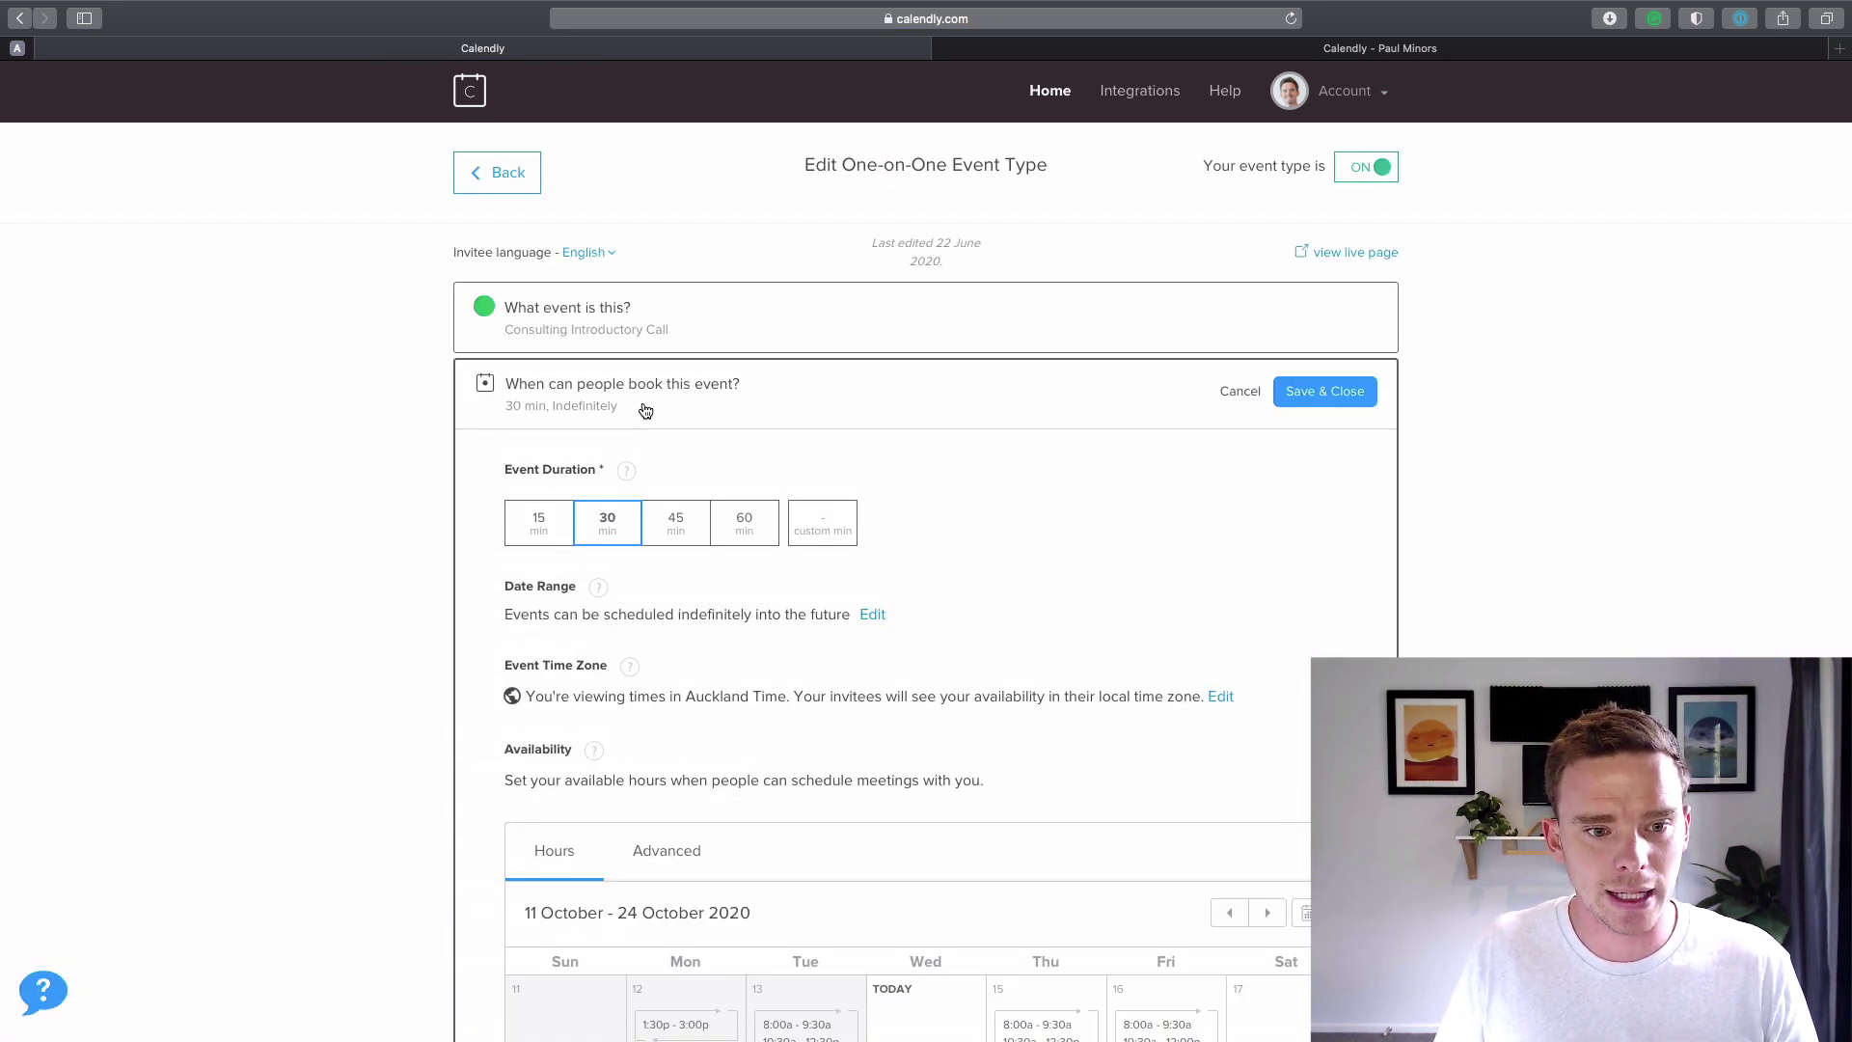
pyautogui.click(606, 344)
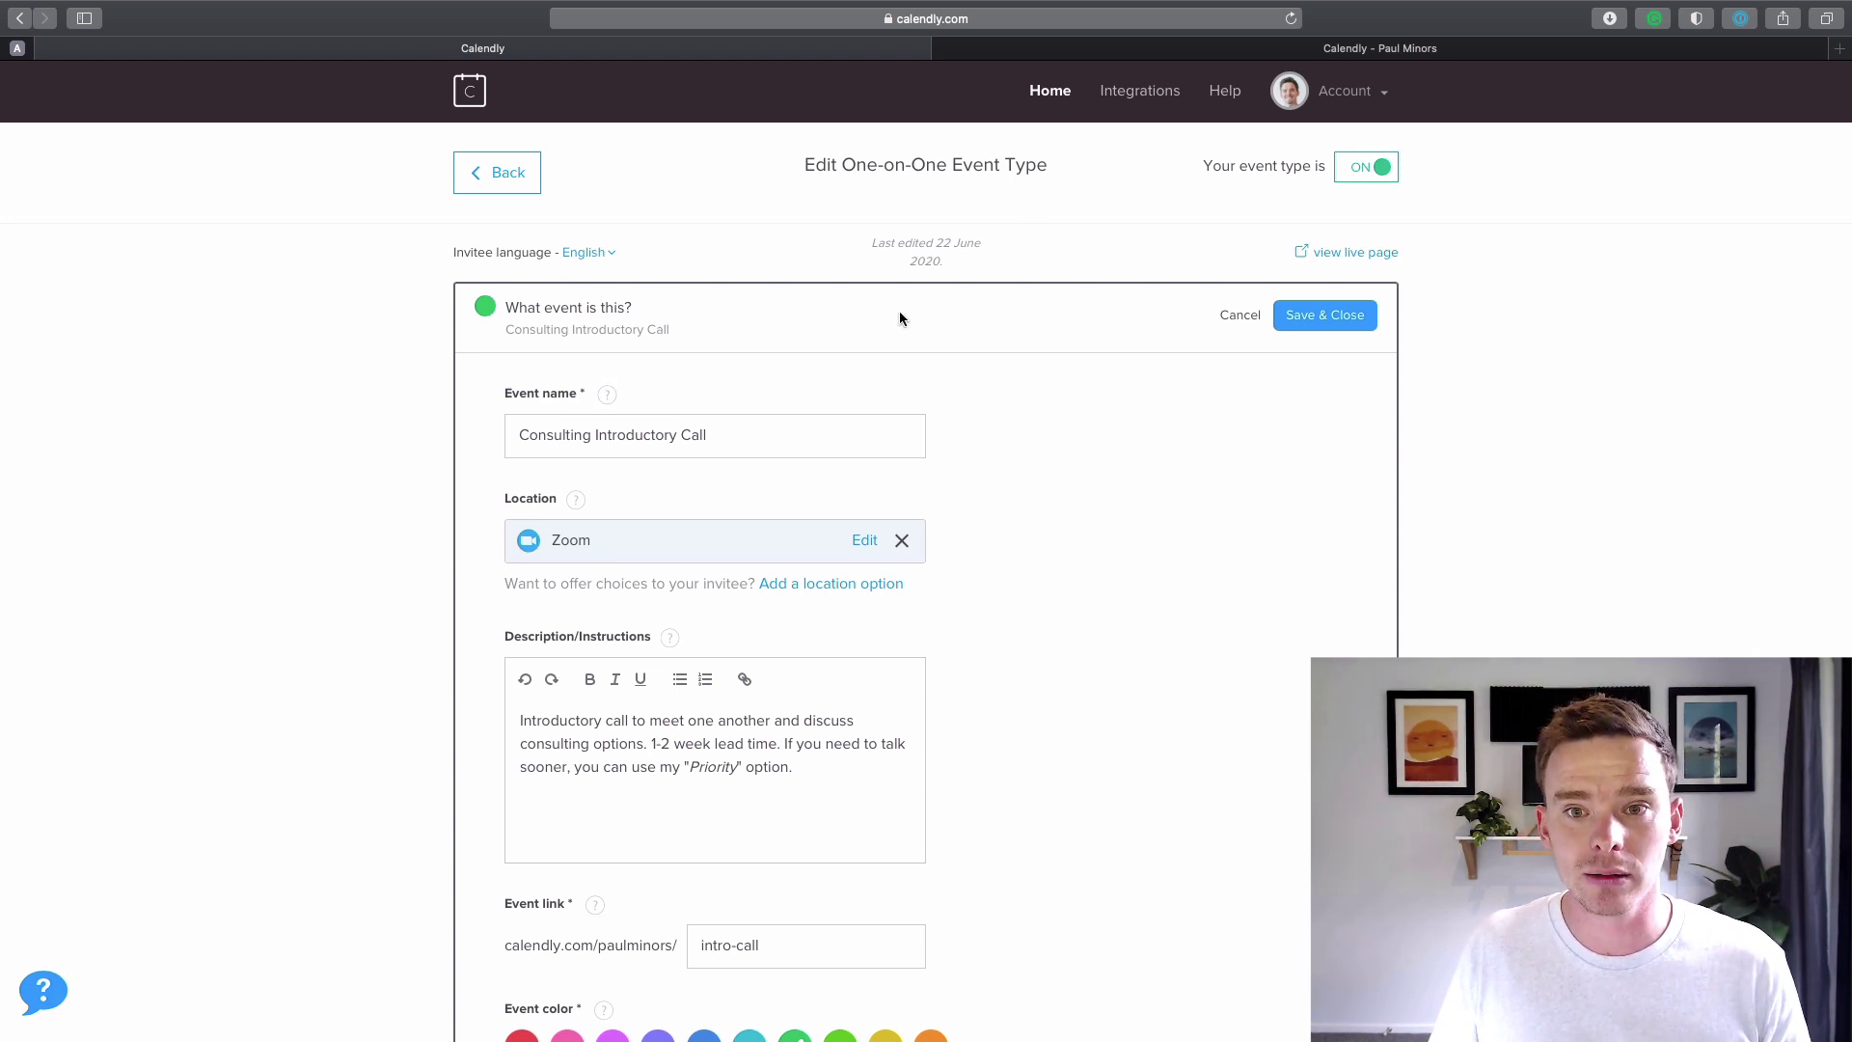
pyautogui.click(1125, 95)
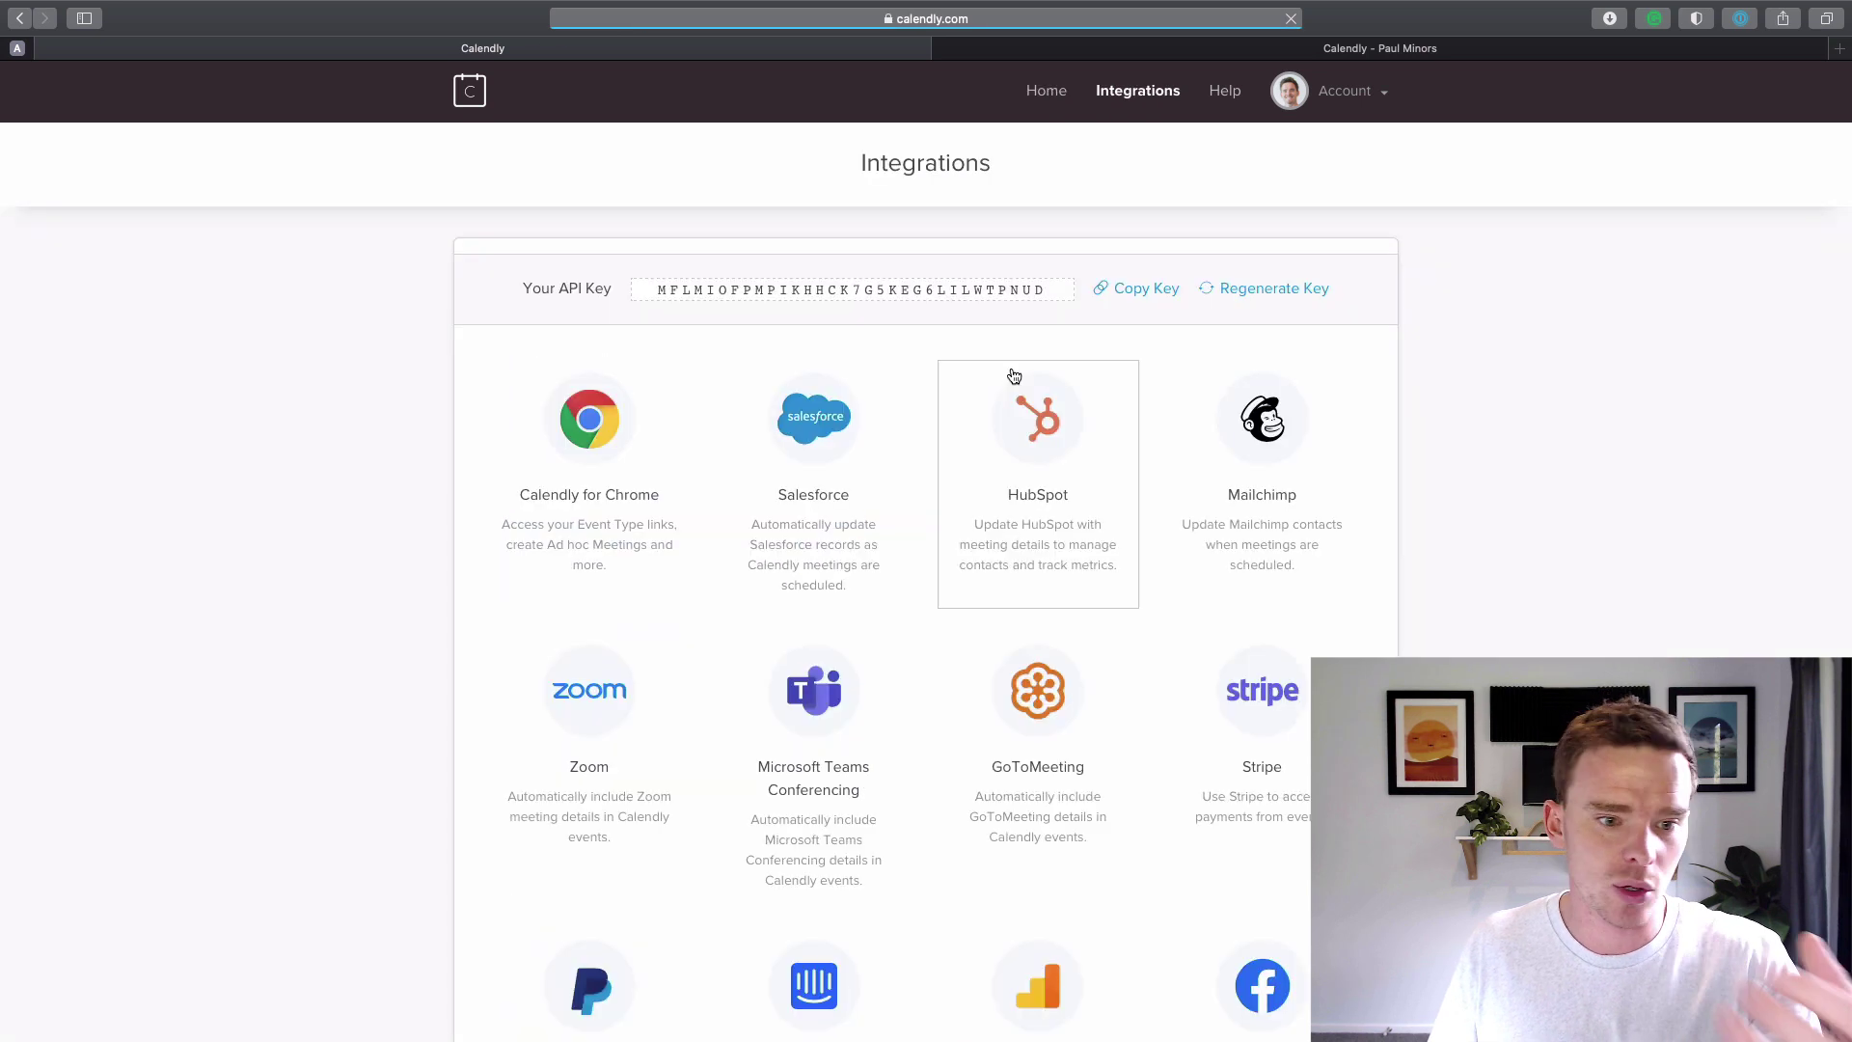
pyautogui.scroll(-2, 1019, 376)
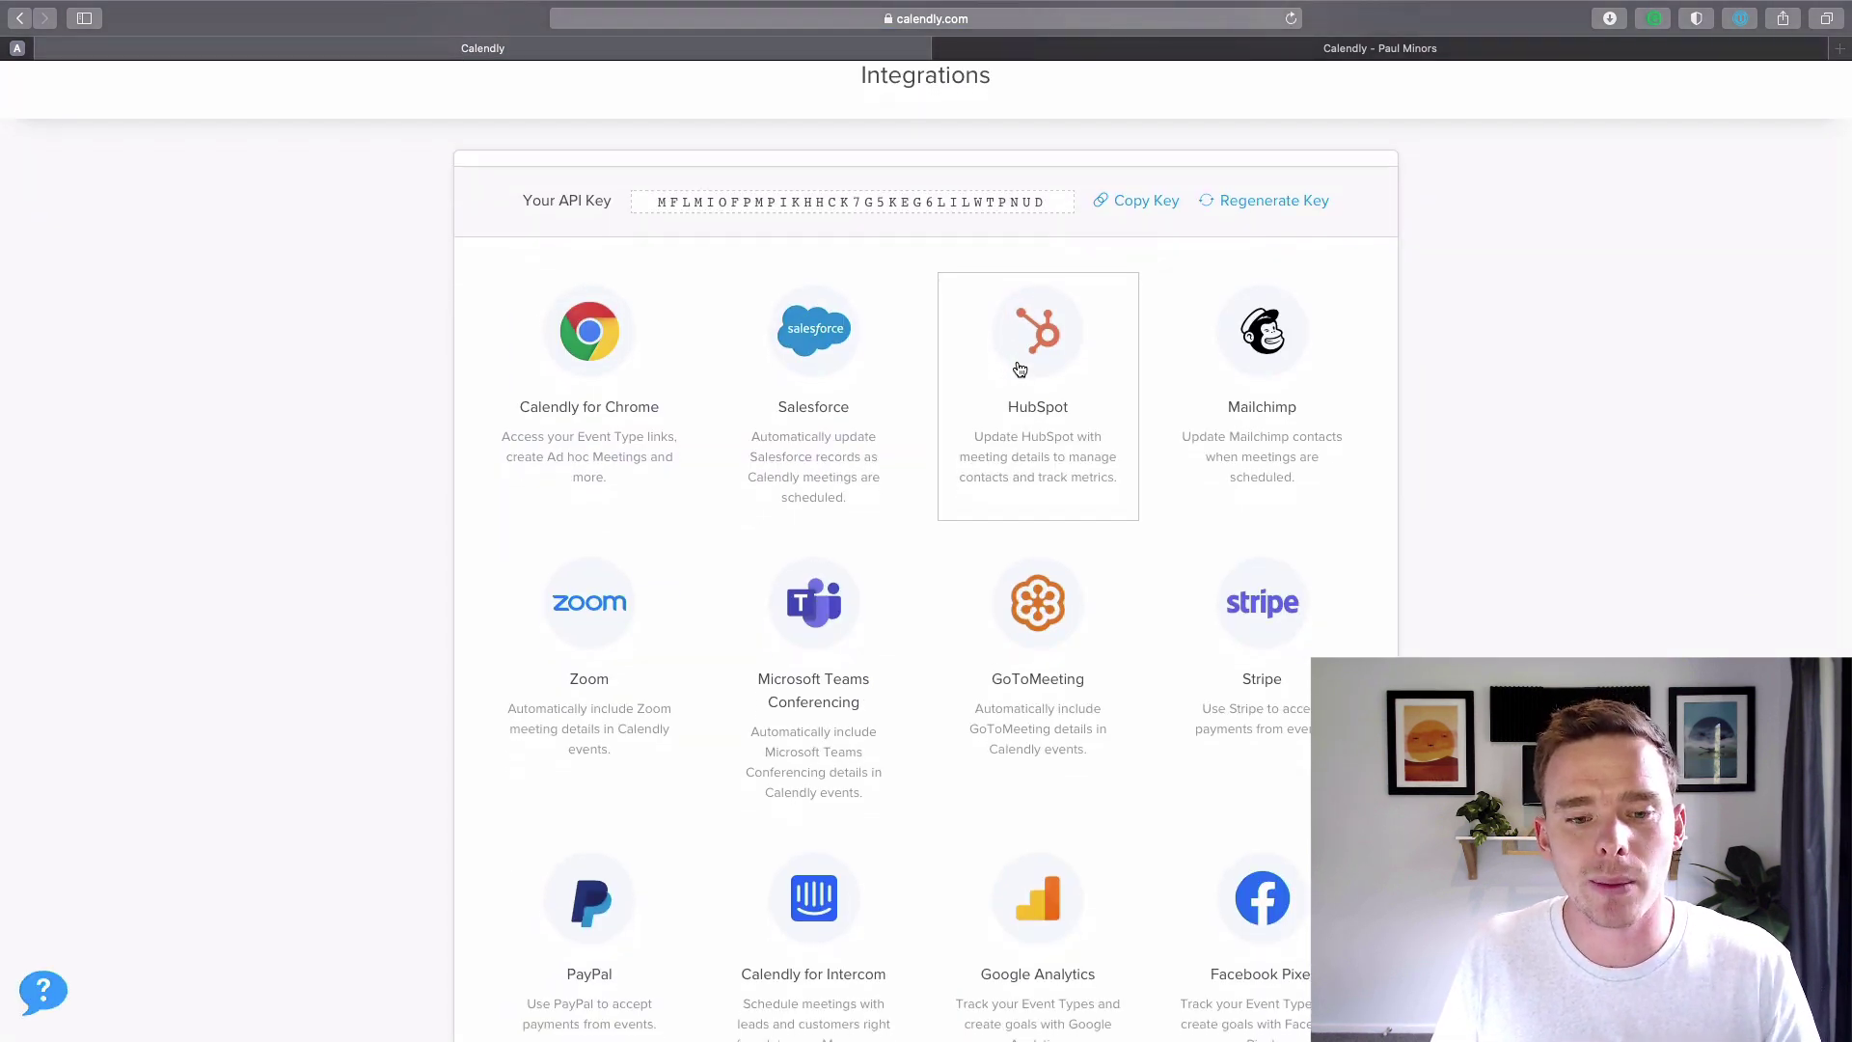
pyautogui.scroll(-4, 1020, 372)
pyautogui.scroll(-1, 1020, 371)
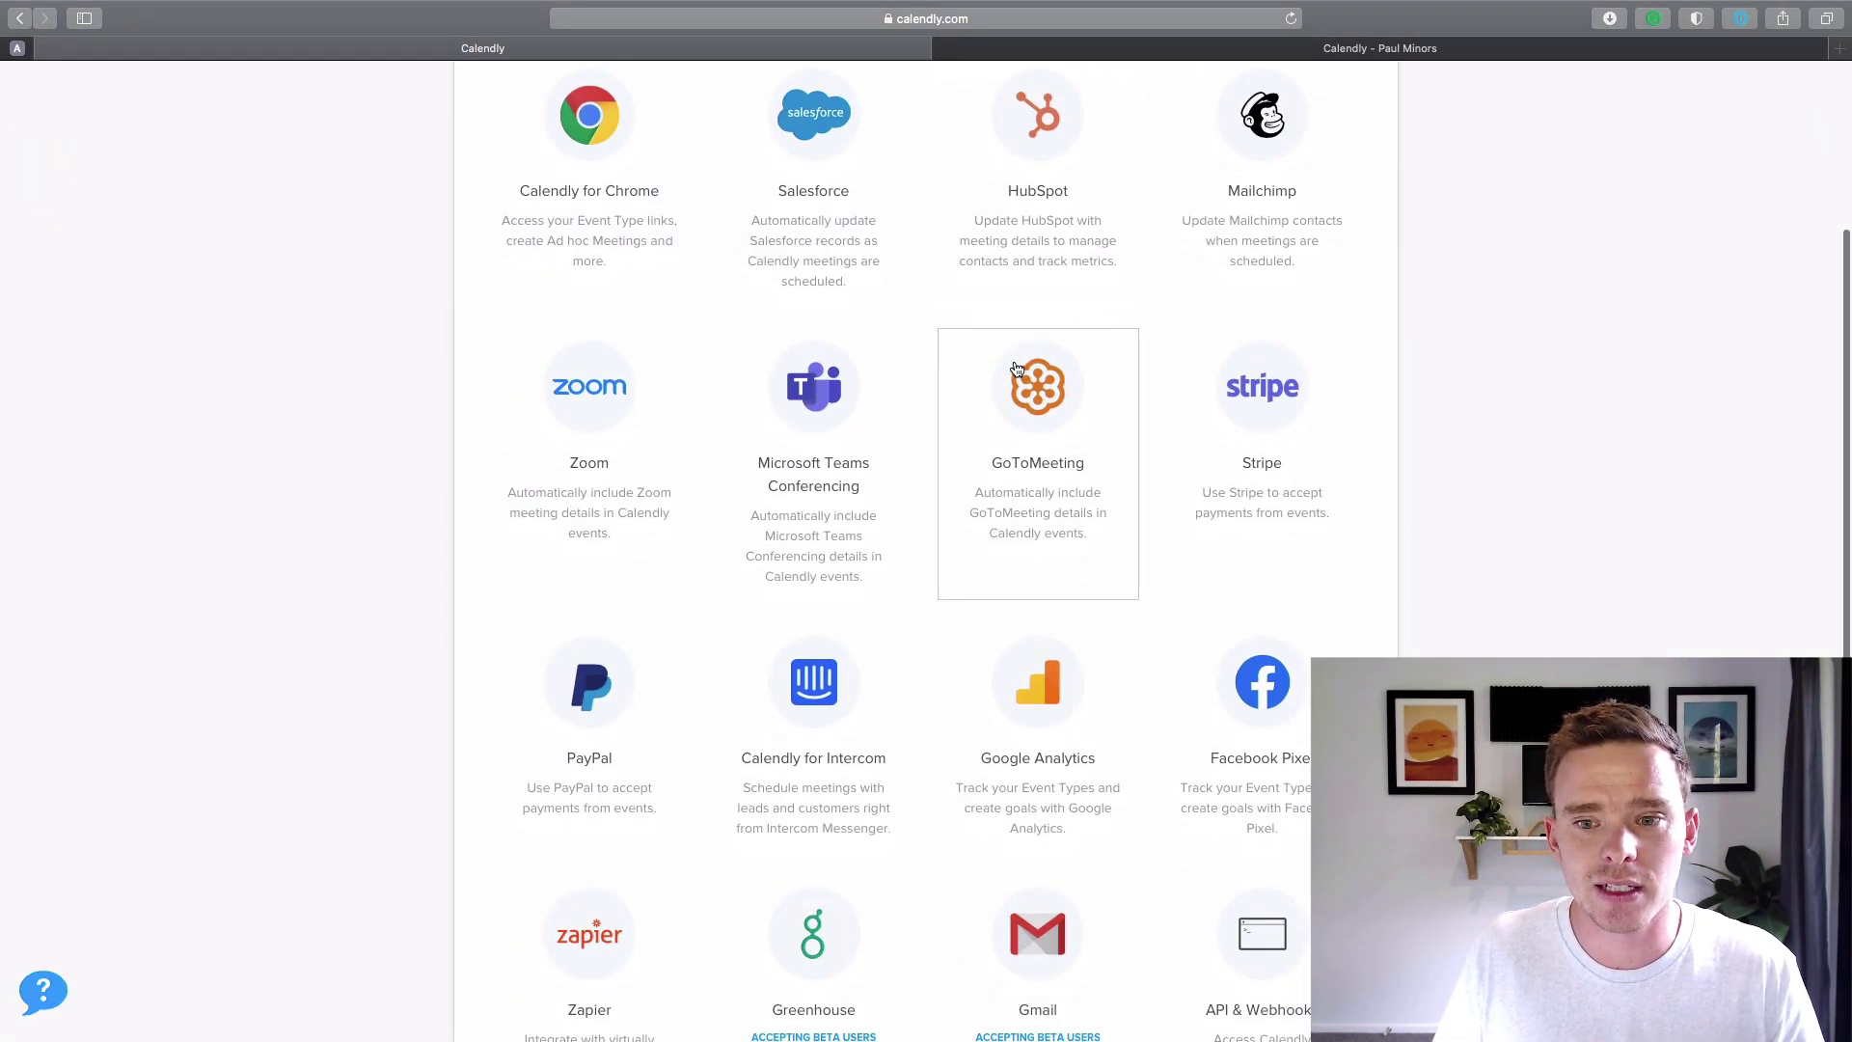
pyautogui.click(1297, 412)
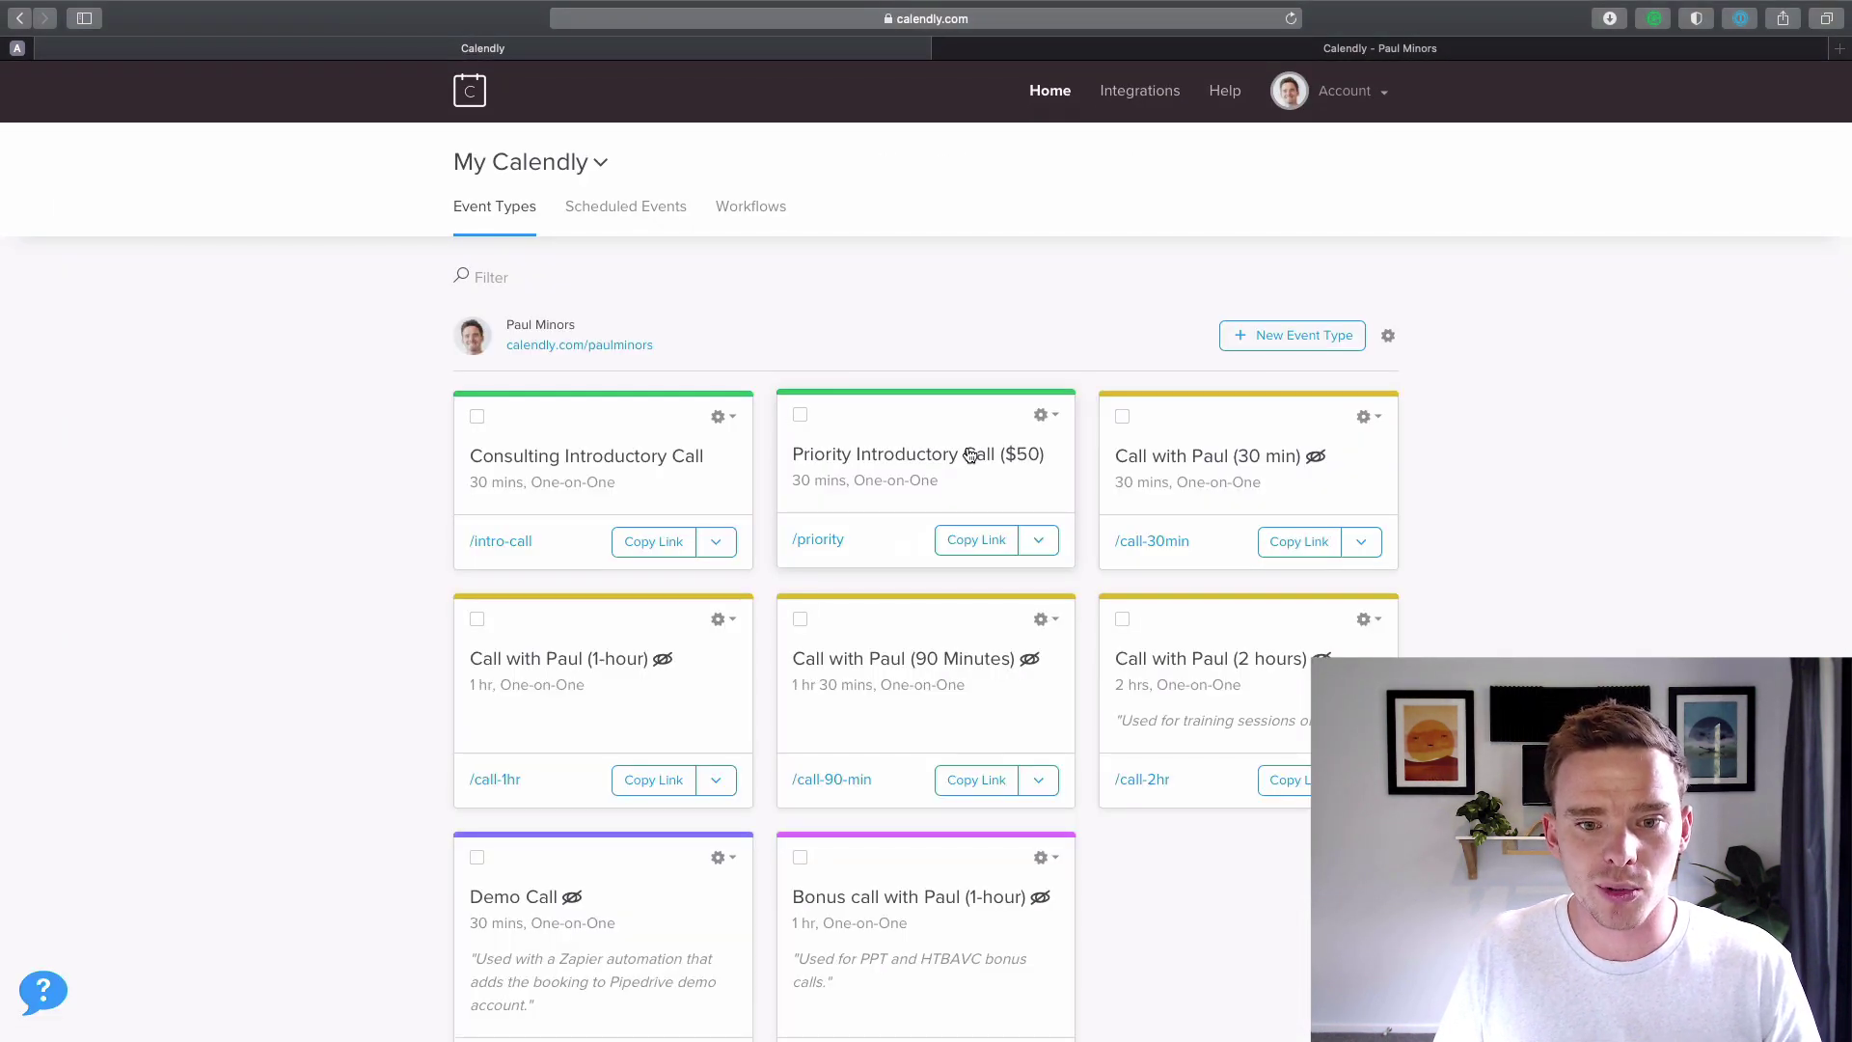
pyautogui.click(970, 455)
pyautogui.click(688, 738)
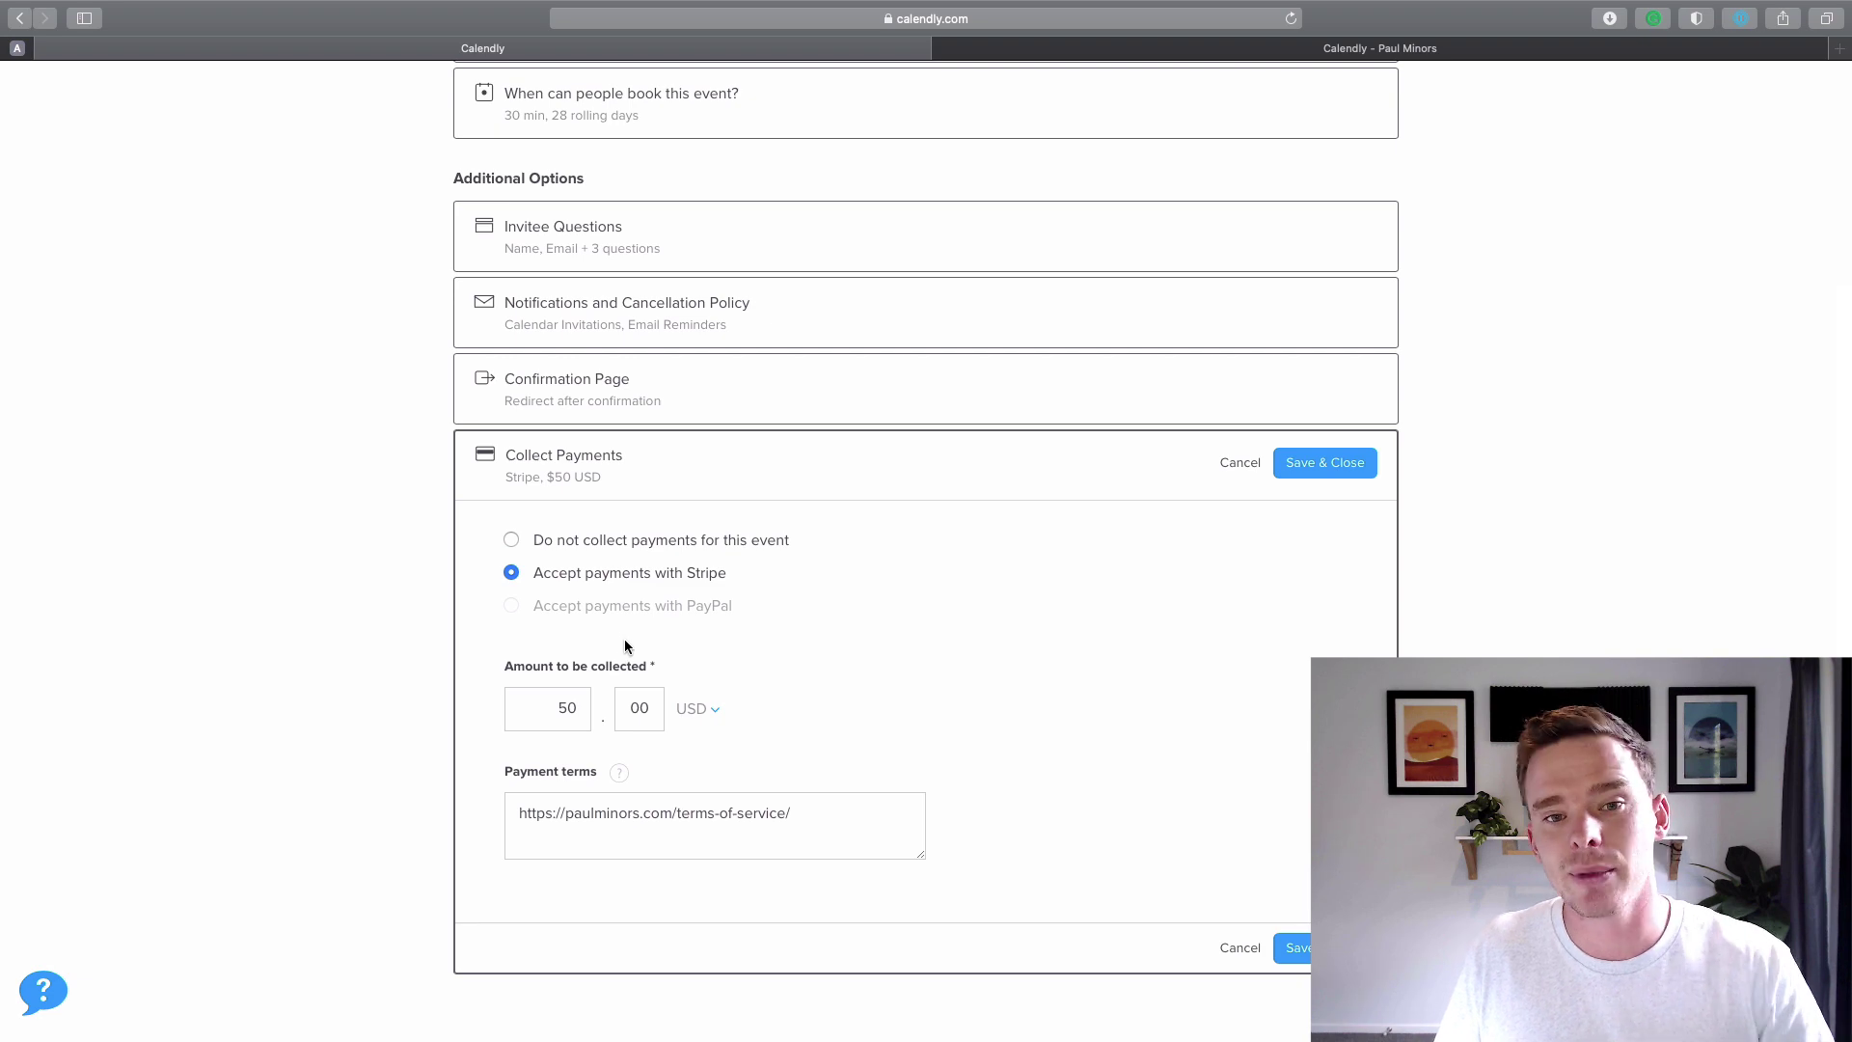
pyautogui.press('super+r')
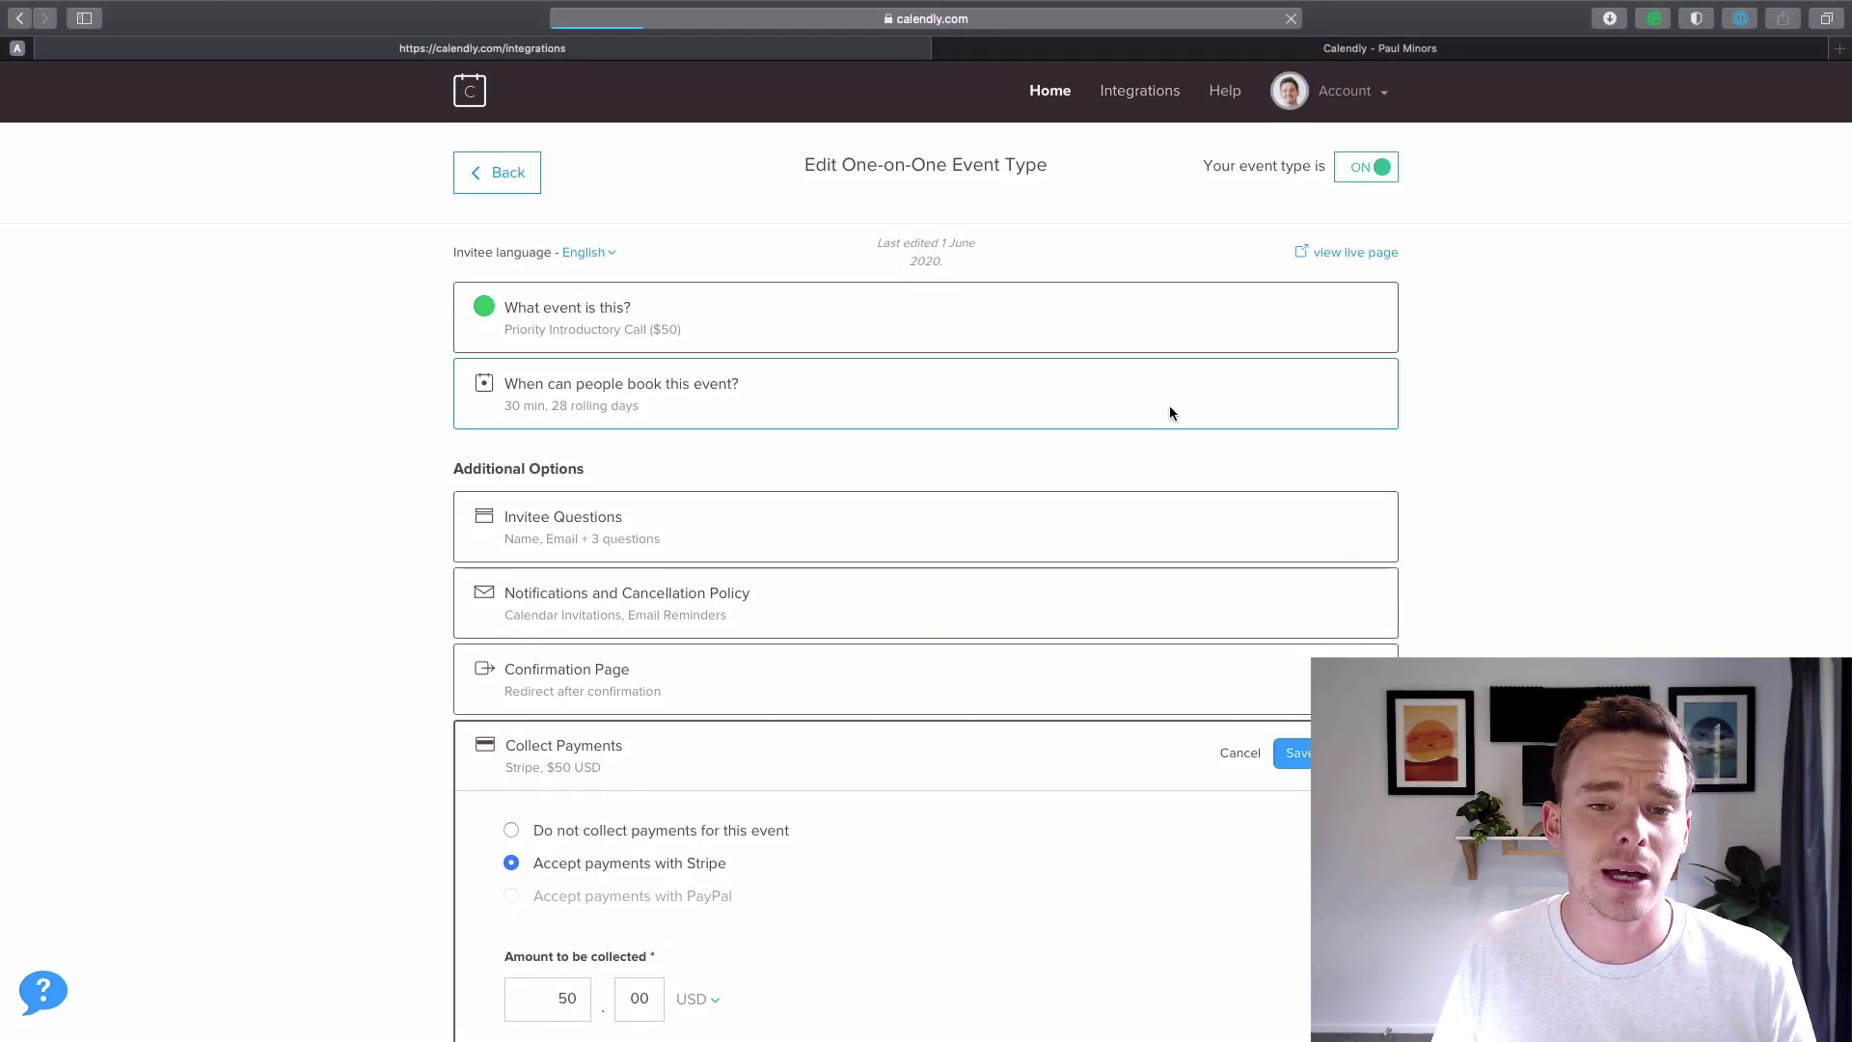
pyautogui.scroll(-10, 1125, 415)
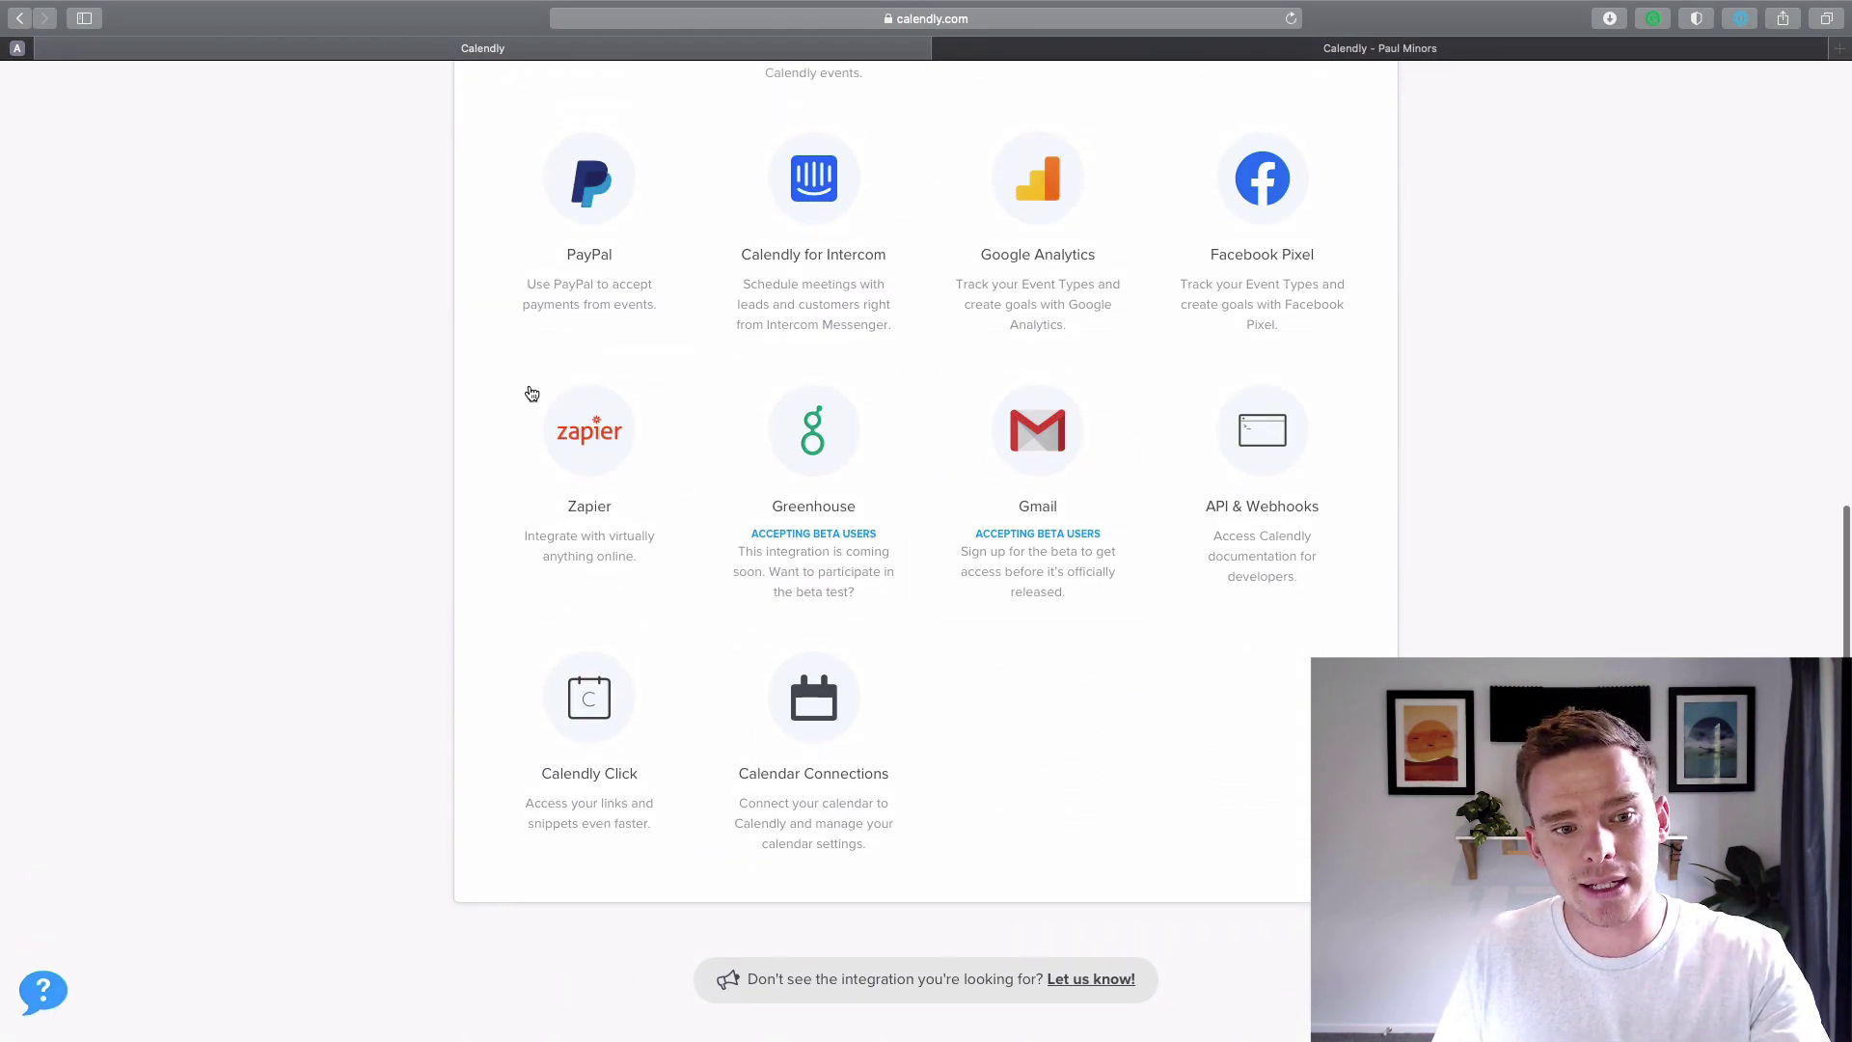